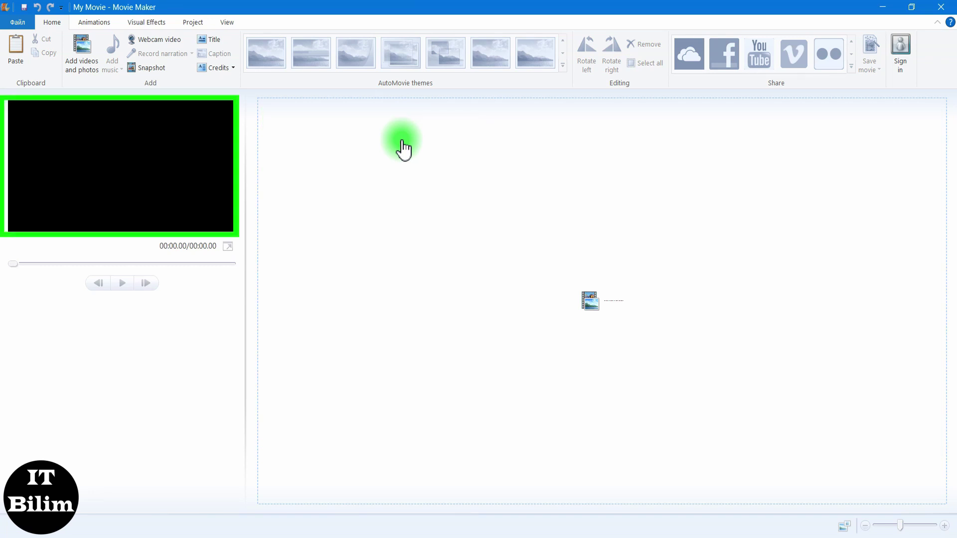
- Shrink the Movie Maker window, move it aside, and open the materials folder from the desktop
click(911, 8)
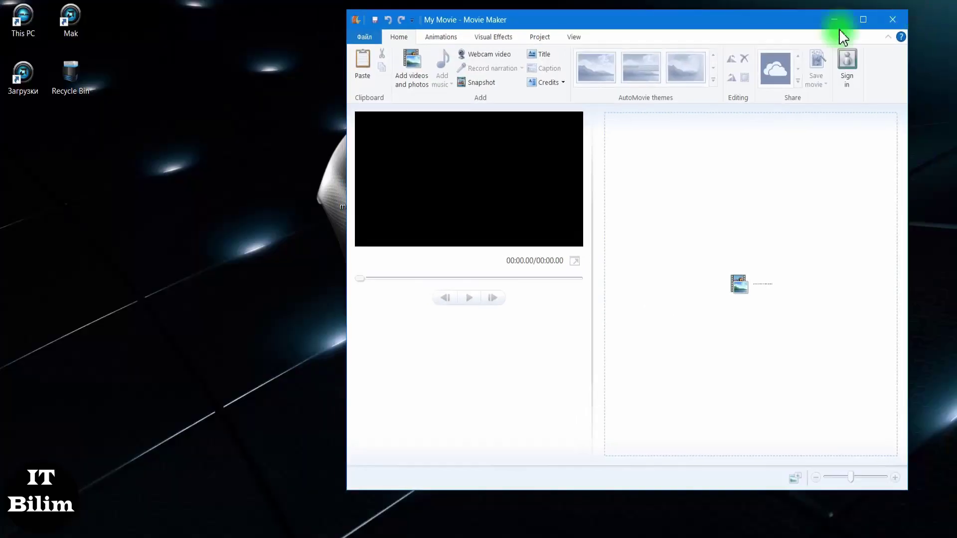
drag(460, 22, 512, 16)
click(357, 177)
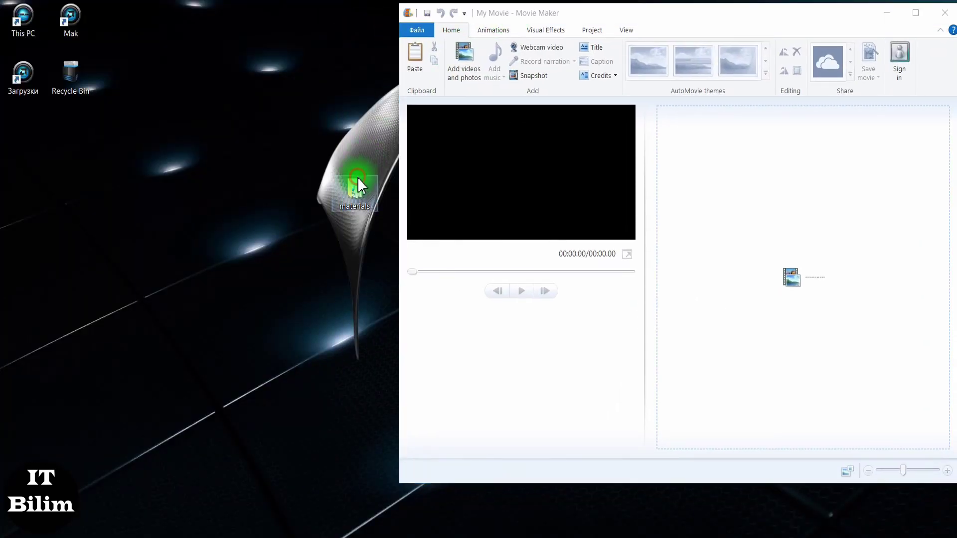
double_click(357, 177)
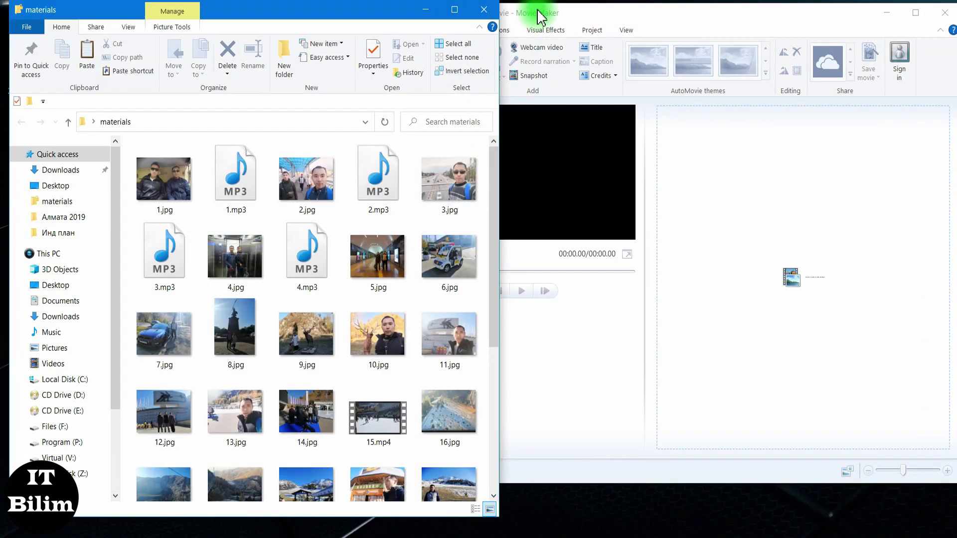
drag(493, 164, 491, 121)
- Switch back to Movie Maker, add photos 1.jpg through 14.jpg from the materials folder, and maximize the window
click(573, 17)
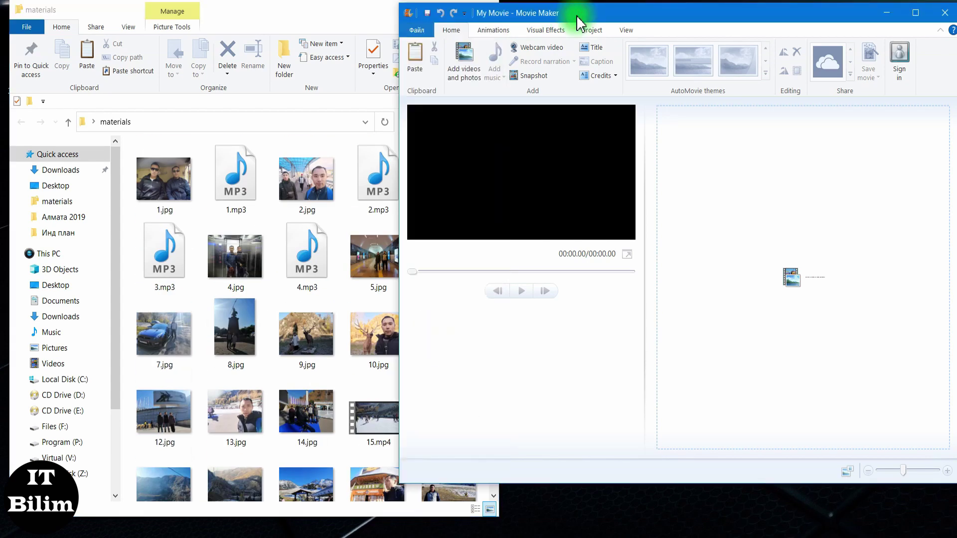
click(473, 75)
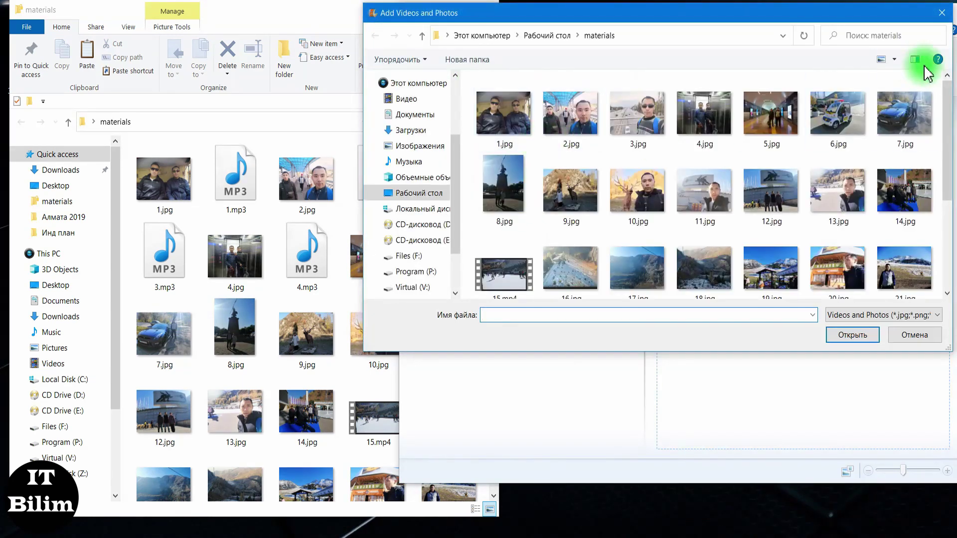
drag(463, 110, 807, 243)
click(852, 334)
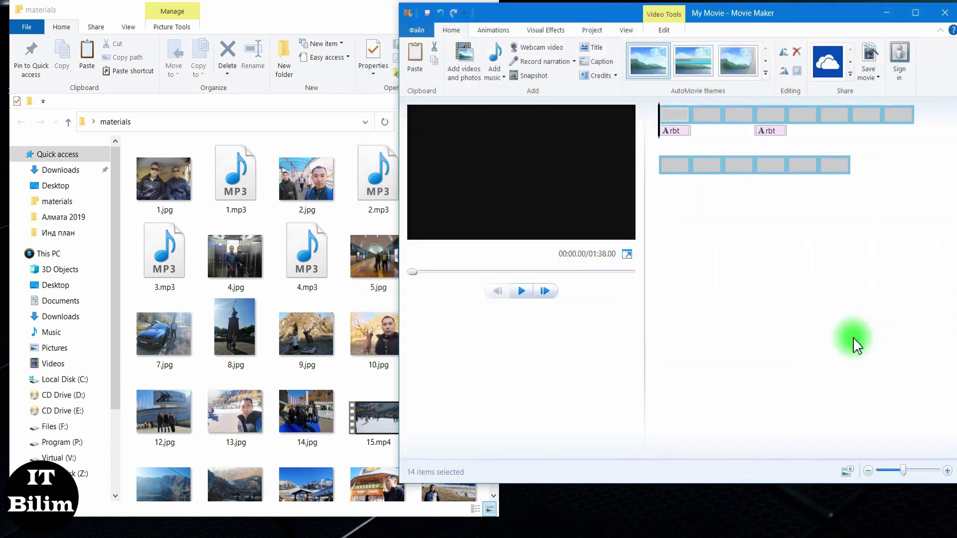
click(915, 13)
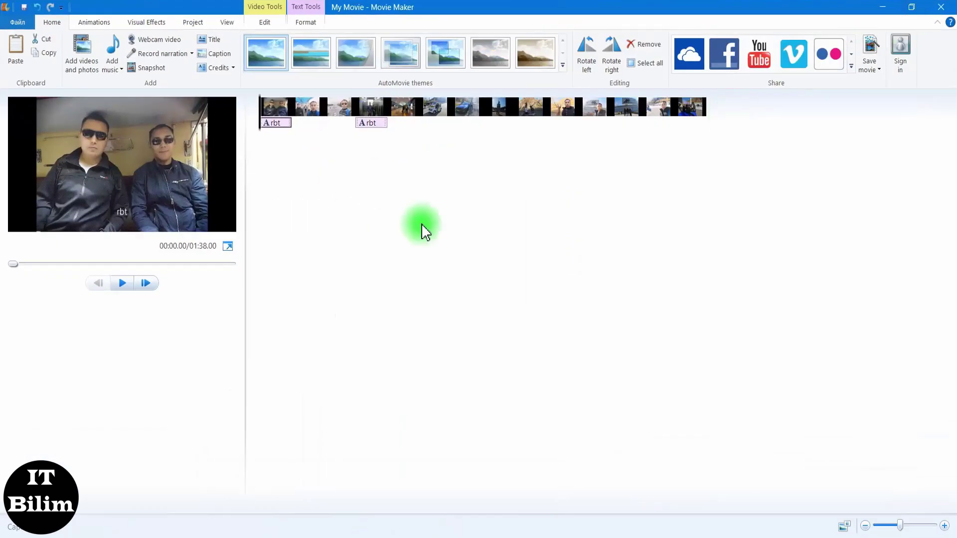
- Apply the Posterize visual effect to the first and second photos in the storyboard
click(274, 103)
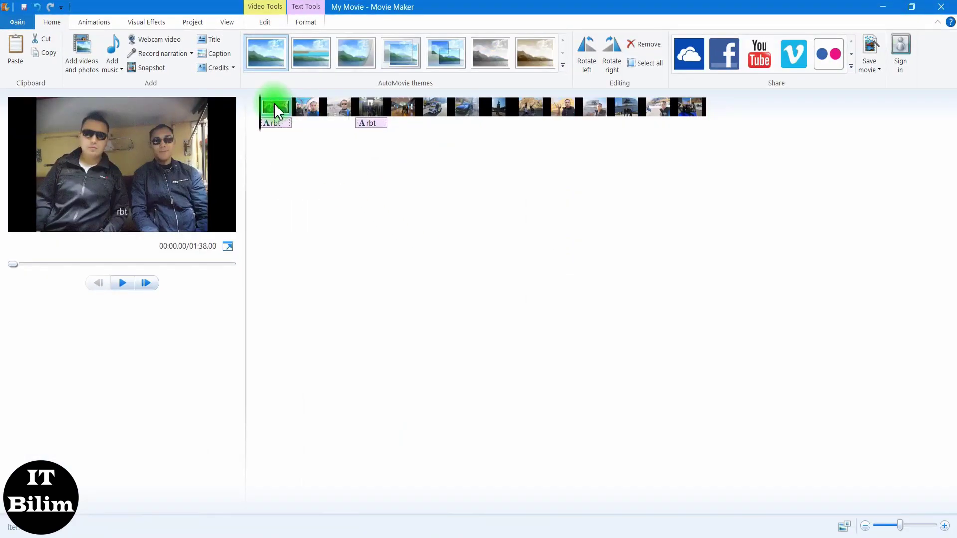
click(145, 22)
click(502, 65)
drag(507, 67, 510, 120)
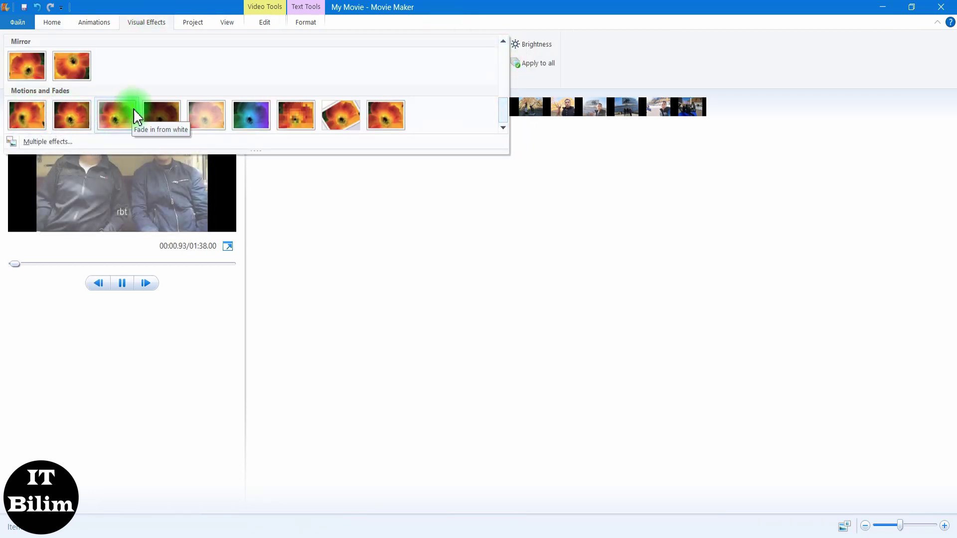
scroll(96, 86, up, 5)
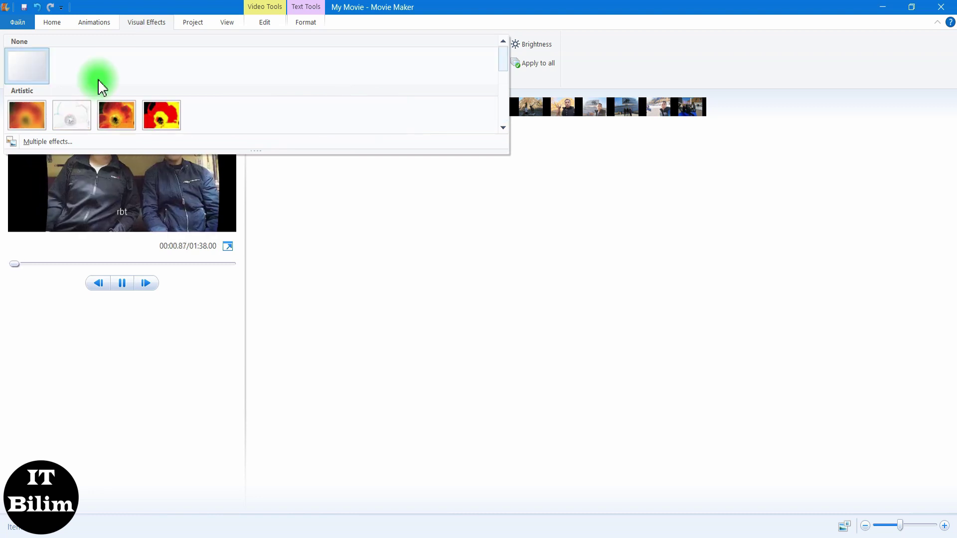
click(116, 112)
click(313, 107)
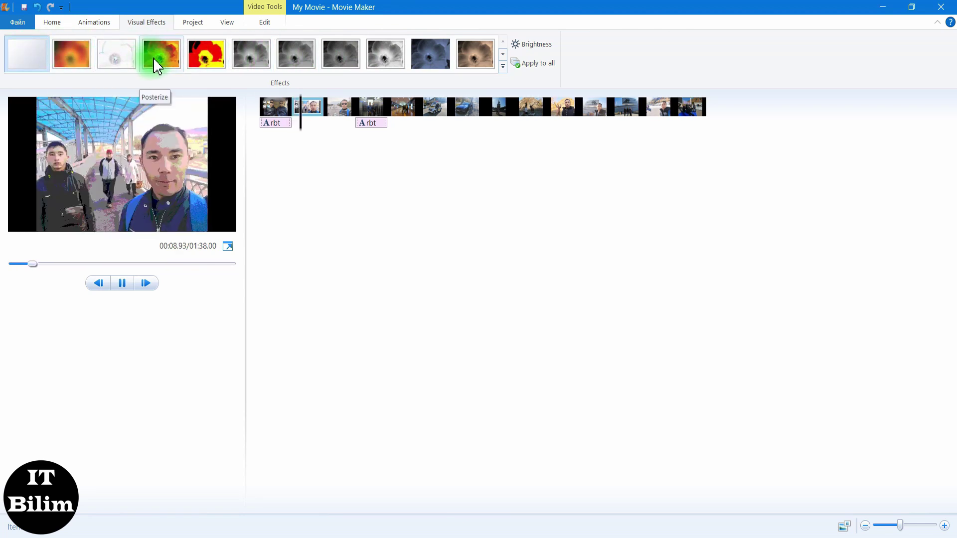
click(168, 56)
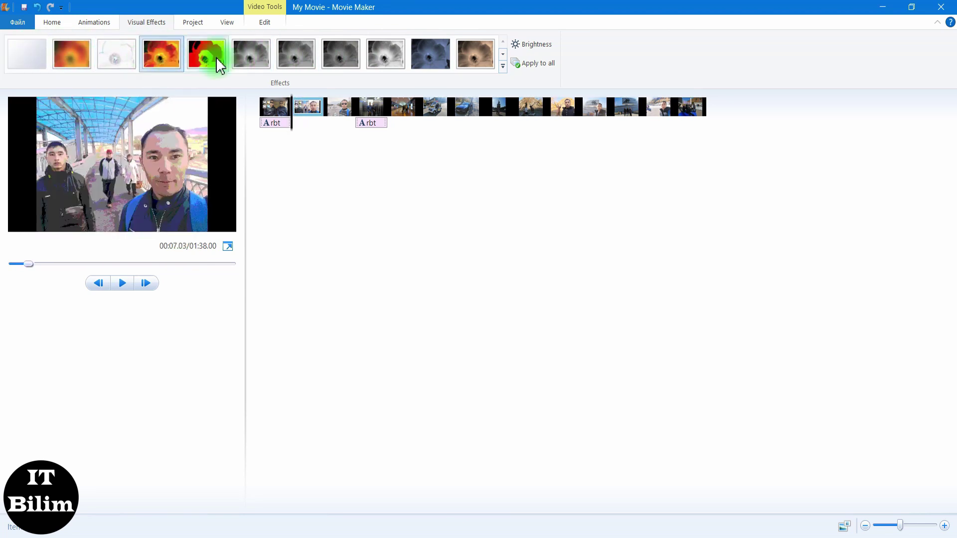
click(503, 65)
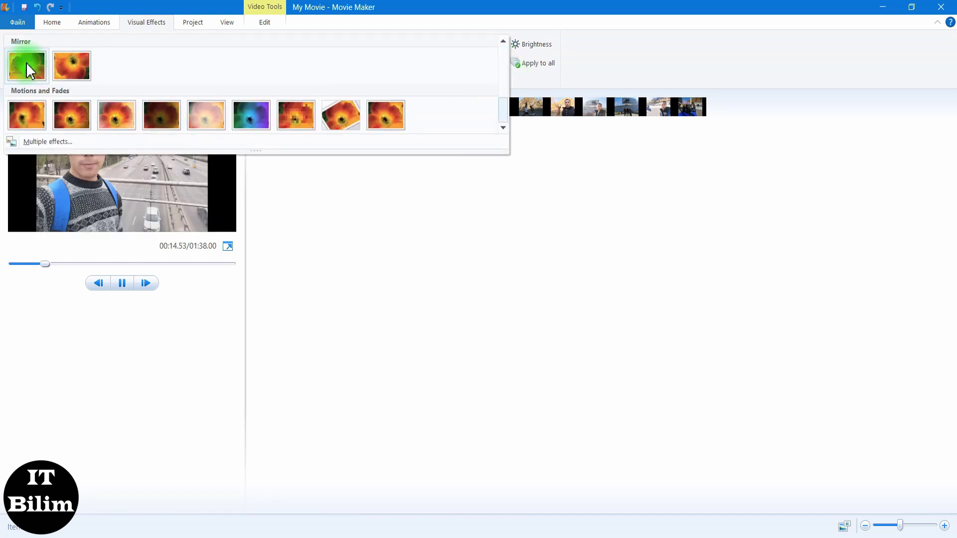
click(493, 187)
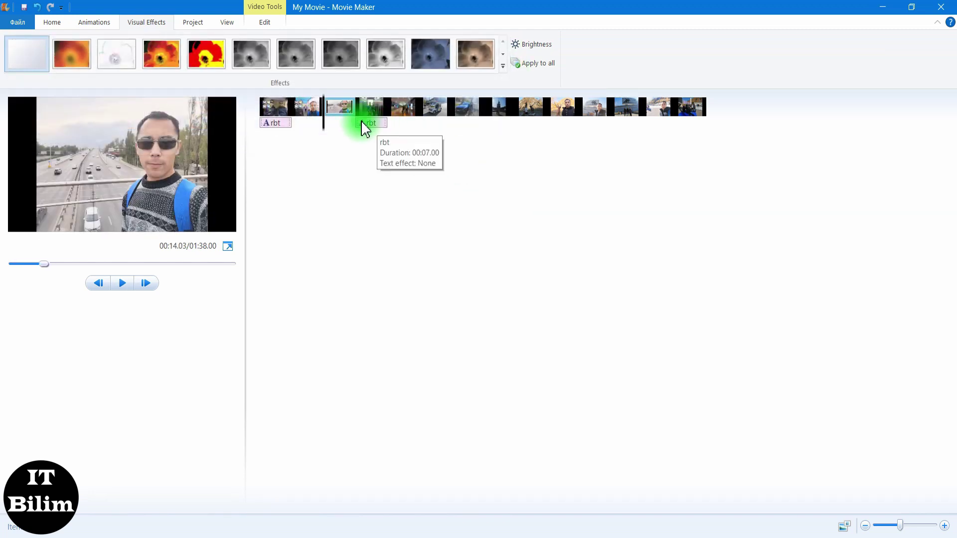
- Apply the Pixelate transition to the first photo and the diamond-shaped transition to the second photo
click(87, 23)
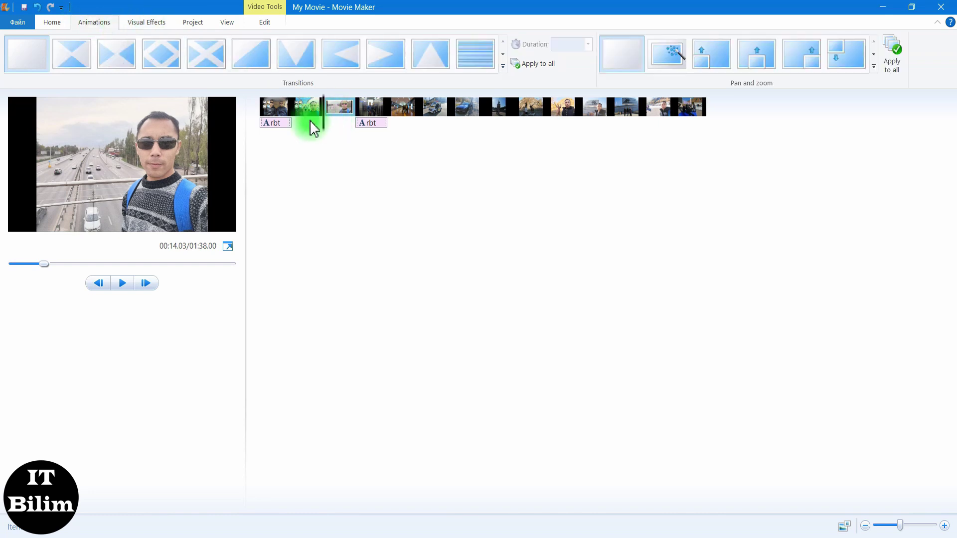
click(274, 109)
click(162, 52)
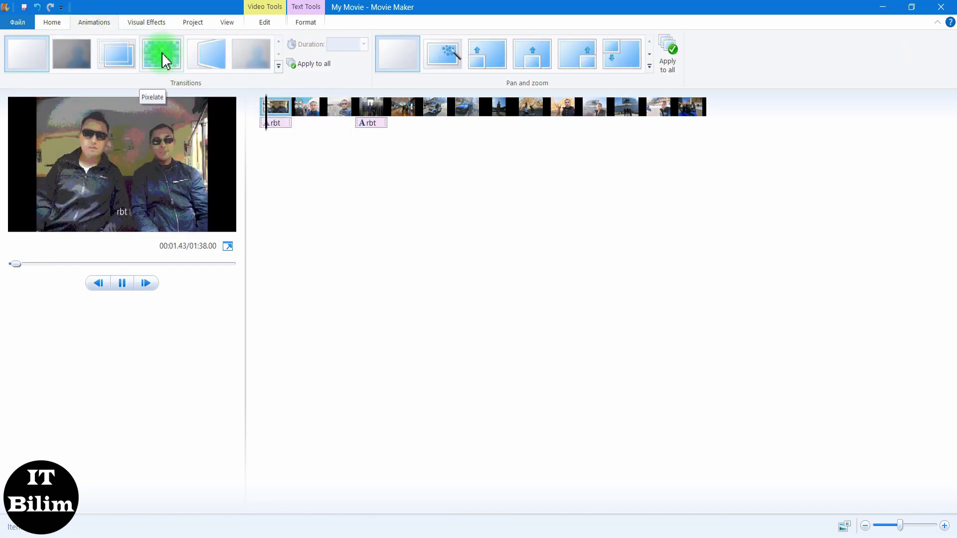
click(306, 113)
click(166, 56)
- Apply the X-shaped transition to the third photo and the single-diagonal transition to the fourth photo
click(316, 107)
click(339, 108)
click(206, 53)
click(371, 107)
click(250, 53)
- Apply the four filled-V transitions, pointing down, left, right and up, in that order to the fifth through eighth photos
click(408, 109)
click(309, 65)
click(405, 106)
click(347, 60)
click(434, 107)
click(382, 51)
click(464, 105)
click(436, 58)
- Apply the second Contemporary transition to the ninth photo and the first Cinematic transition to the tenth
click(494, 106)
click(523, 106)
click(503, 65)
scroll(150, 107, down, 5)
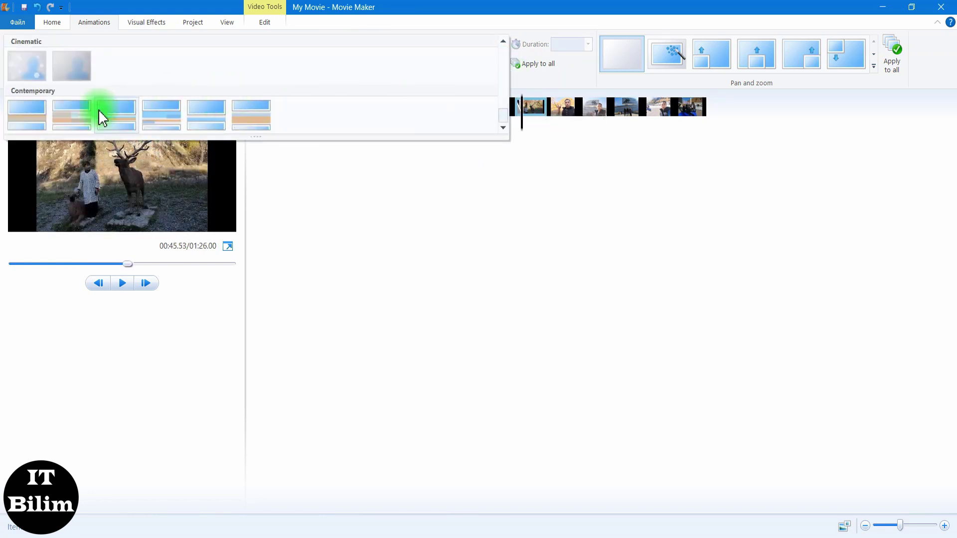
click(73, 110)
click(563, 106)
click(502, 65)
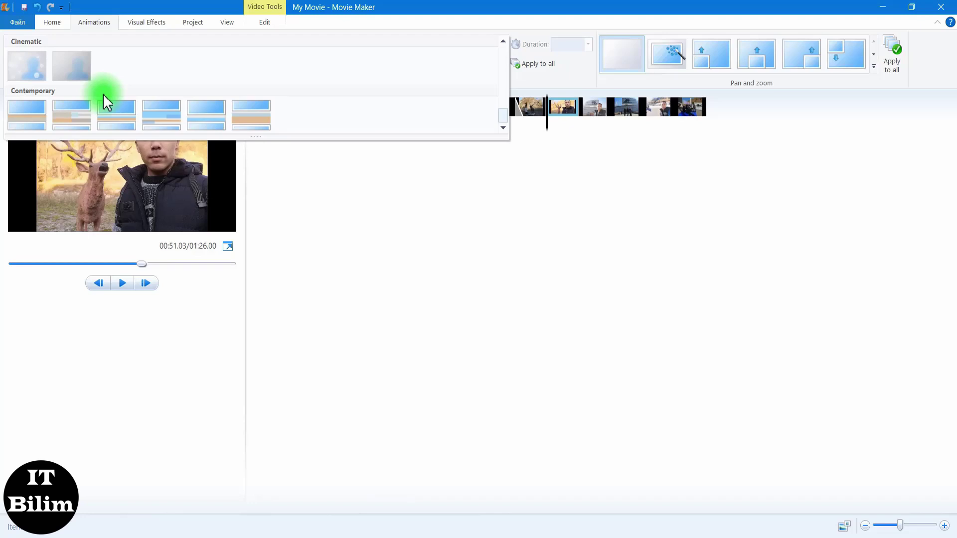
click(37, 60)
- Apply the first bow-tie transition to the eleventh photo and the second bow-tie transition to the twelfth
click(572, 106)
scroll(301, 70, up, 1)
click(95, 22)
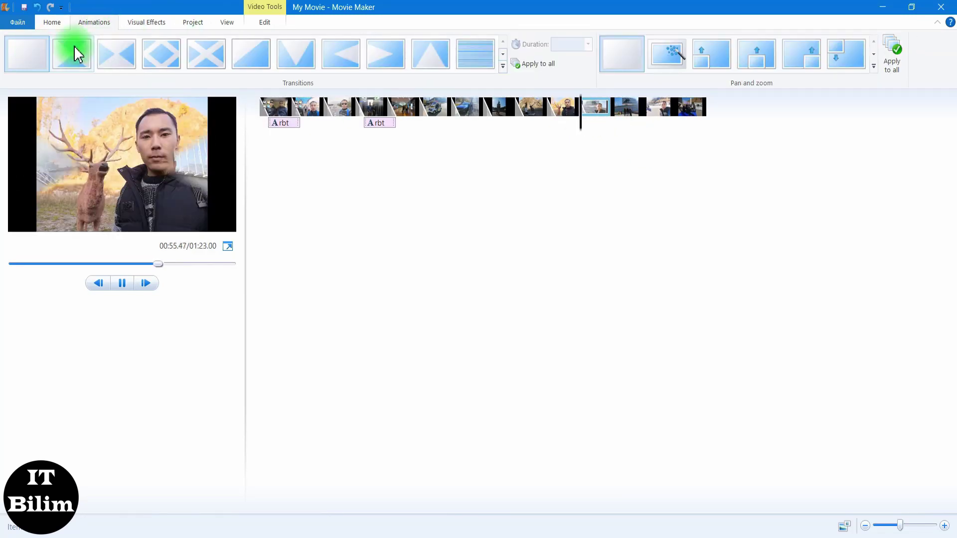
click(73, 52)
click(622, 106)
click(124, 55)
- Apply the diamond-shaped transition to the thirteenth photo and the single-diagonal transition to the fourteenth
click(656, 107)
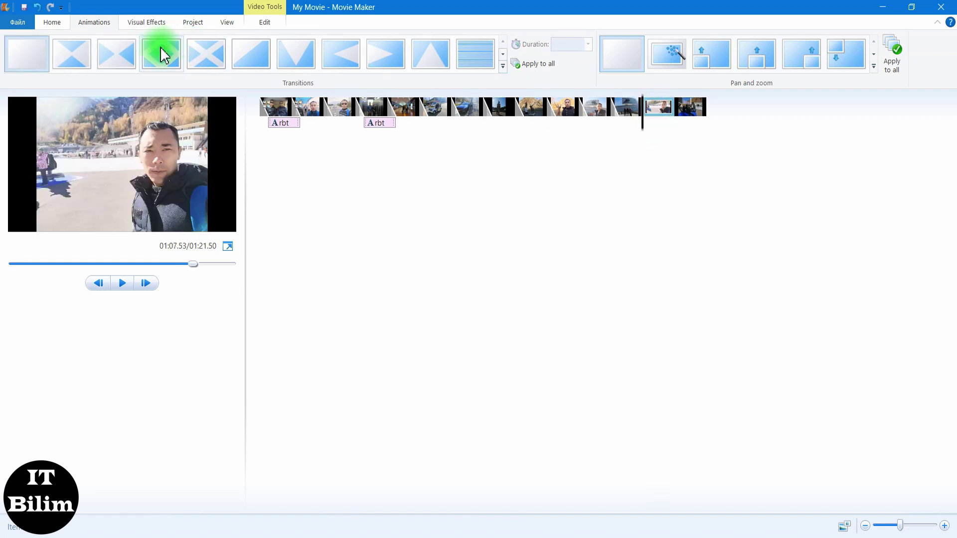
click(165, 55)
click(690, 110)
click(250, 53)
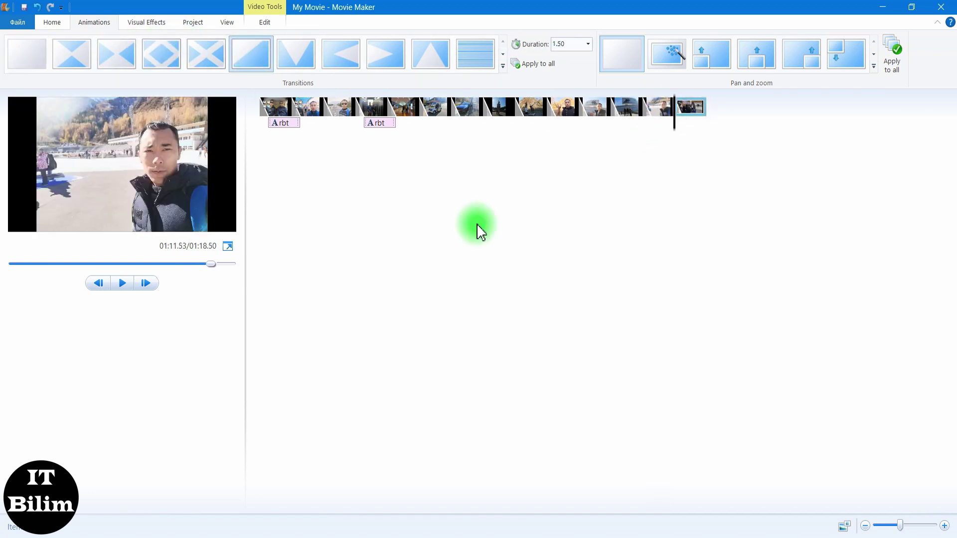
- View the available transition durations for the first photo
click(275, 107)
click(364, 43)
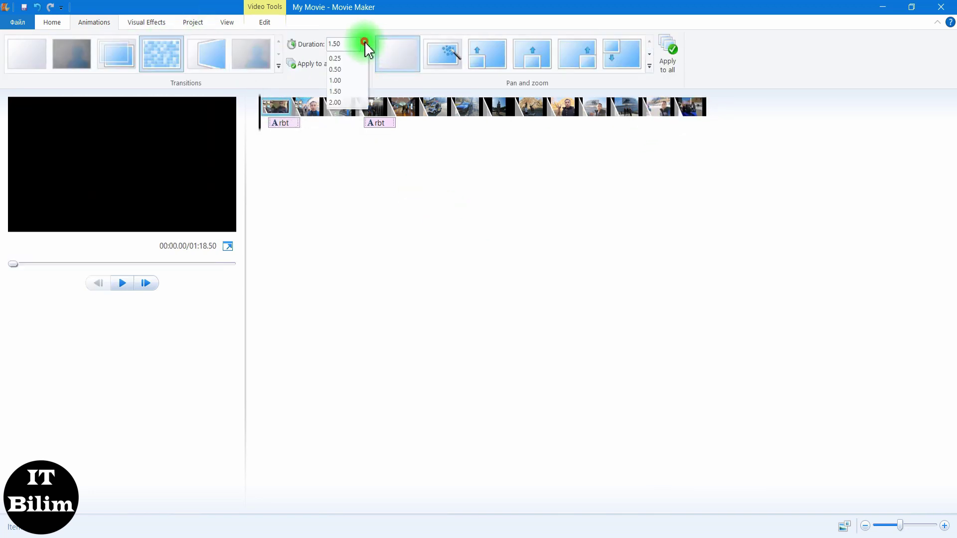
click(364, 43)
- Add the video 15.mp4 to the project and move it to the end of the storyboard after the last photo
click(52, 22)
click(85, 44)
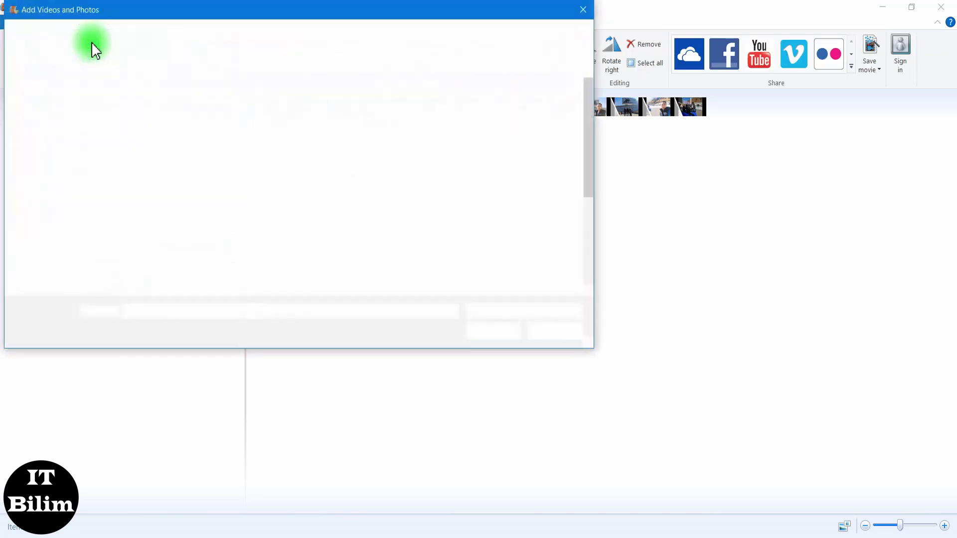
double_click(146, 262)
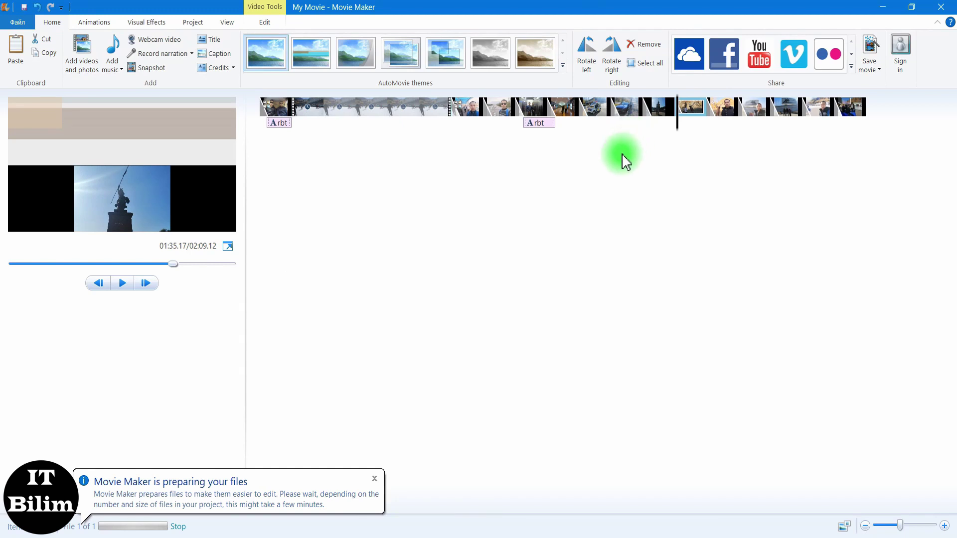
drag(339, 113, 873, 130)
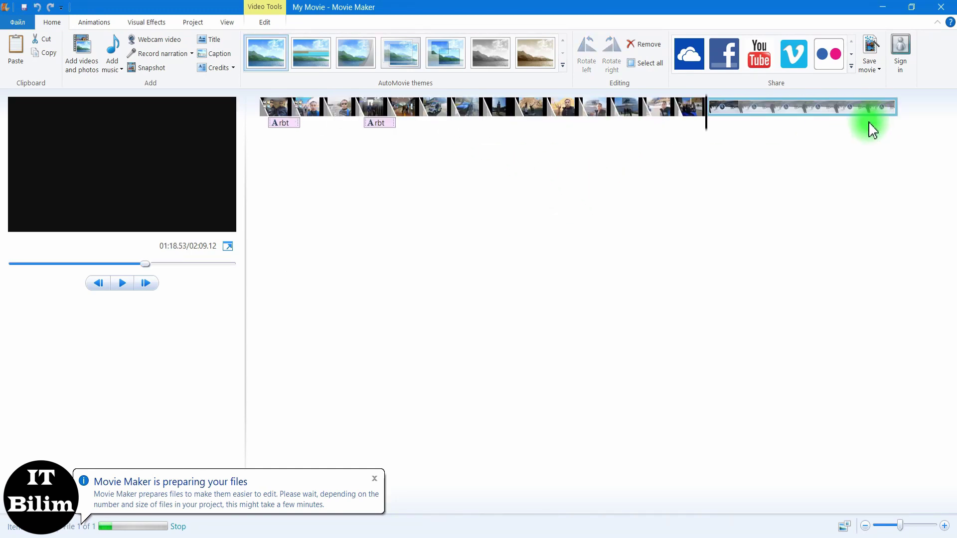
- Split the 15.mp4 clip at about 1:52 and split the remaining part again at about 1:55
drag(706, 126, 832, 126)
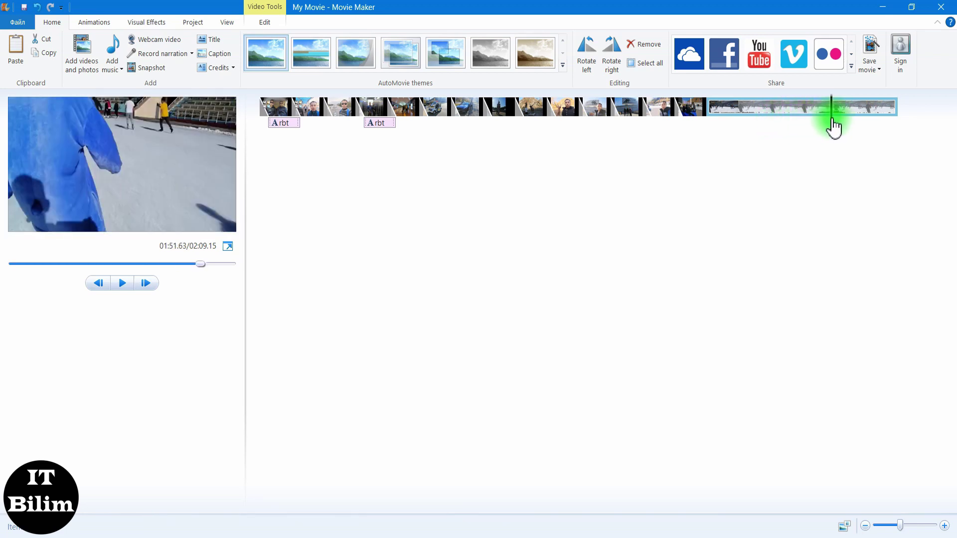
click(269, 25)
click(258, 52)
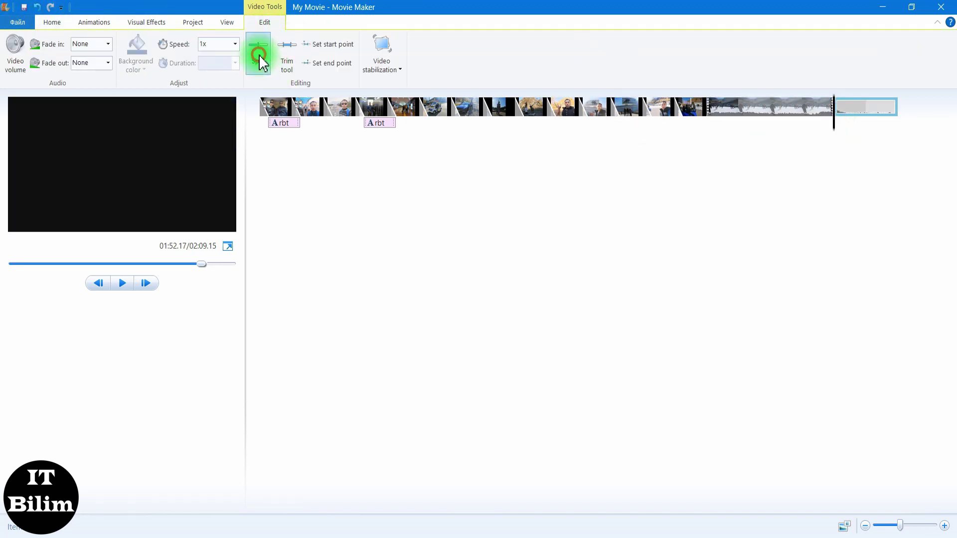
drag(837, 137, 847, 134)
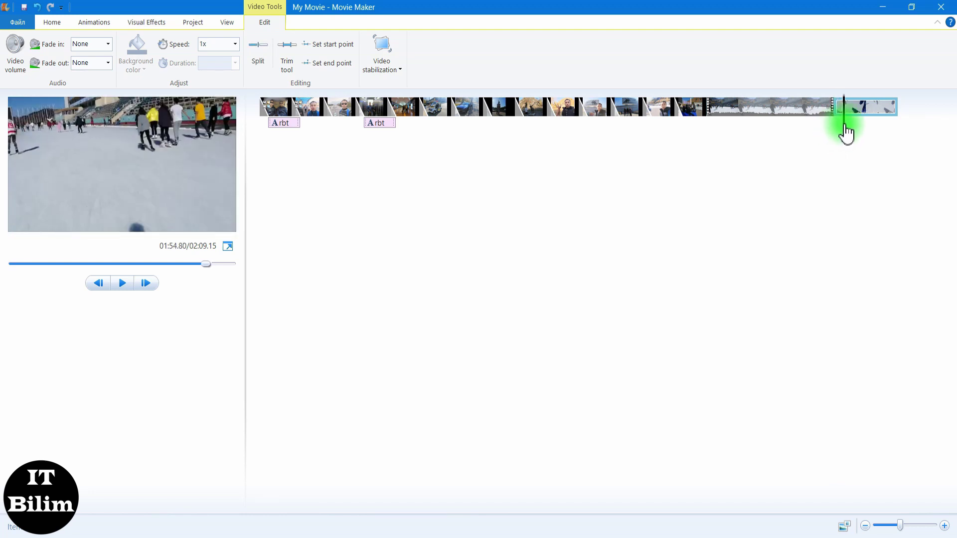
click(253, 56)
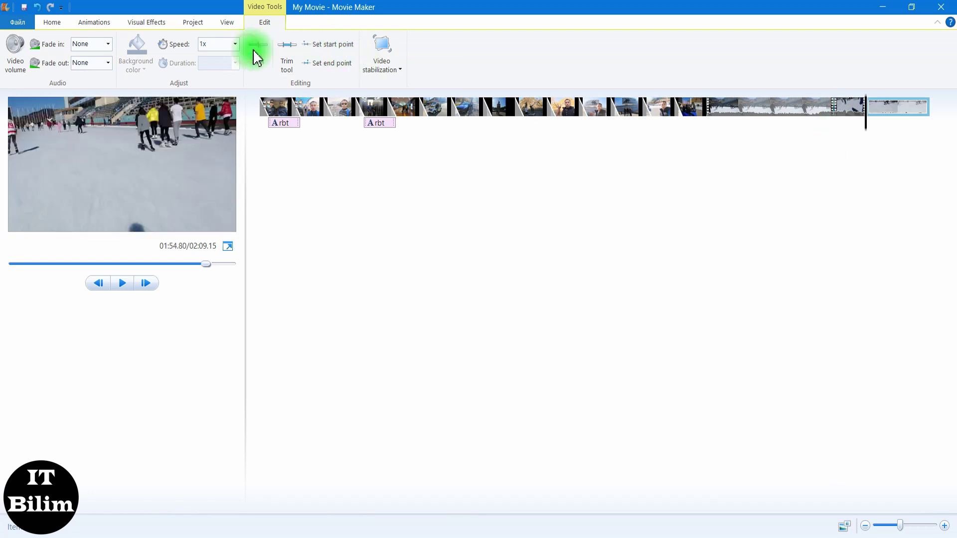
- Remove the short middle segment between the two splits of the 15.mp4 clip
click(866, 131)
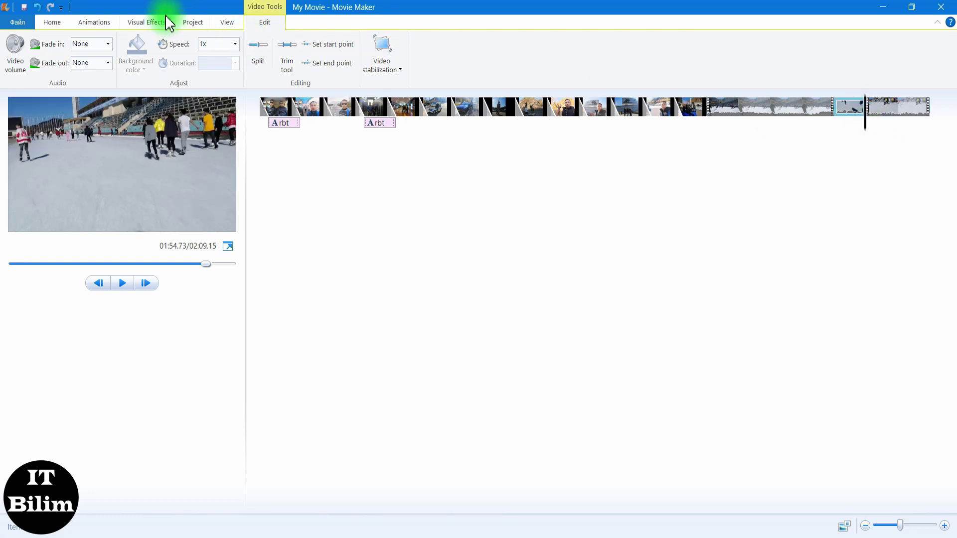
click(852, 118)
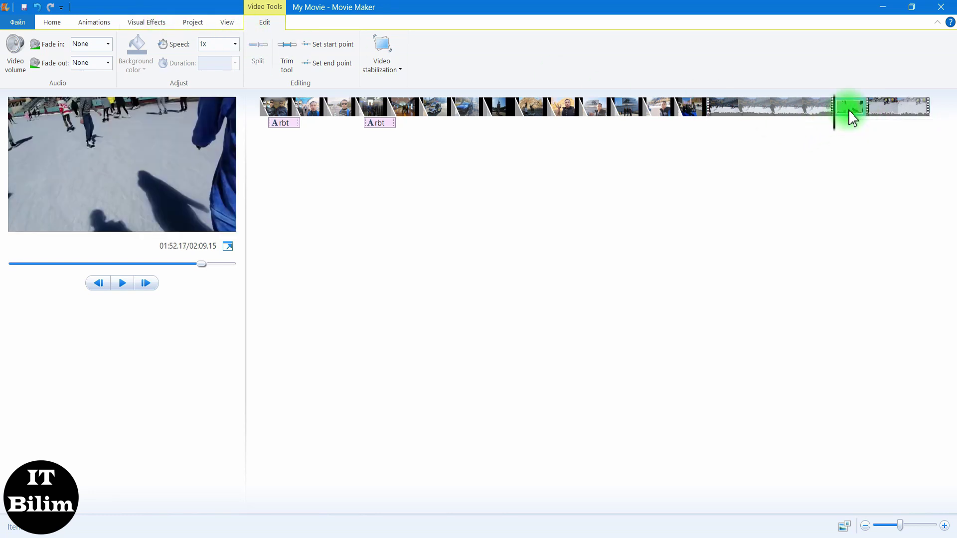
click(56, 24)
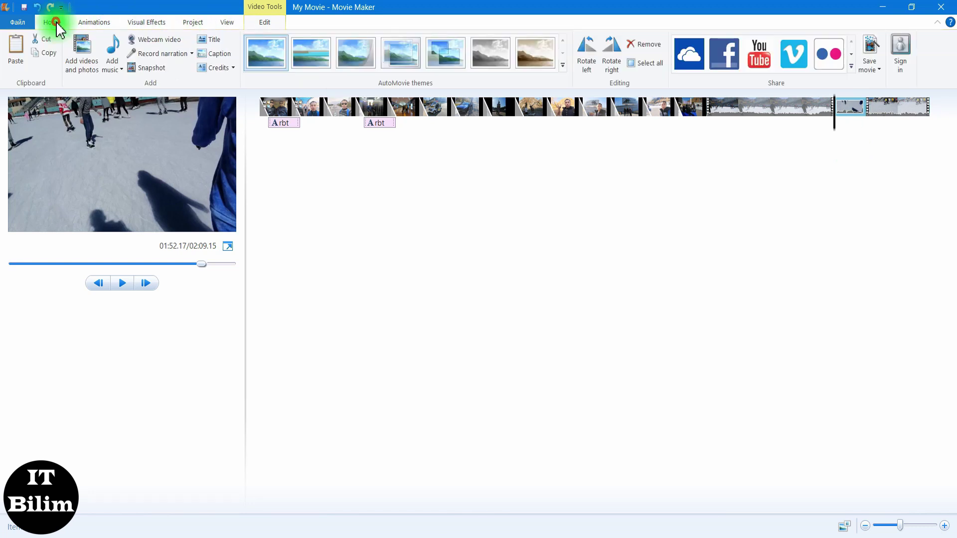
click(637, 42)
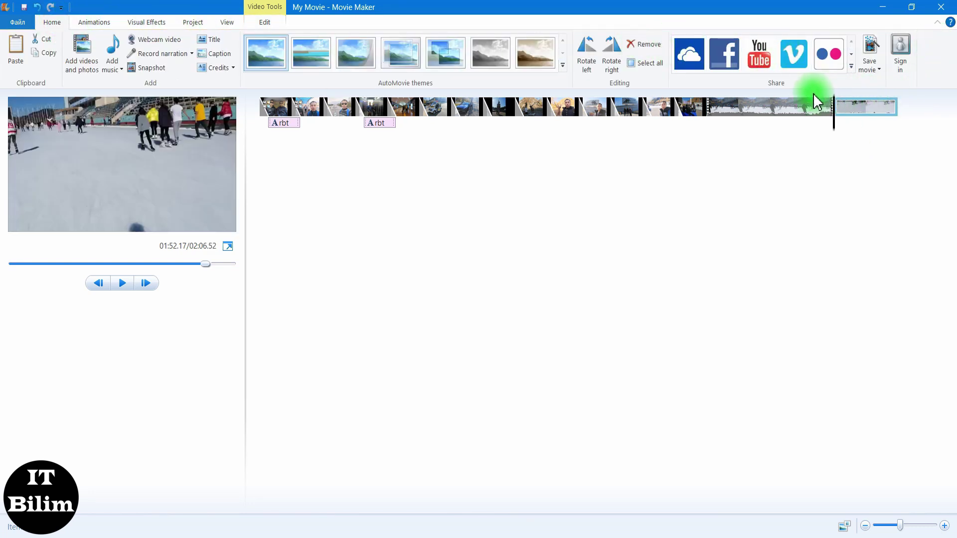
- Apply the Bars - horizontal transition to the first segment of the 15.mp4 clip
click(770, 107)
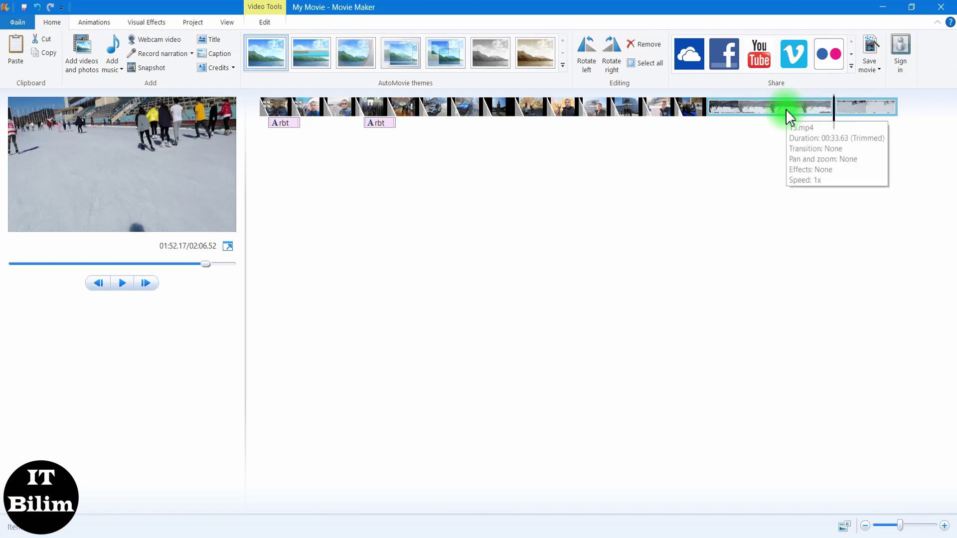
click(105, 22)
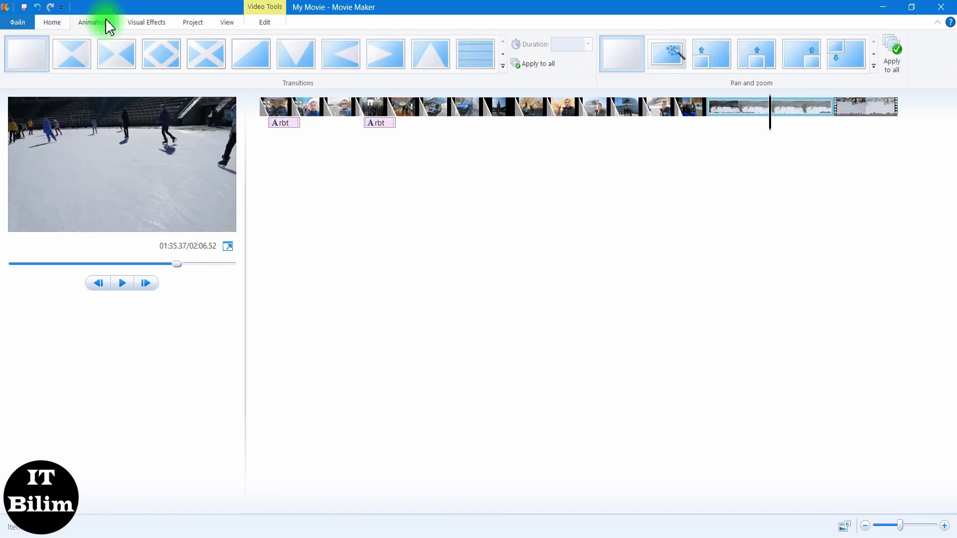
click(471, 53)
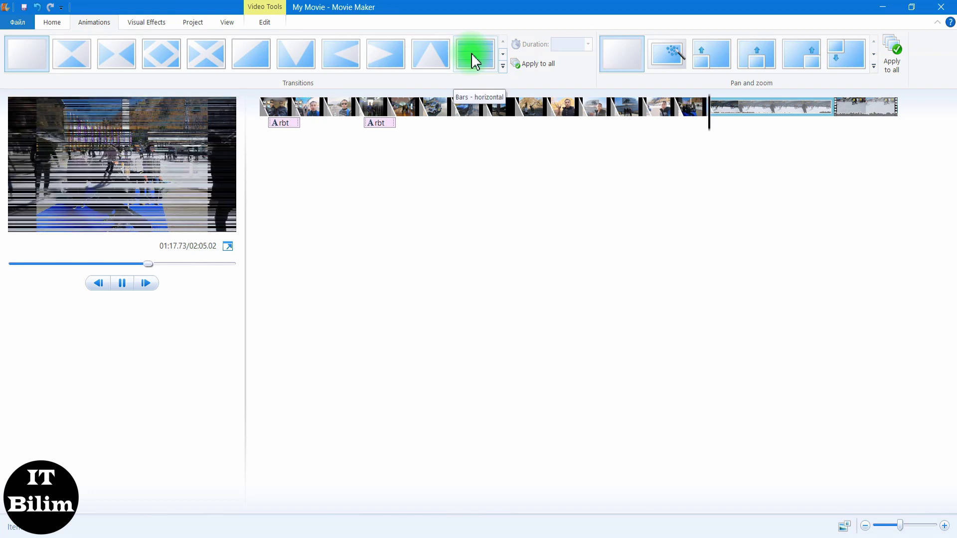
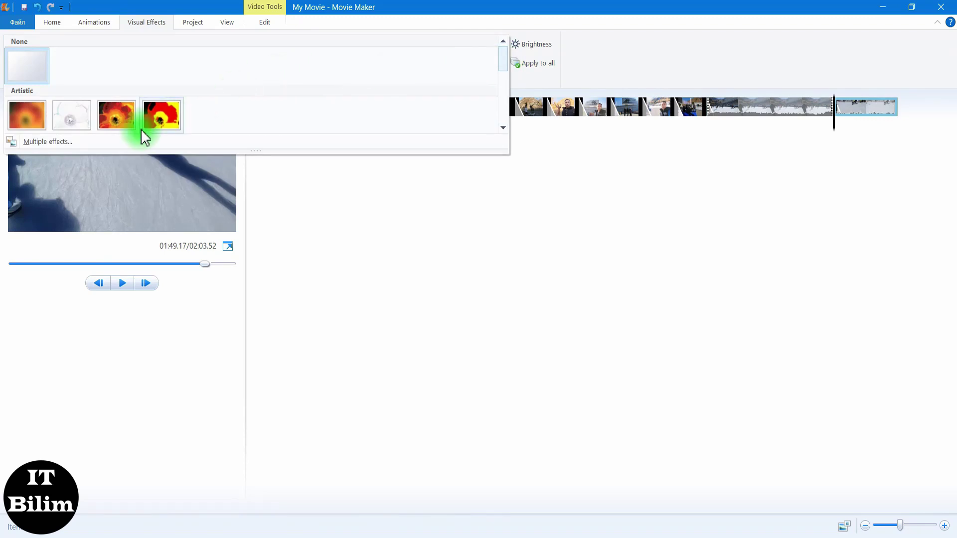
- Apply the first Motions and Fades visual effect to the last segment of the 15.mp4 clip
scroll(171, 112, down, 4)
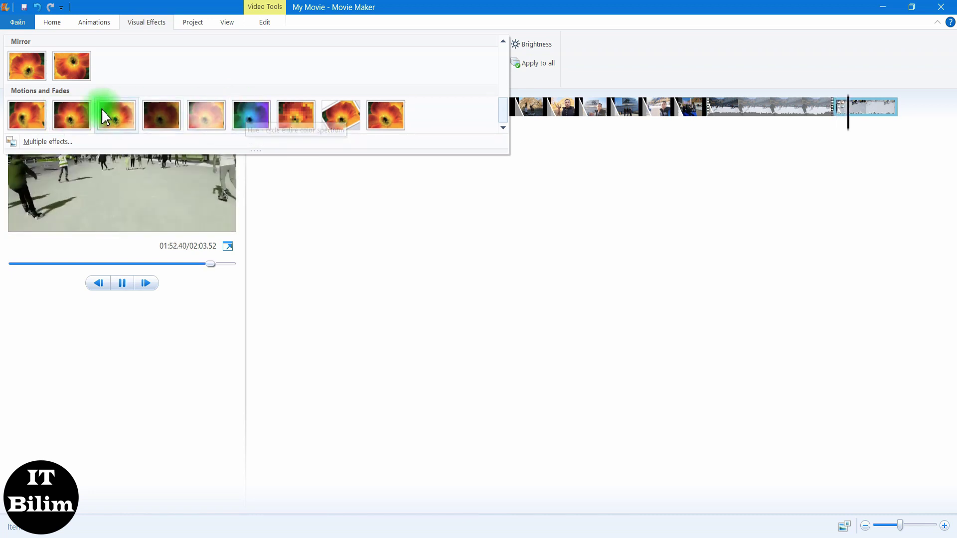
click(30, 110)
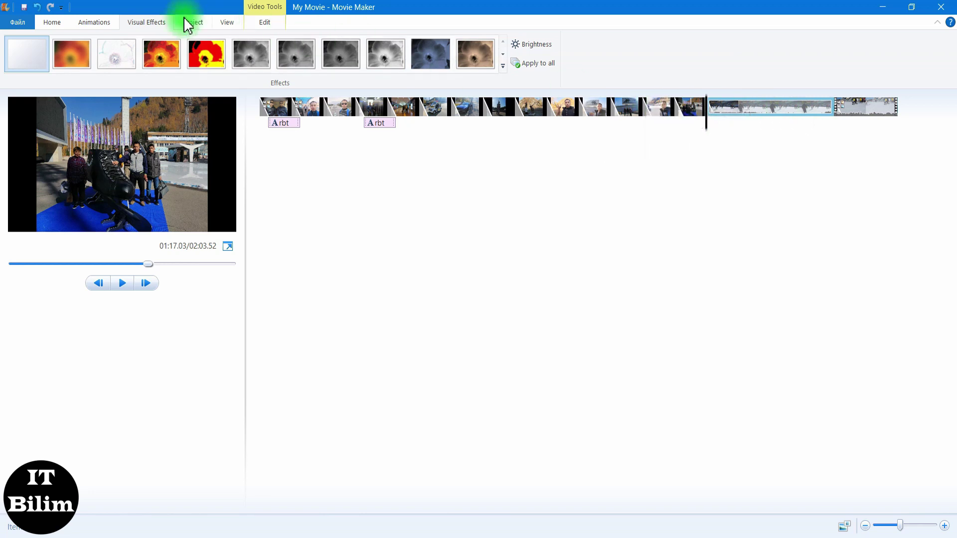
- Adjust the video volume of the first 15.mp4 segment and play it briefly to check the sound
click(56, 20)
click(156, 21)
click(186, 23)
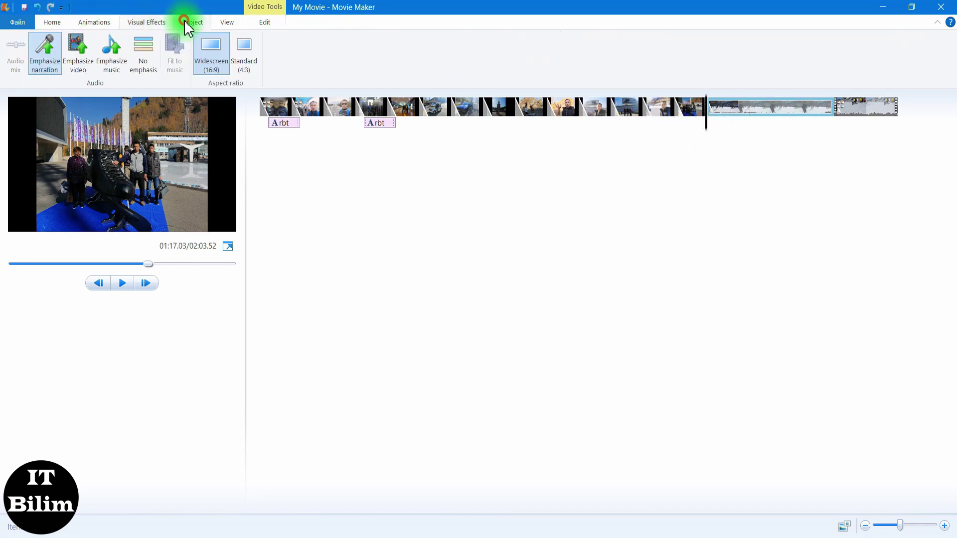
click(267, 24)
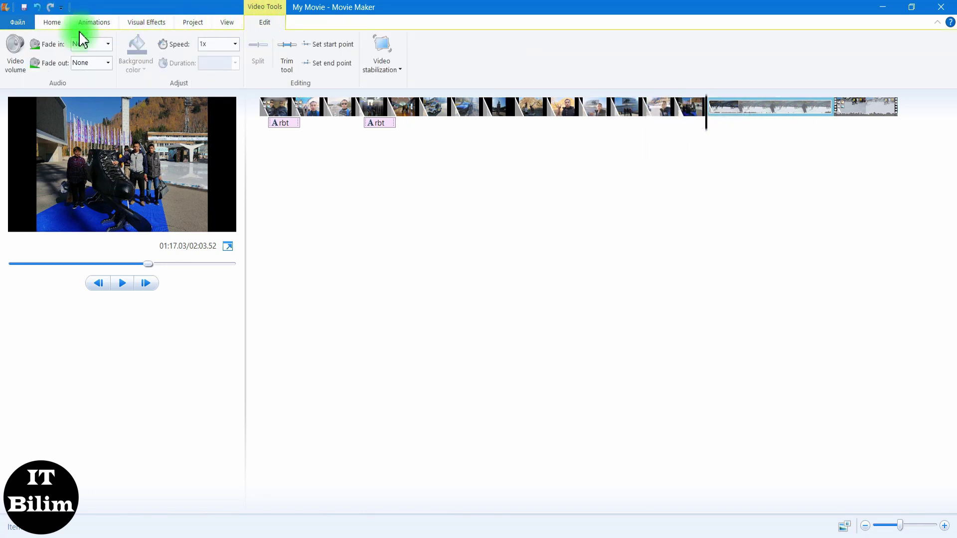
click(15, 50)
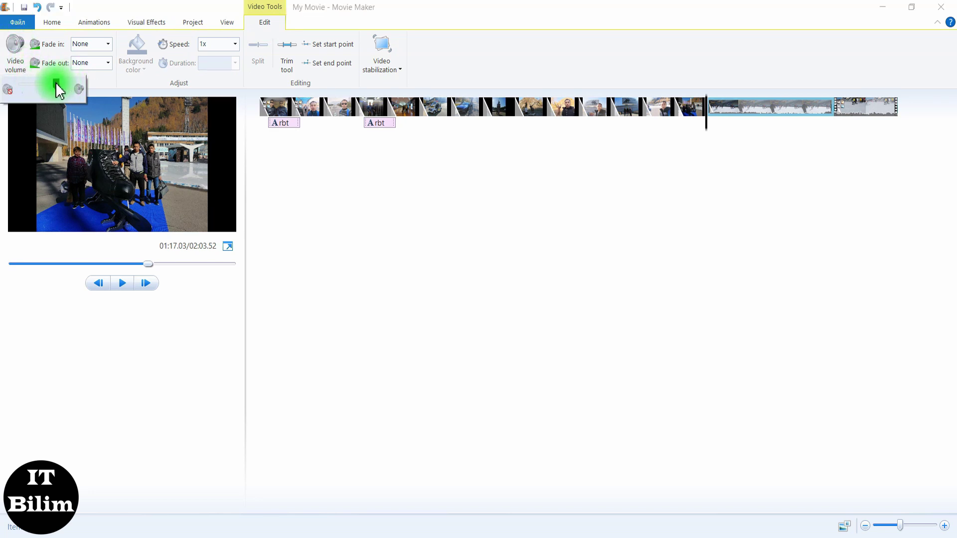
click(123, 284)
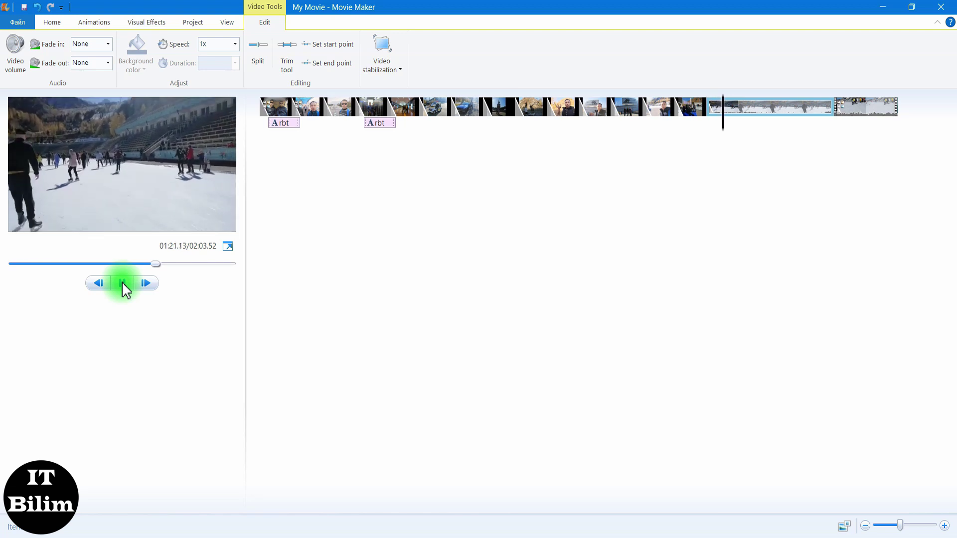
click(122, 283)
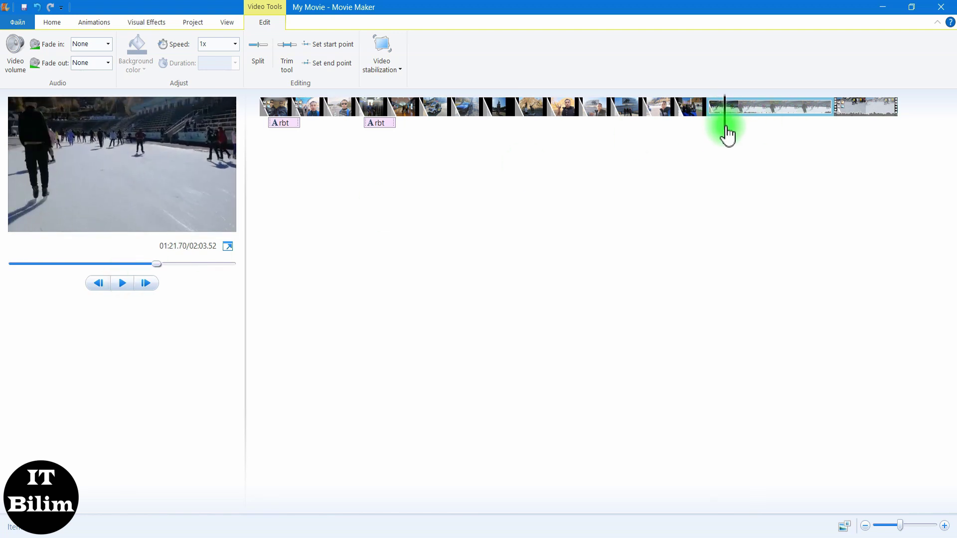
- Adjust the video volume of the last 15.mp4 segment and play it briefly to check the sound
drag(728, 134, 863, 106)
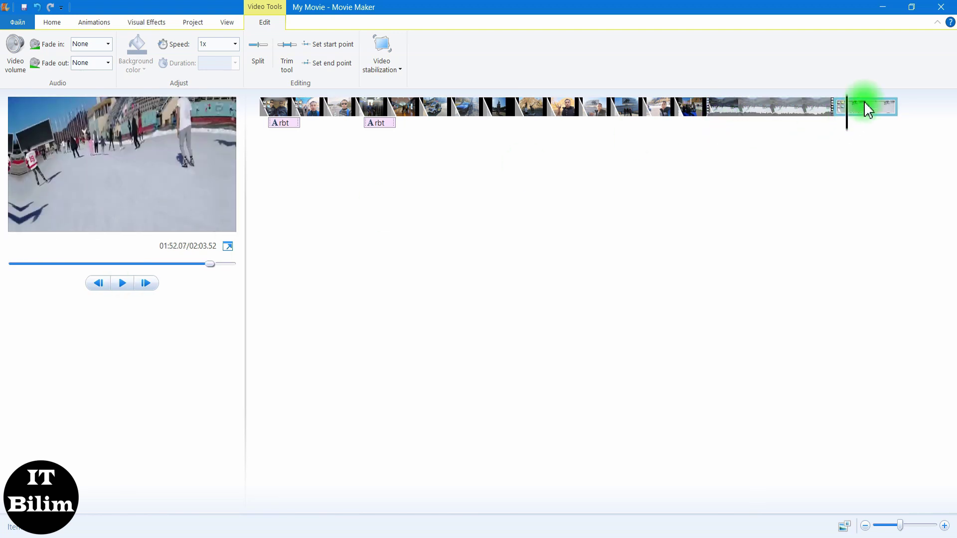
click(869, 109)
click(16, 44)
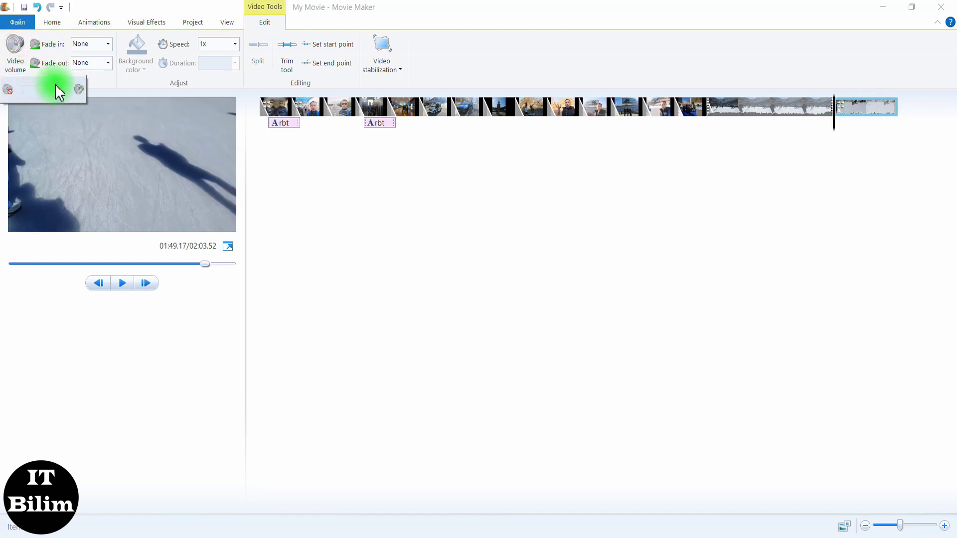
click(121, 283)
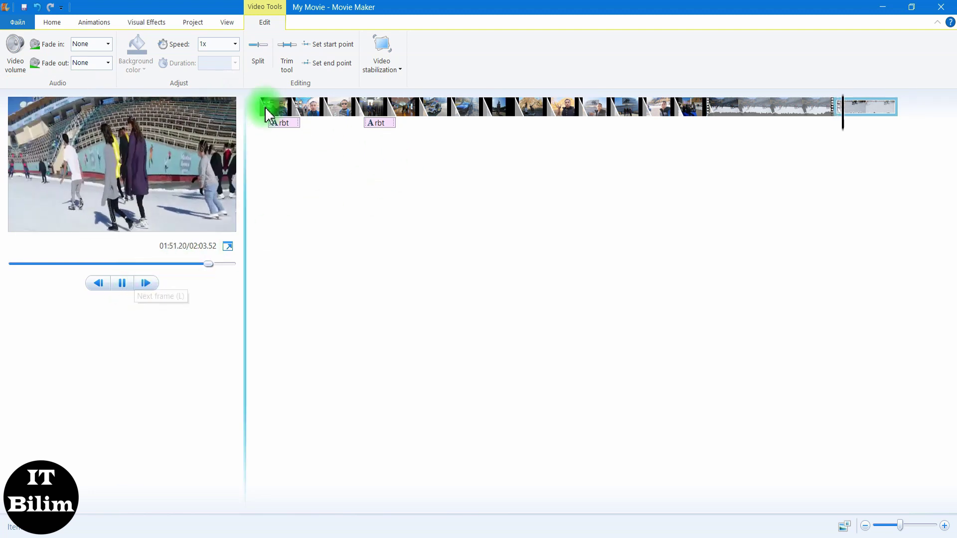
click(123, 284)
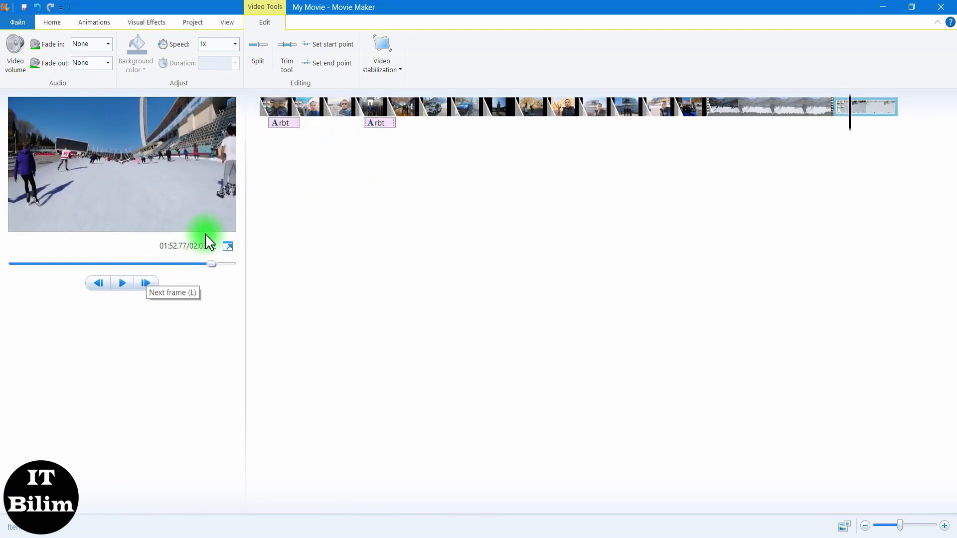
- Add the photos 16.jpg through 35.jpg from the materials folder to the project, leaving out 15.mp4
click(52, 22)
click(81, 46)
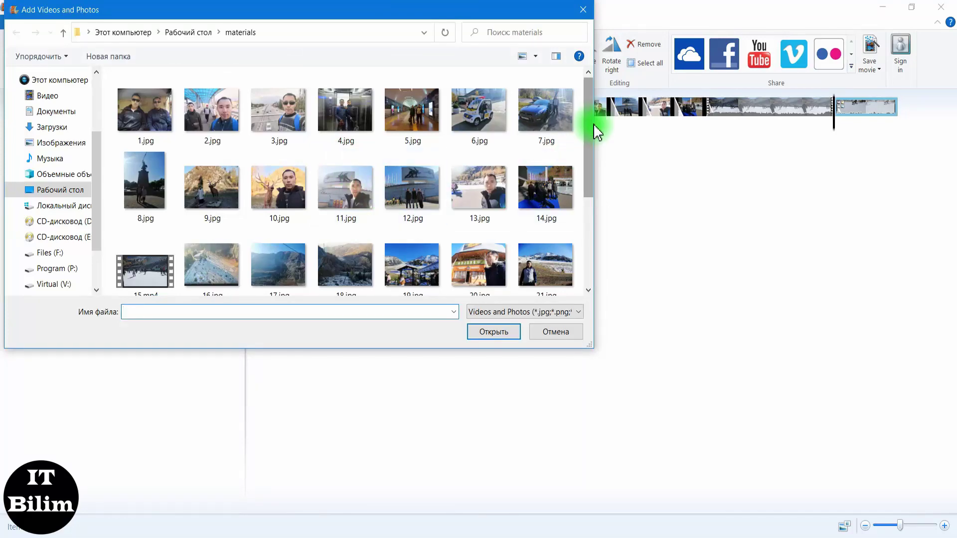
drag(589, 124, 588, 211)
drag(551, 269, 89, 167)
click(230, 111)
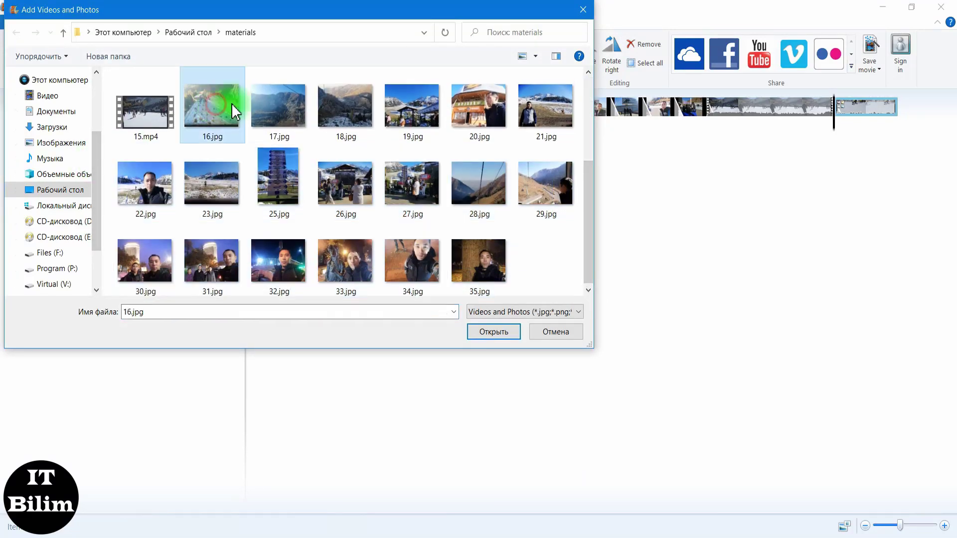
ctrl+click(279, 107)
ctrl+click(345, 107)
ctrl+click(414, 115)
ctrl+click(479, 107)
ctrl+click(530, 118)
drag(555, 262, 117, 175)
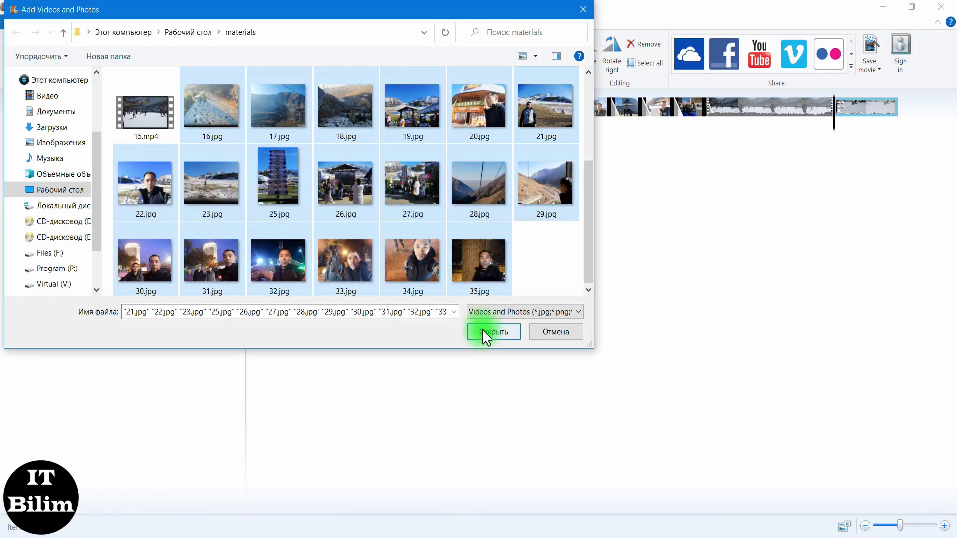
click(488, 332)
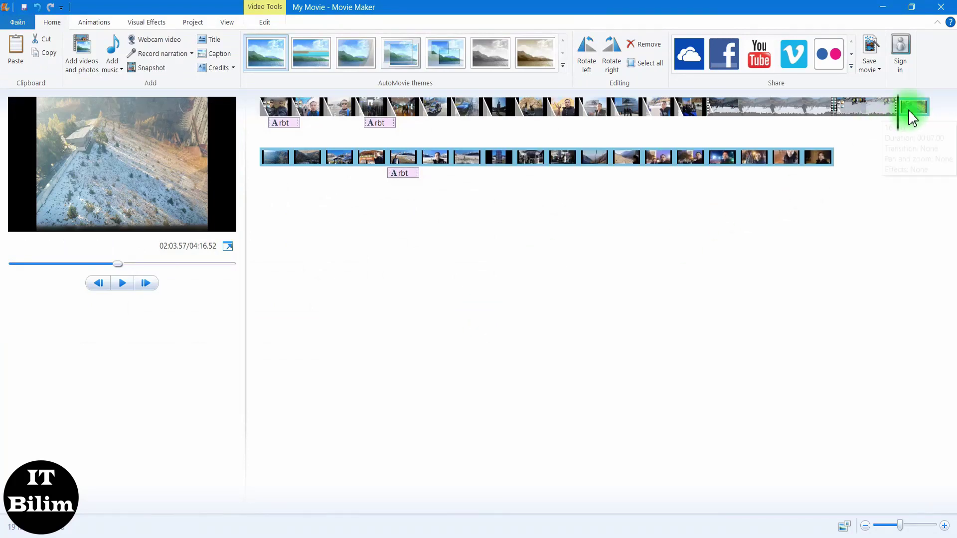
- Apply the first bow-tie, second bow-tie, diamond and X-shaped transitions to 16.jpg, 17.jpg, 18.jpg and 19.jpg respectively
click(909, 111)
click(95, 22)
click(274, 154)
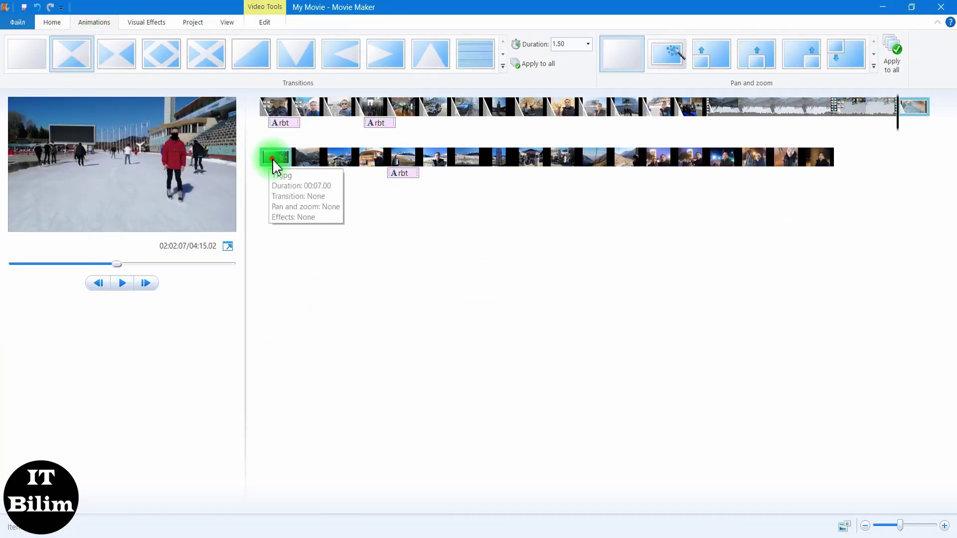
click(121, 47)
click(316, 155)
click(175, 55)
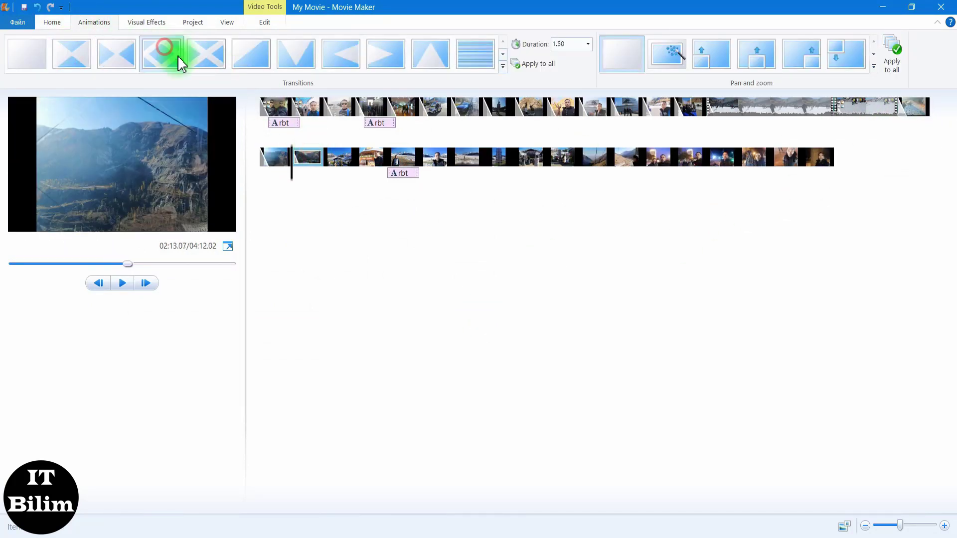
click(336, 155)
click(200, 52)
click(380, 196)
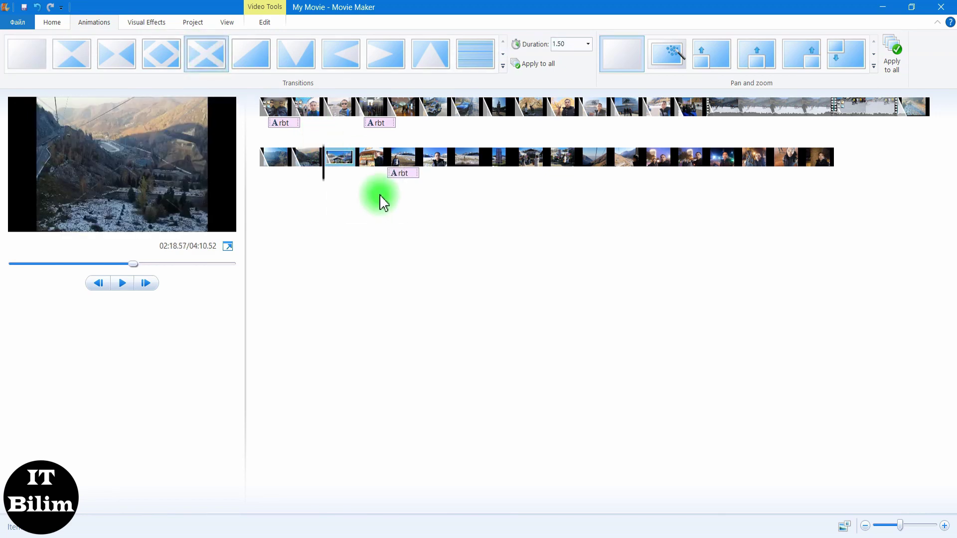
- Apply transitions to 21.jpg, 22.jpg, 23.jpg and 25.jpg, using the right-pointing triangle for 23.jpg and Bars - horizontal for 25.jpg
click(404, 169)
drag(404, 157, 450, 157)
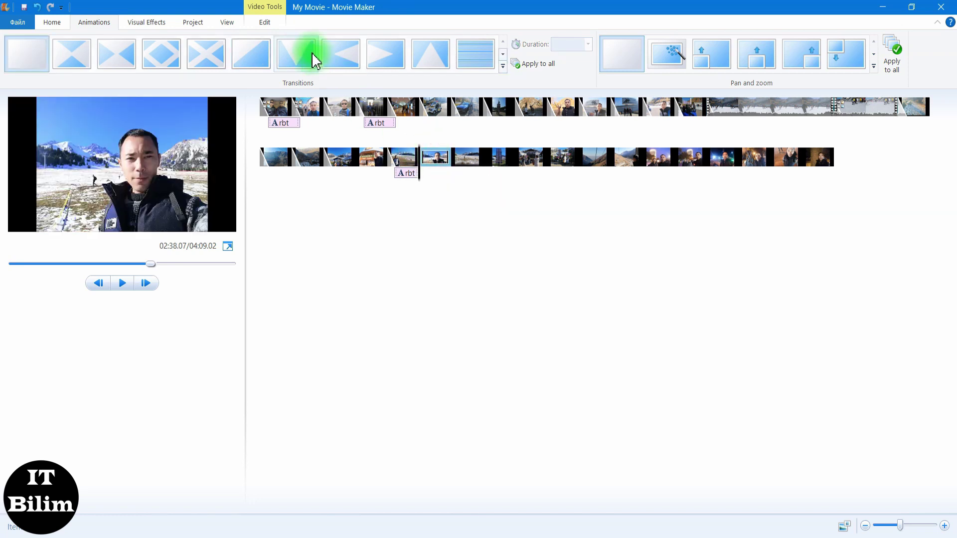
click(465, 156)
click(386, 50)
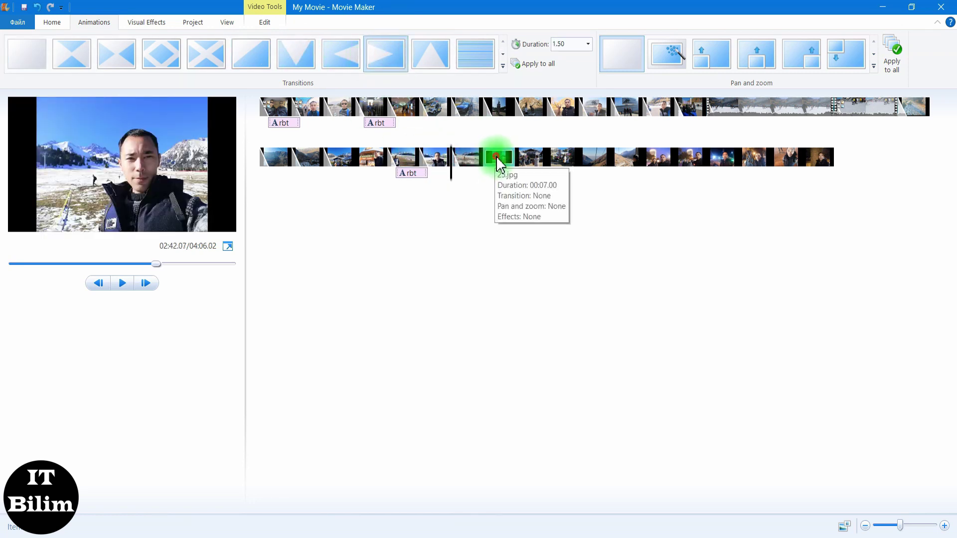
click(496, 155)
click(475, 53)
- Apply the downward-triangle transition to 26.jpg, the X-shaped one to 27.jpg and the second bow-tie one to 28.jpg
click(523, 155)
click(286, 55)
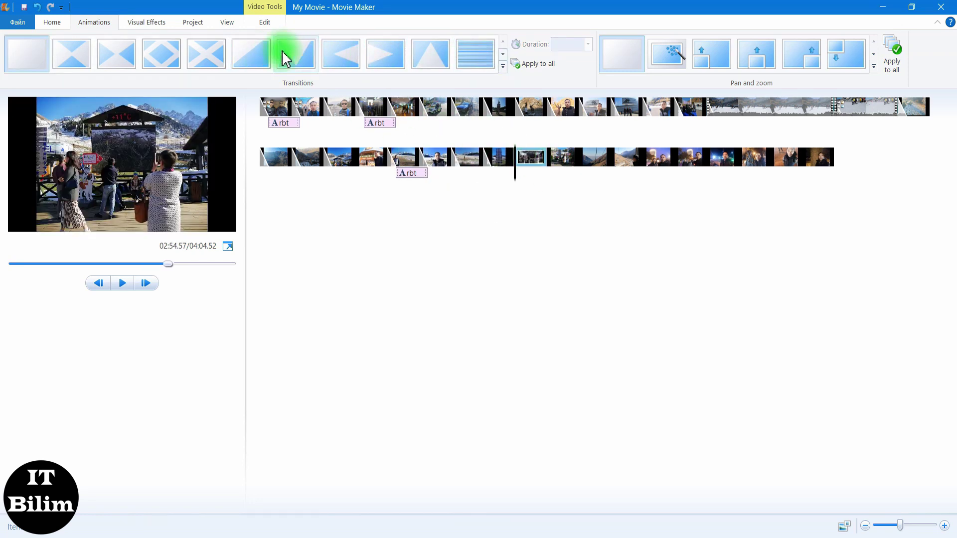
click(552, 154)
click(192, 53)
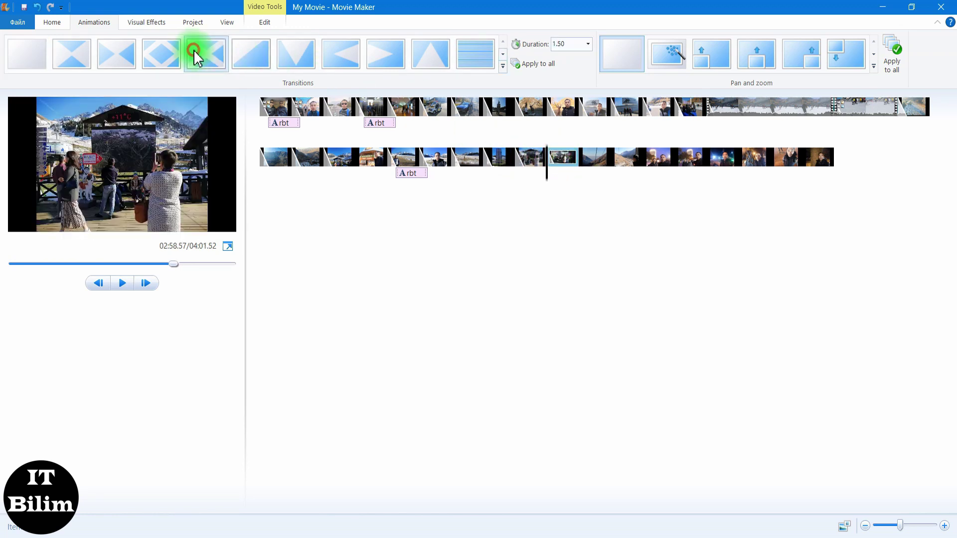
click(593, 156)
click(119, 55)
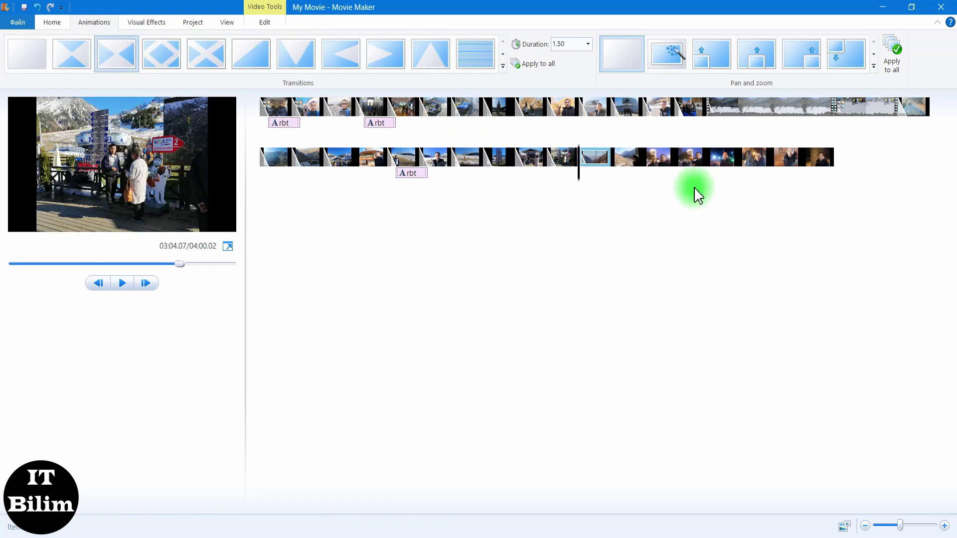
- Apply transitions to the photos 29.jpg through 33.jpg, using the diagonal one for 31.jpg and the second bow-tie one for 33.jpg
click(636, 166)
click(294, 59)
click(667, 158)
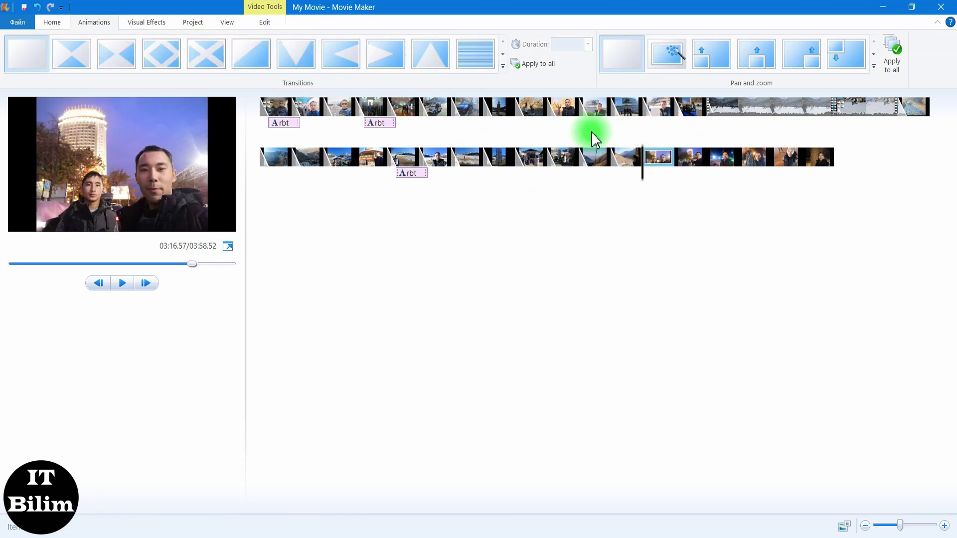
click(296, 55)
click(722, 157)
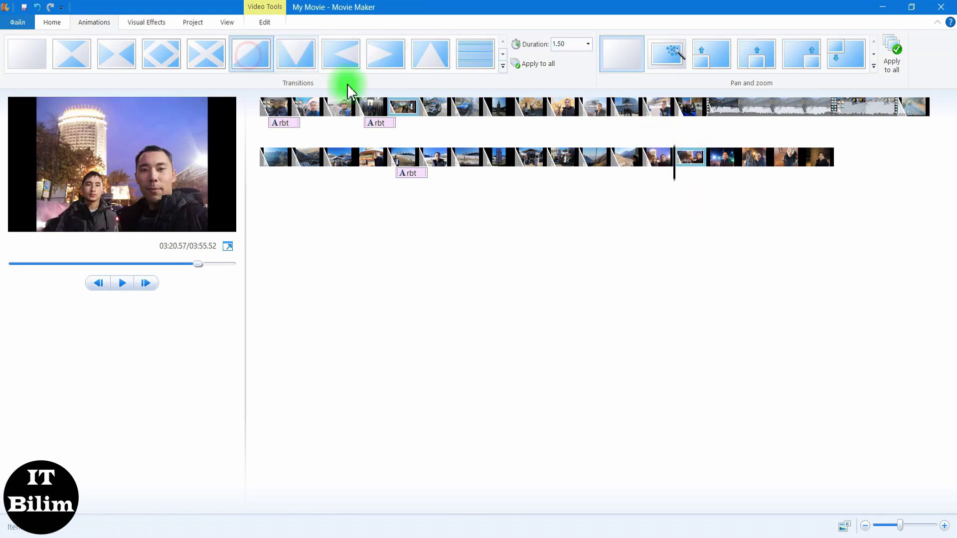
click(754, 160)
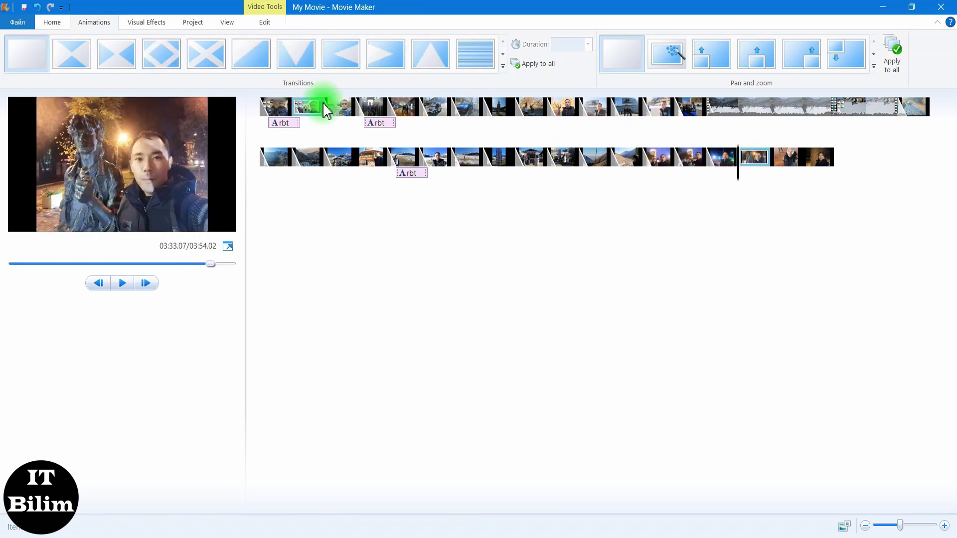
click(117, 55)
- Apply the second Cinematic transition to 34.jpg and the upward-triangle transition to the last photo, 35.jpg
click(799, 159)
click(503, 65)
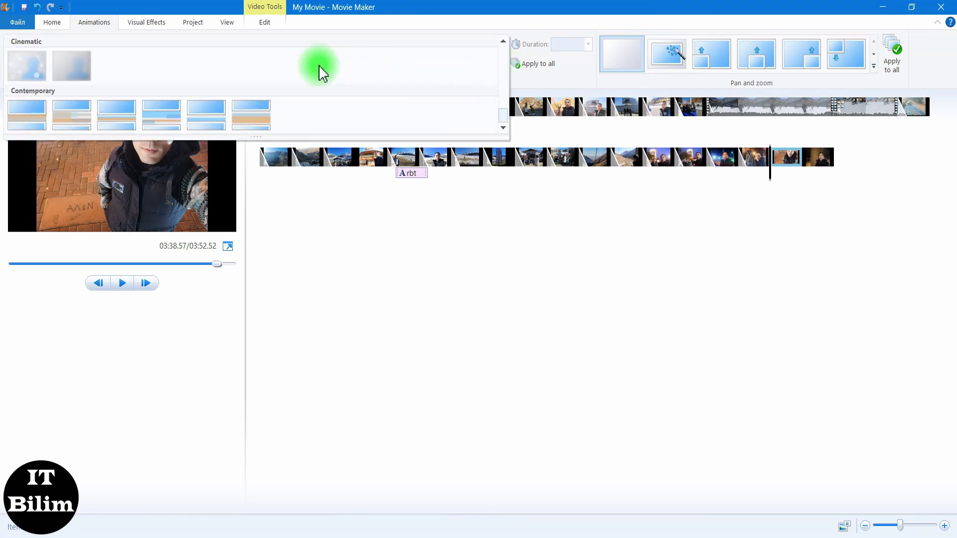
click(85, 73)
click(817, 158)
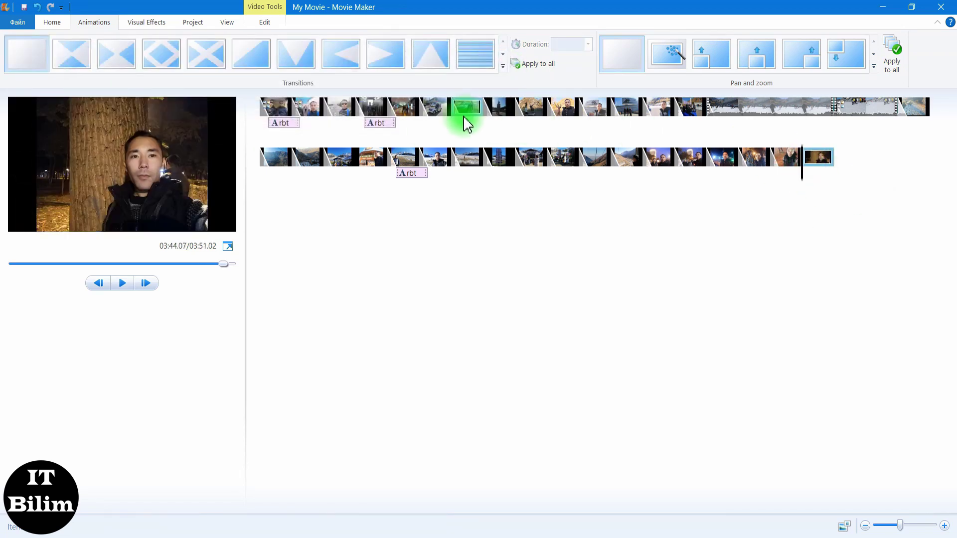
click(425, 55)
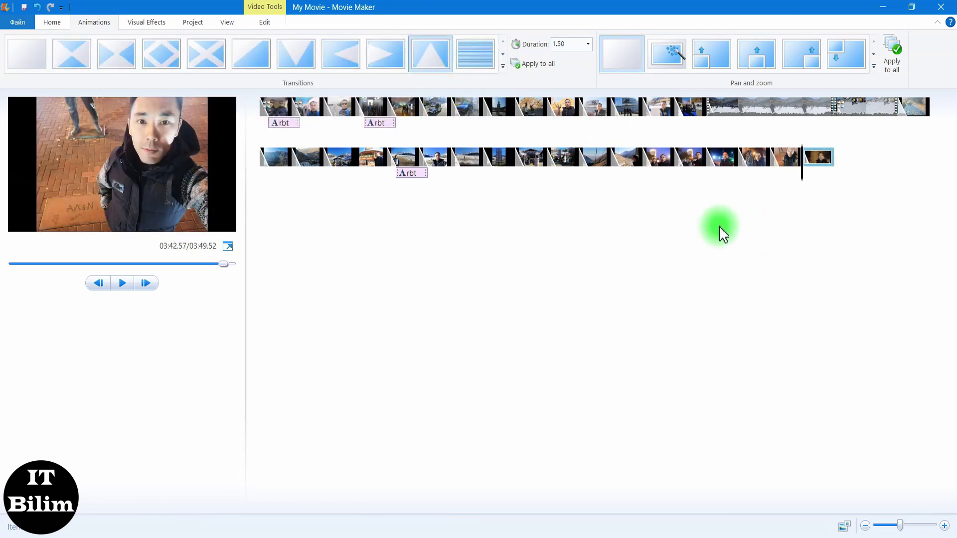
- Add 1.mp3 from the materials folder as background music at the start of the movie
click(53, 21)
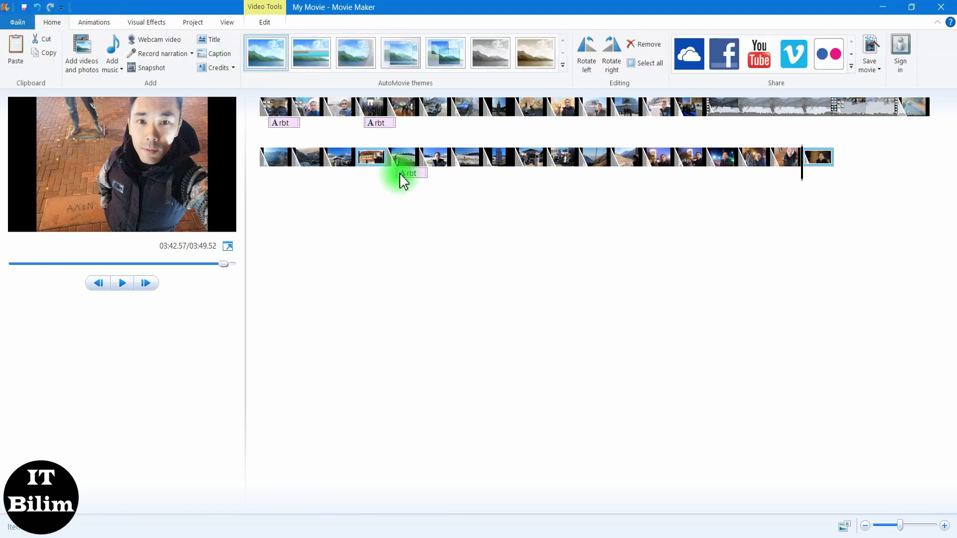
click(911, 7)
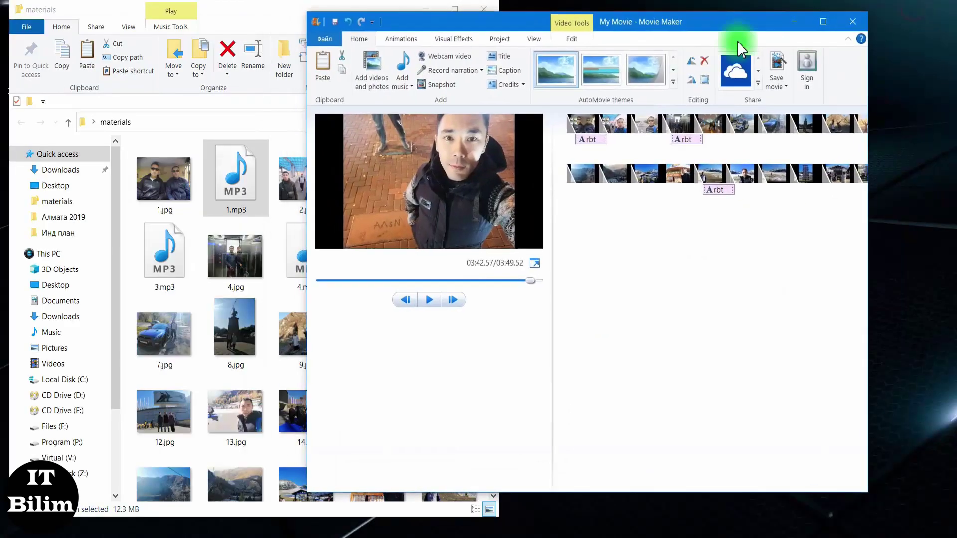
drag(238, 171, 566, 140)
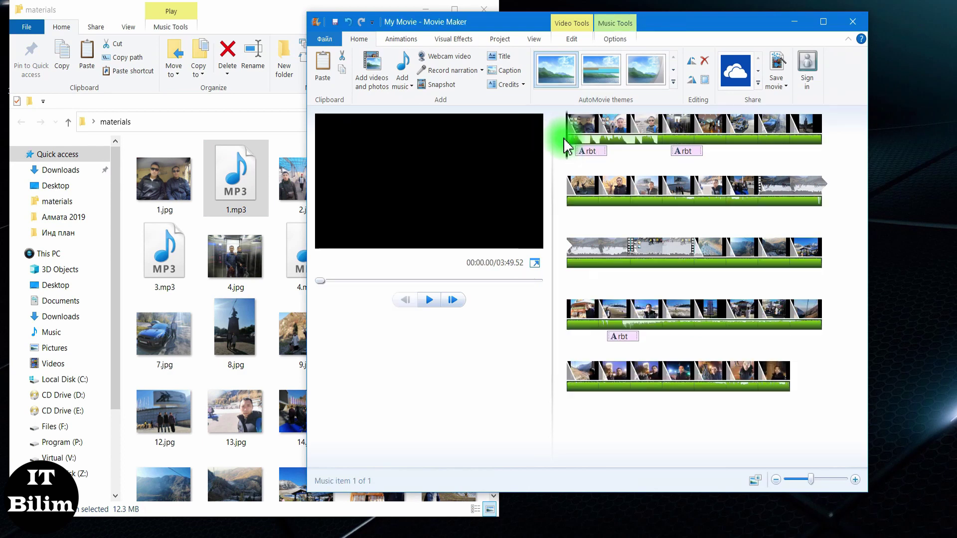
click(824, 22)
- Find where the video clip begins and set the first music track's end point to 76 s
click(264, 20)
click(305, 20)
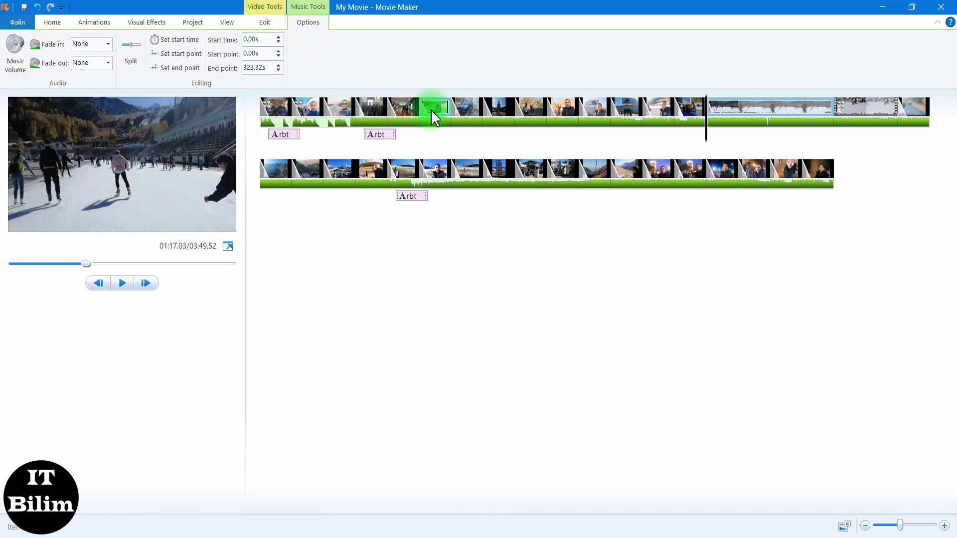
mouse_move(706, 133)
mouse_down()
mouse_move(741, 134)
mouse_move(713, 140)
mouse_up()
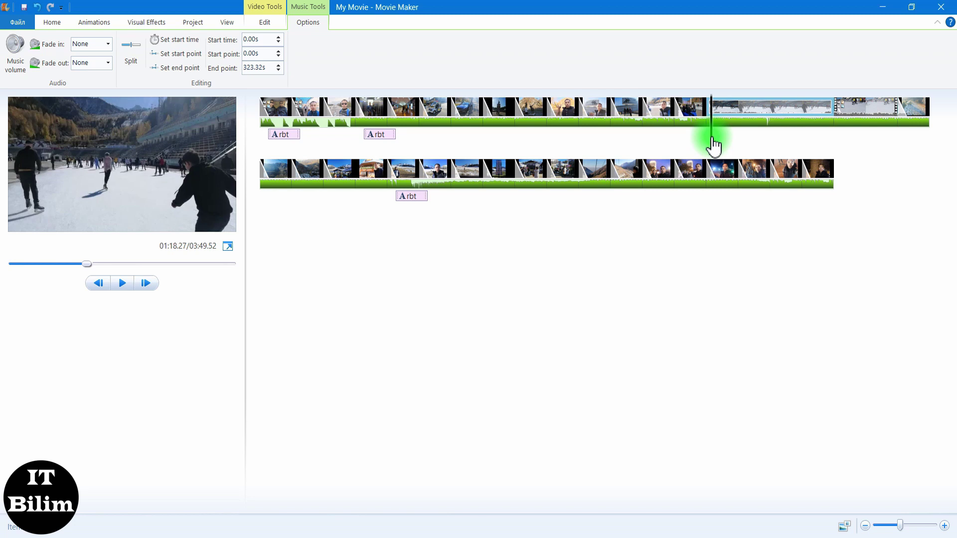
drag(714, 146, 709, 144)
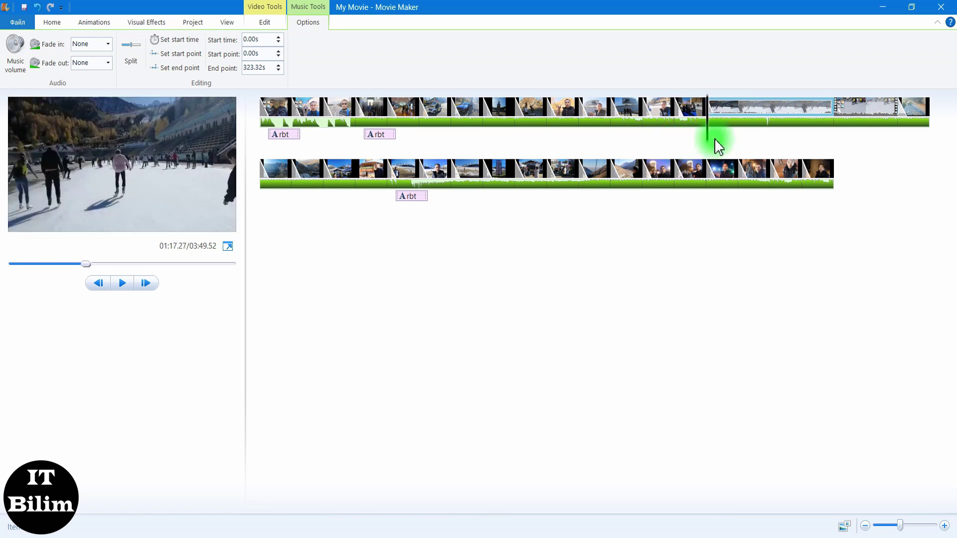
drag(714, 145, 712, 143)
double_click(261, 67)
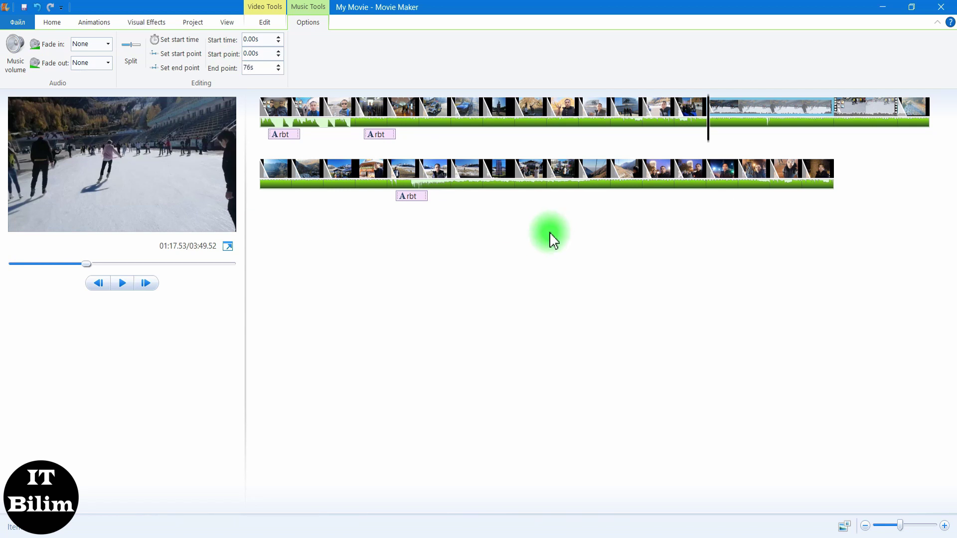
key(Return)
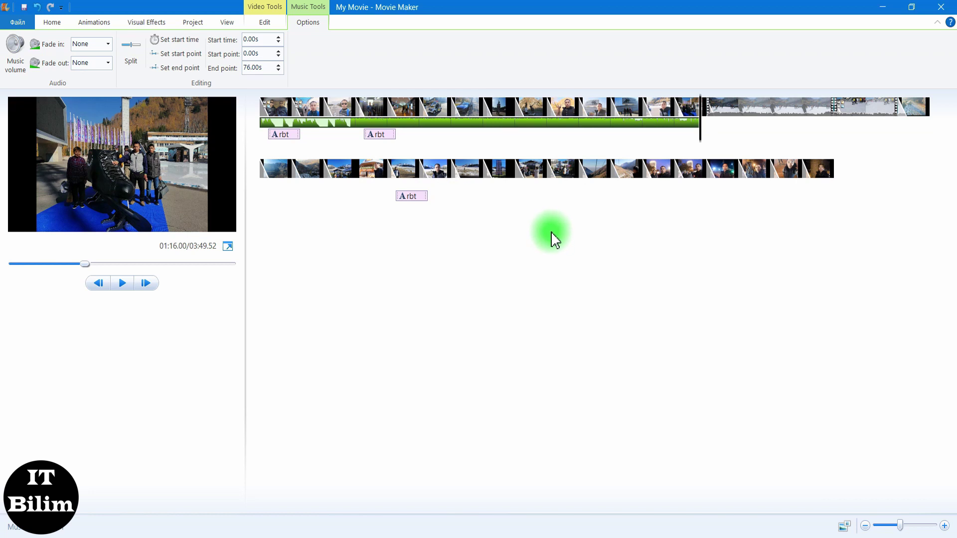
- Add 2.mp3 from the materials folder to the timeline where the first music track ends
click(704, 142)
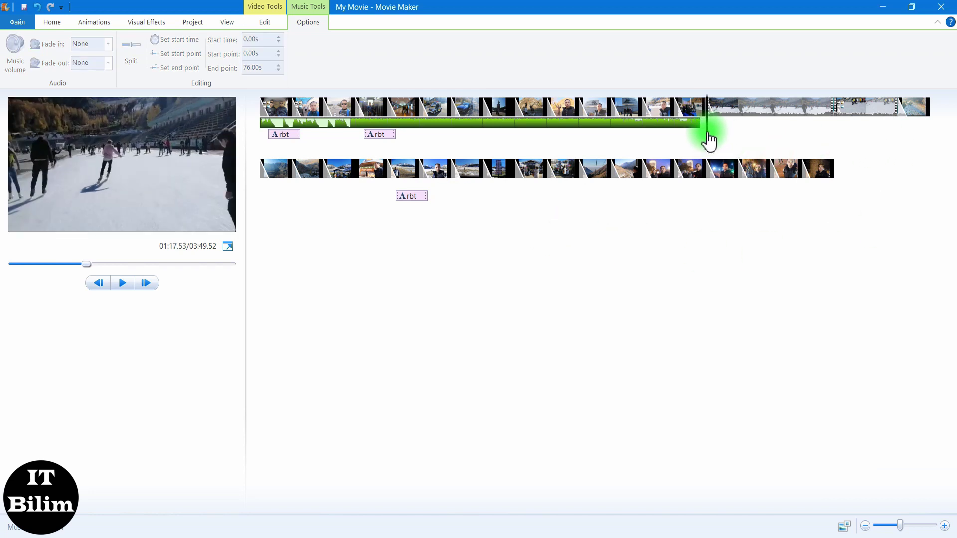
click(699, 142)
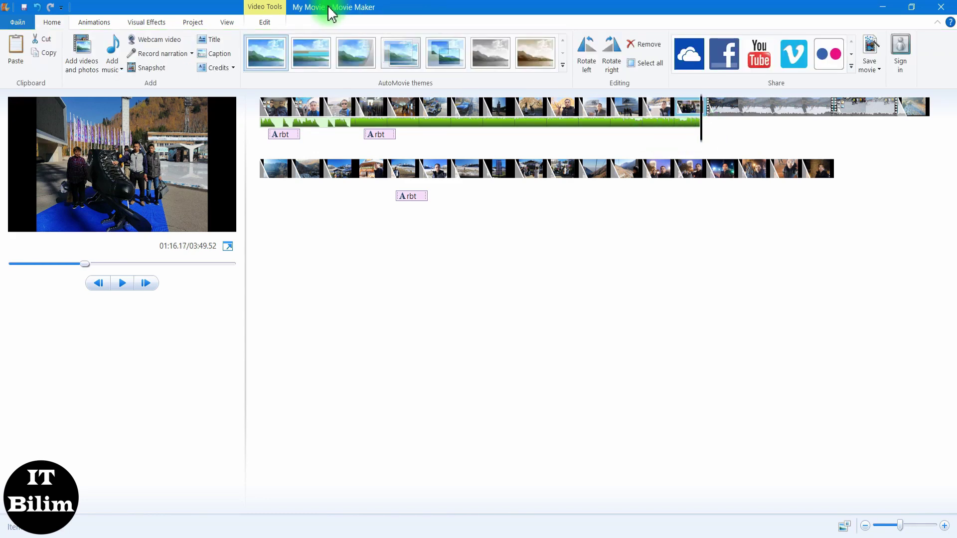
drag(331, 14, 641, 15)
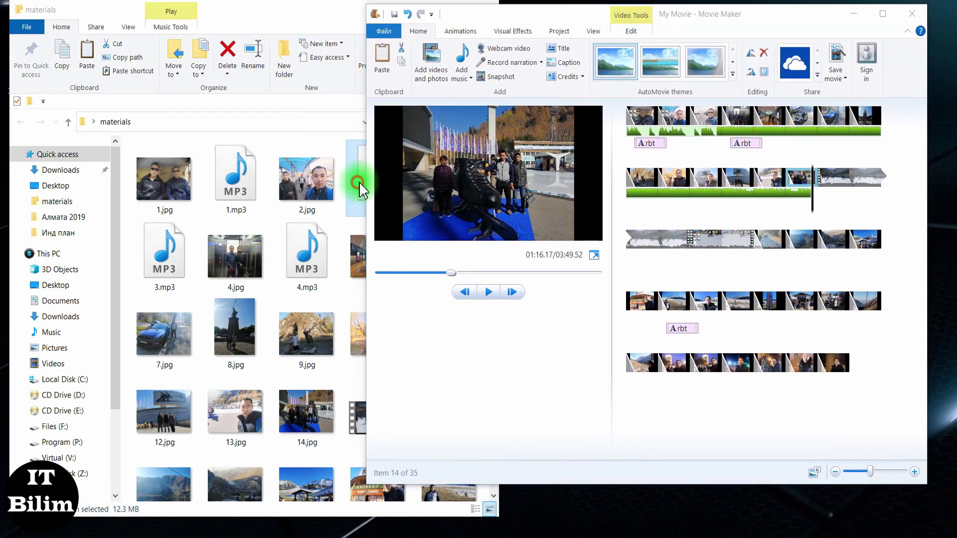
drag(359, 187, 820, 204)
click(883, 11)
- Try an end point of 110 s for the second music track
drag(761, 121, 834, 141)
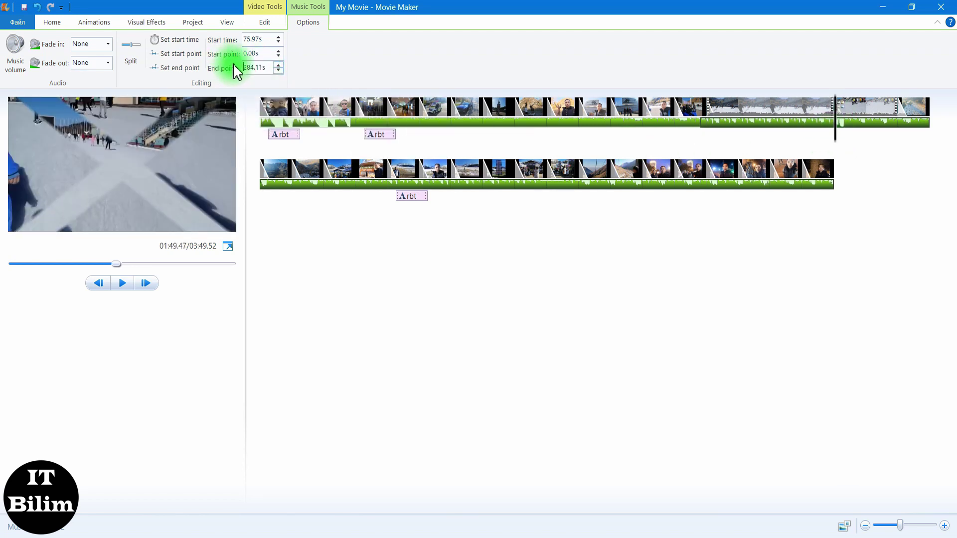
text(110s)
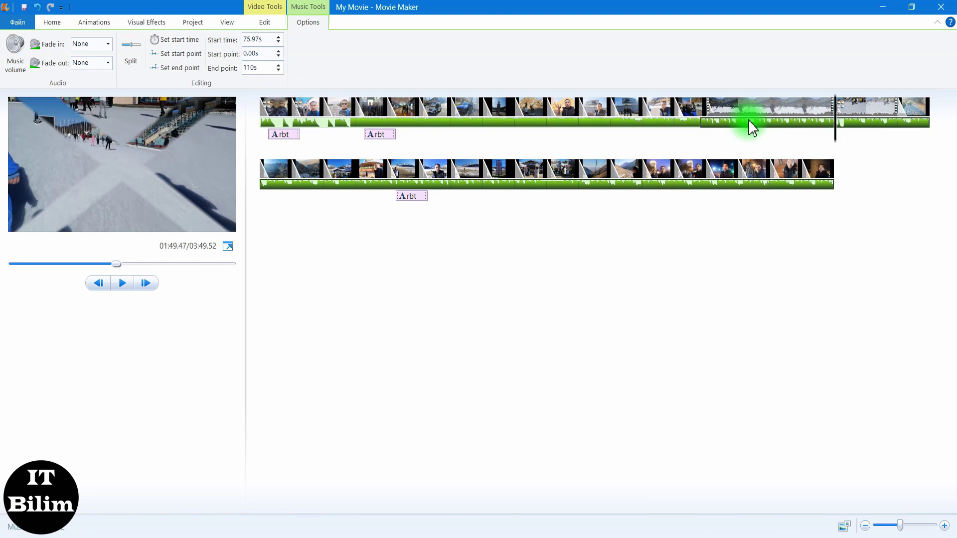
key(Return)
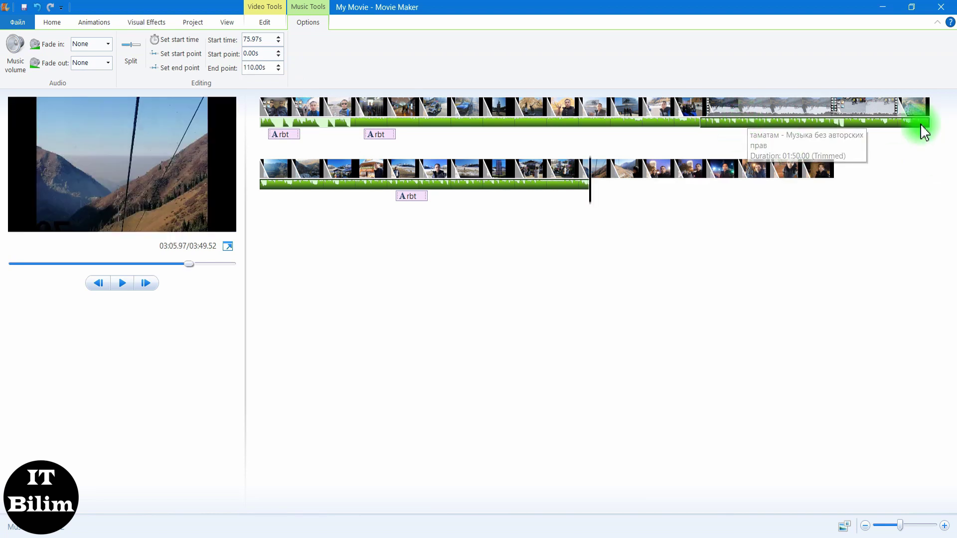
- Set the second music track's end point to 33 s so it stops near the end of the first video segment
click(701, 127)
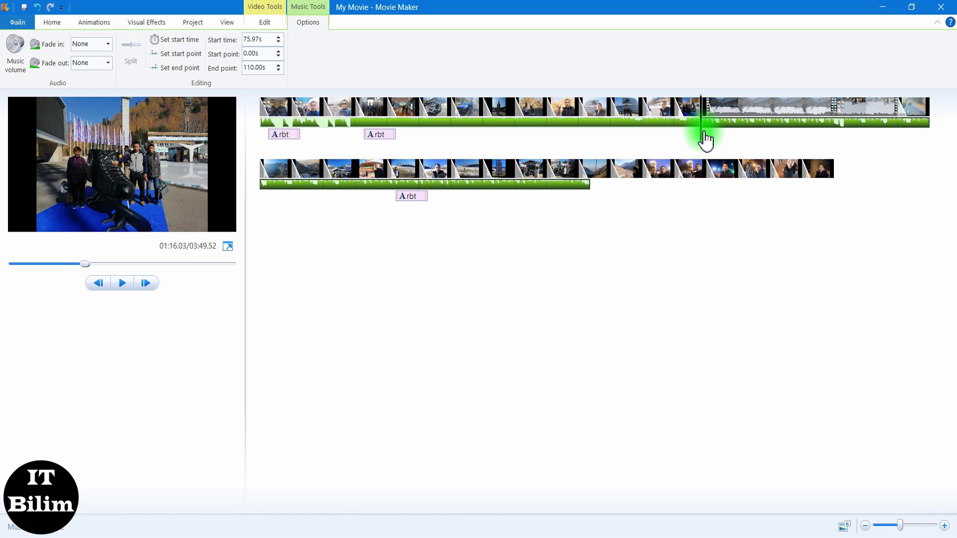
drag(707, 141, 837, 144)
click(261, 65)
text(0)
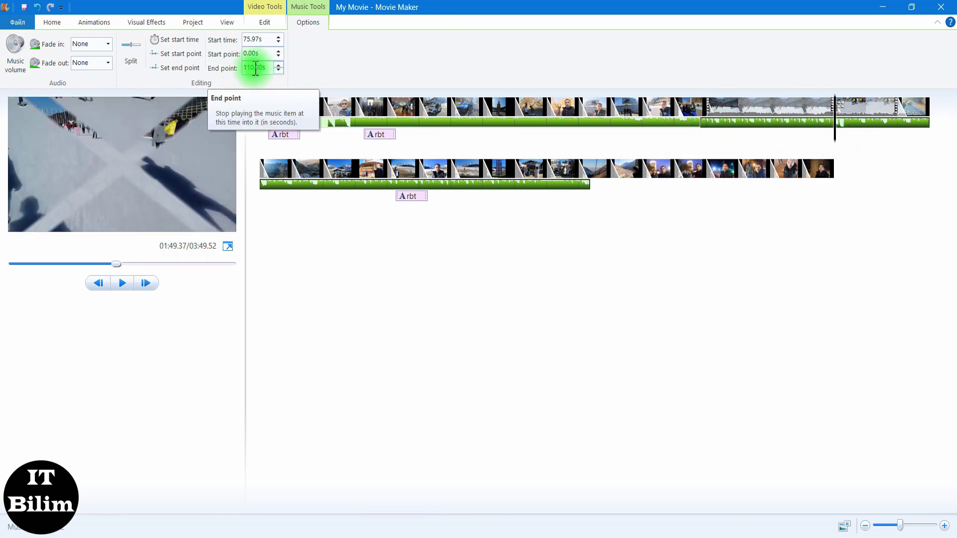
click(230, 79)
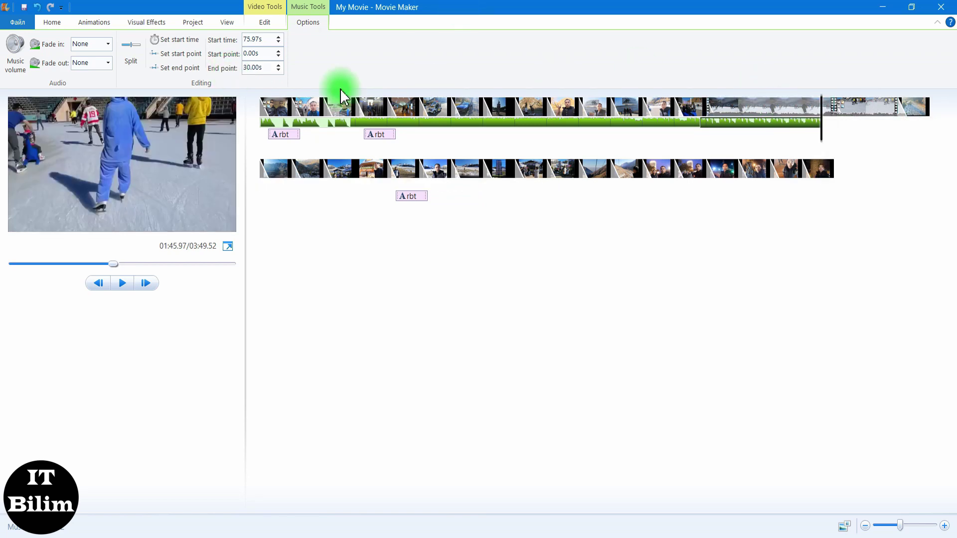
click(272, 71)
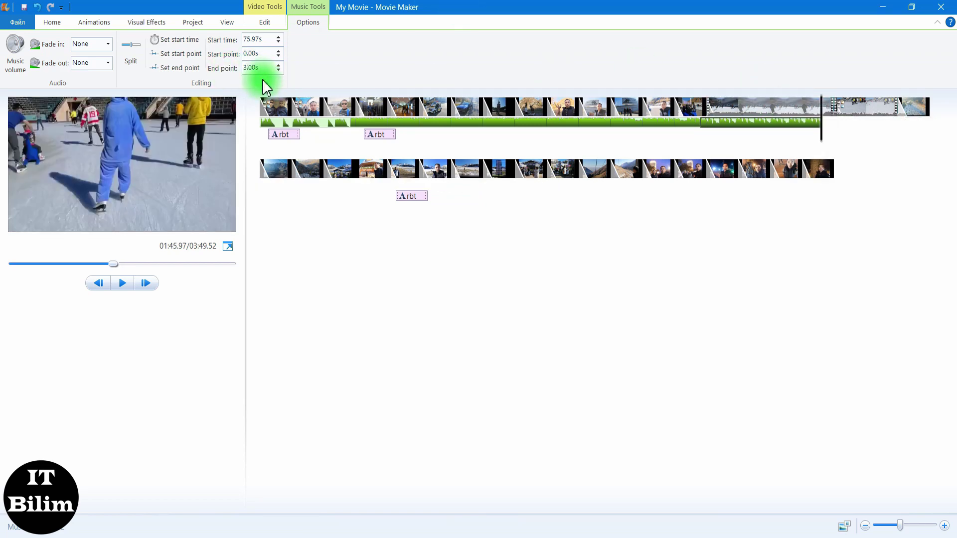
text(33)
key(Return)
- Add 3.mp3 from the materials folder to the timeline where the second music track ends
click(277, 50)
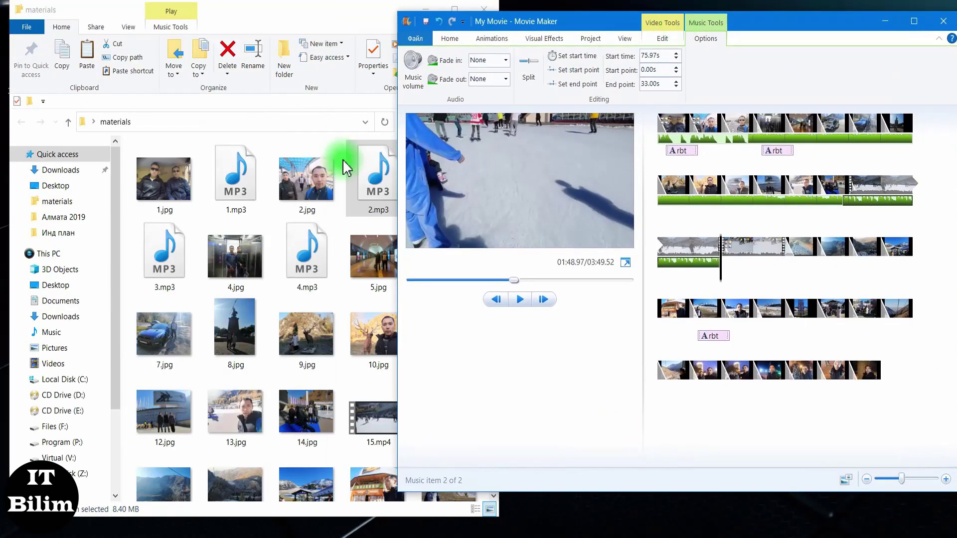
drag(164, 254, 725, 270)
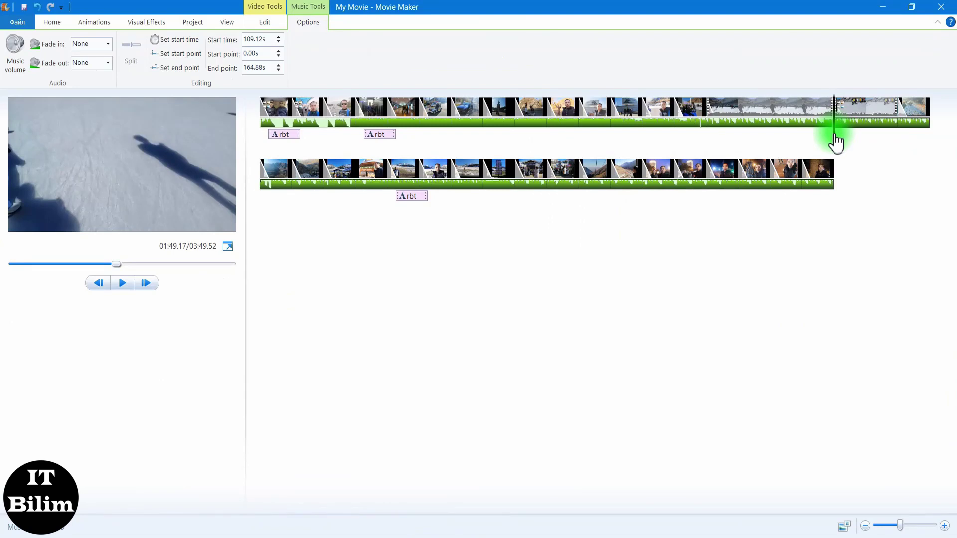
- Try an end point of 30 s for the third music track
drag(836, 143, 902, 141)
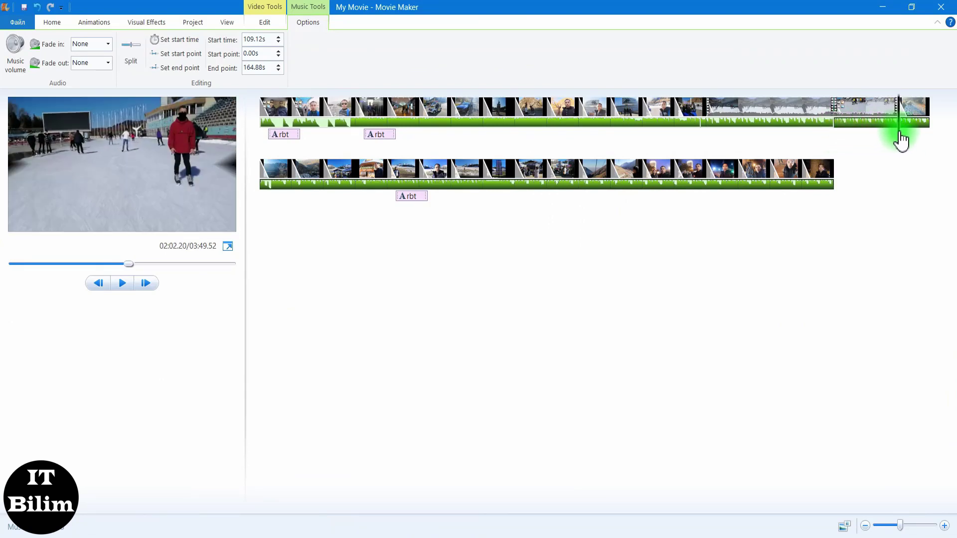
click(252, 67)
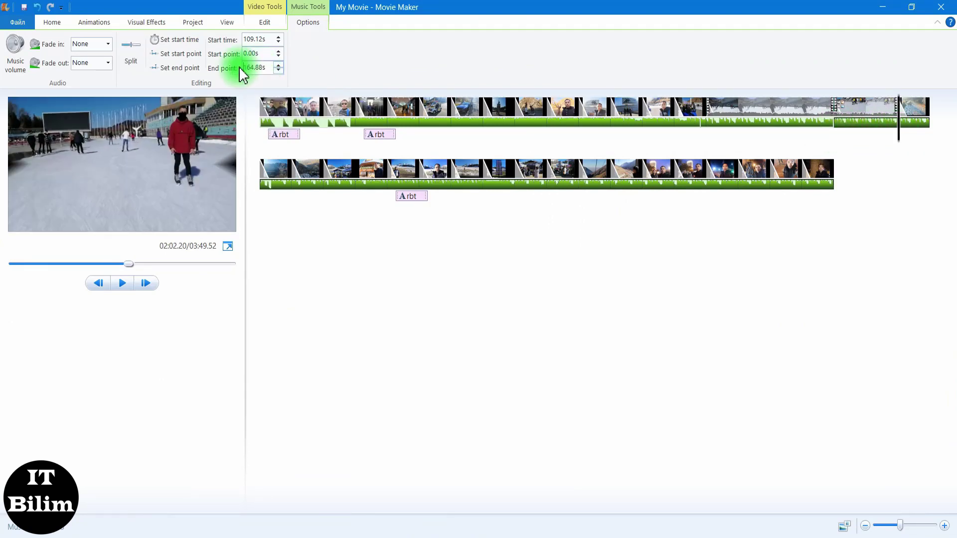
text(30s)
key(Return)
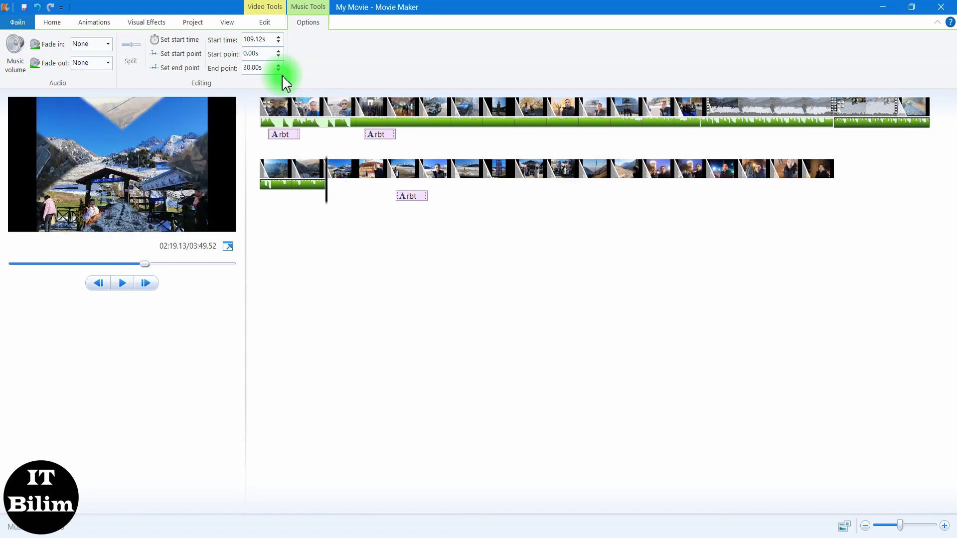
- Set the third music track's end point to 12 s to match the second video segment
click(832, 109)
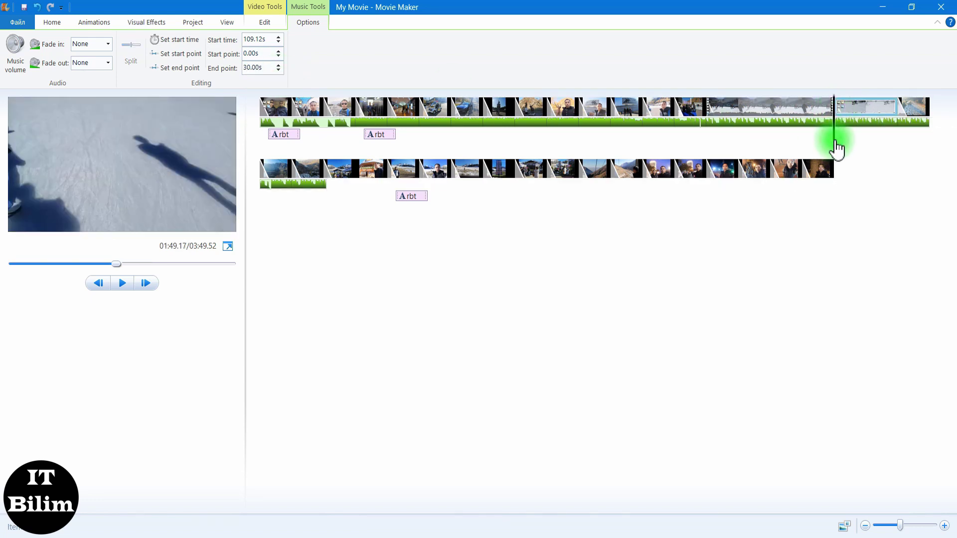
drag(837, 148, 890, 142)
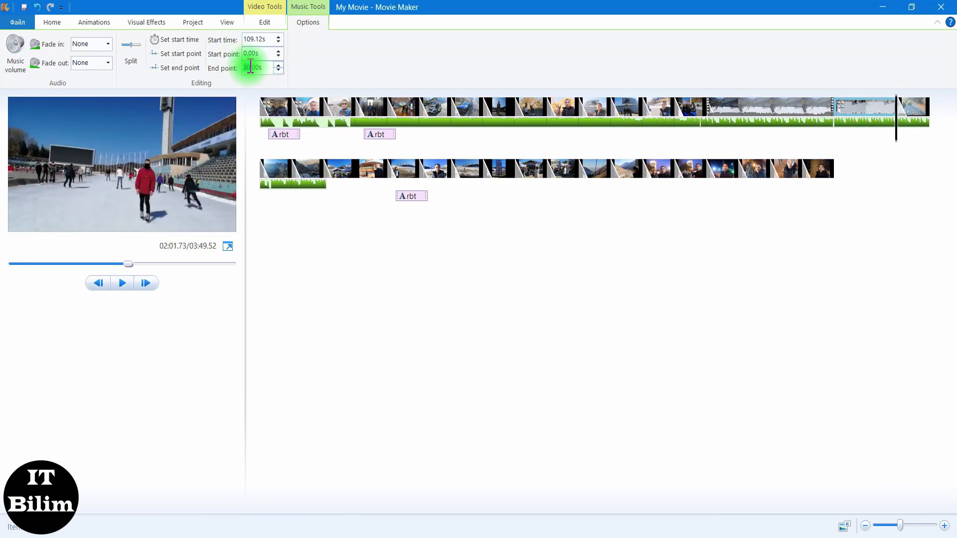
text(12)
key(Return)
- Add 4.mp3 from the materials folder to the timeline where the third music track ends
drag(453, 16, 542, 26)
click(321, 259)
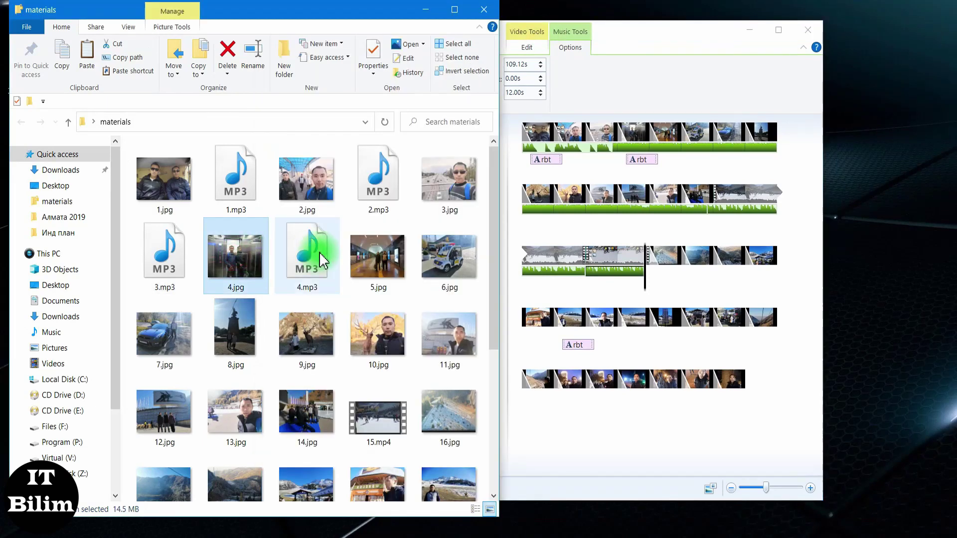
drag(321, 259, 651, 279)
click(782, 28)
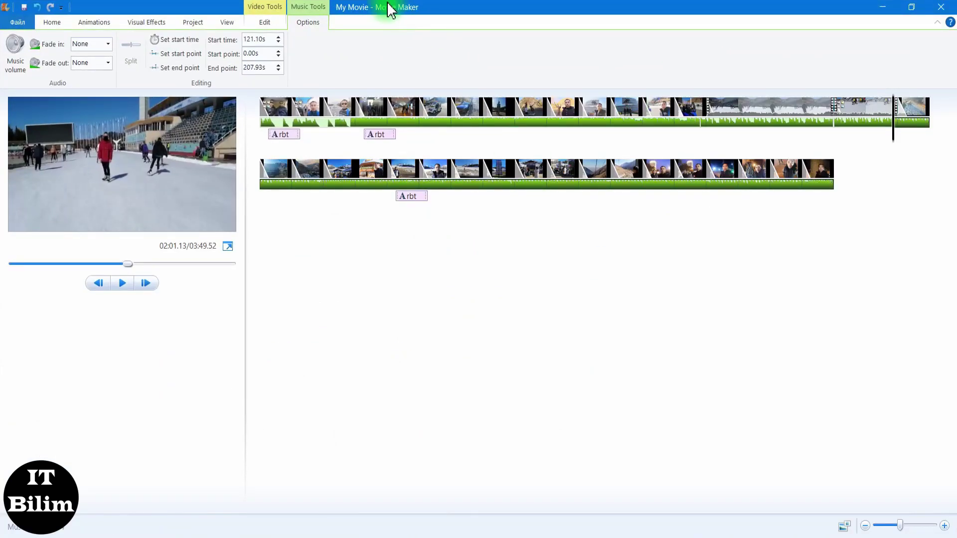
- Open text.txt from the materials folder in Notepad beside the movie project
drag(390, 8, 675, 10)
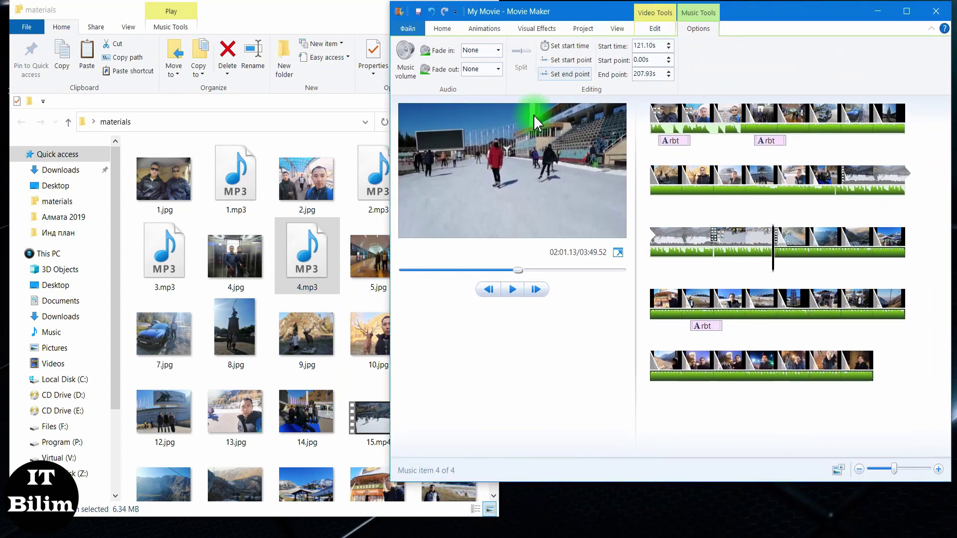
click(306, 315)
scroll(305, 316, down, 5)
click(380, 486)
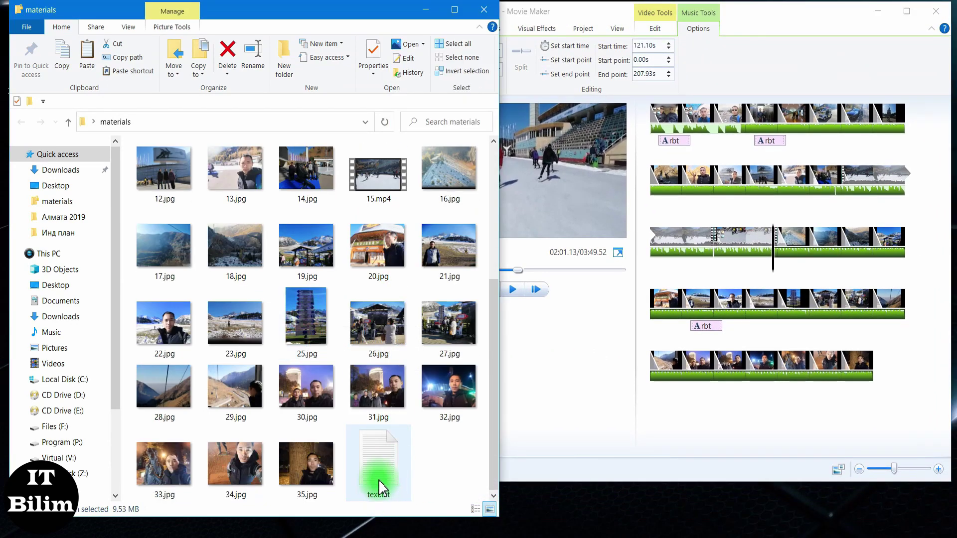
double_click(380, 486)
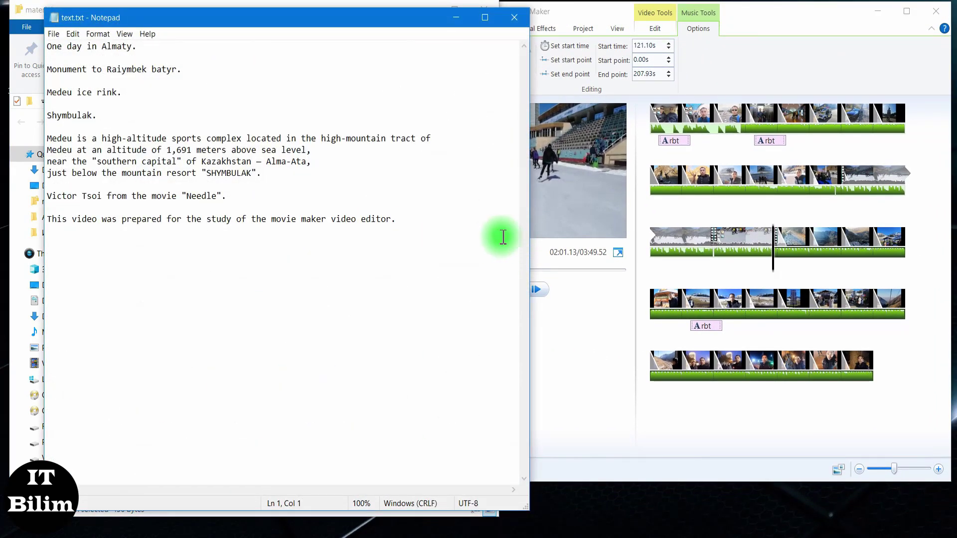
- Switch back to Movie Maker and add a title before the first photo
click(660, 122)
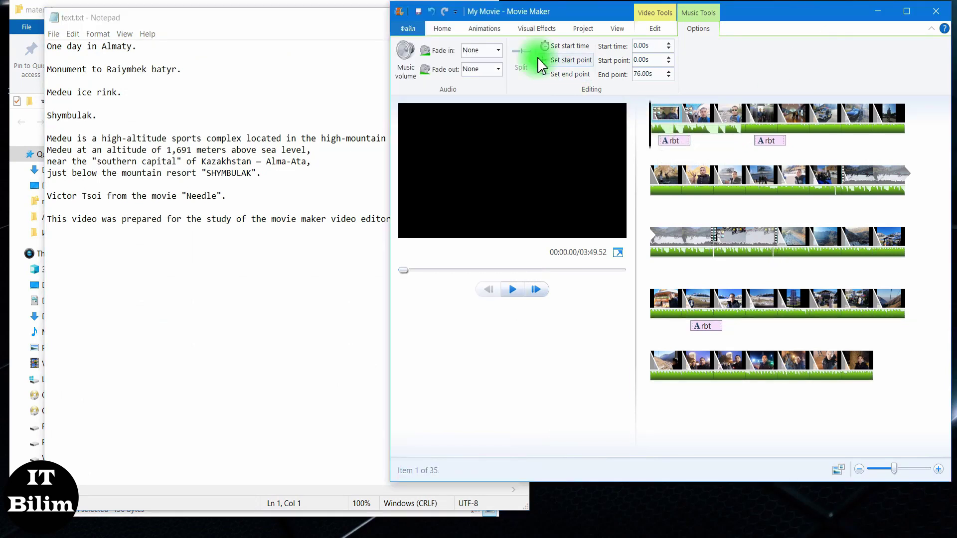
click(443, 30)
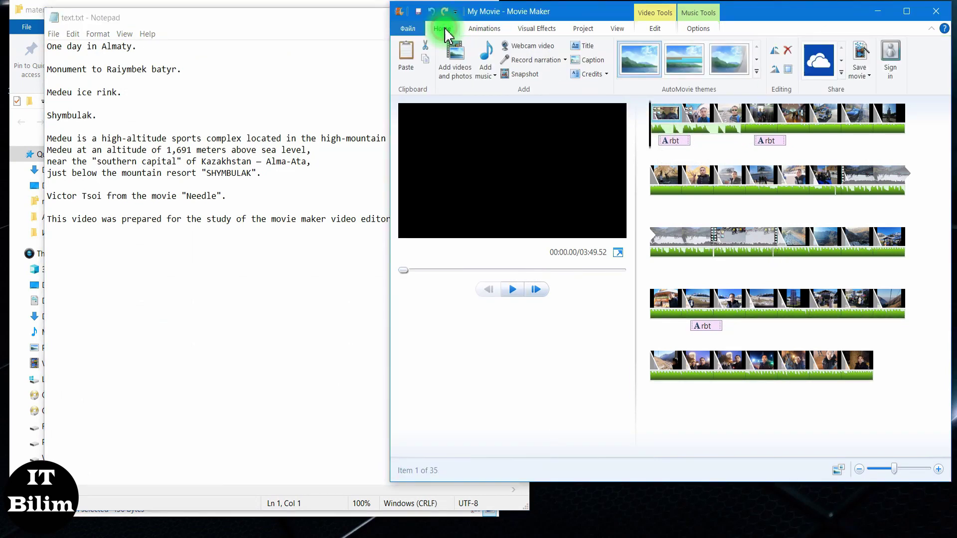
click(584, 50)
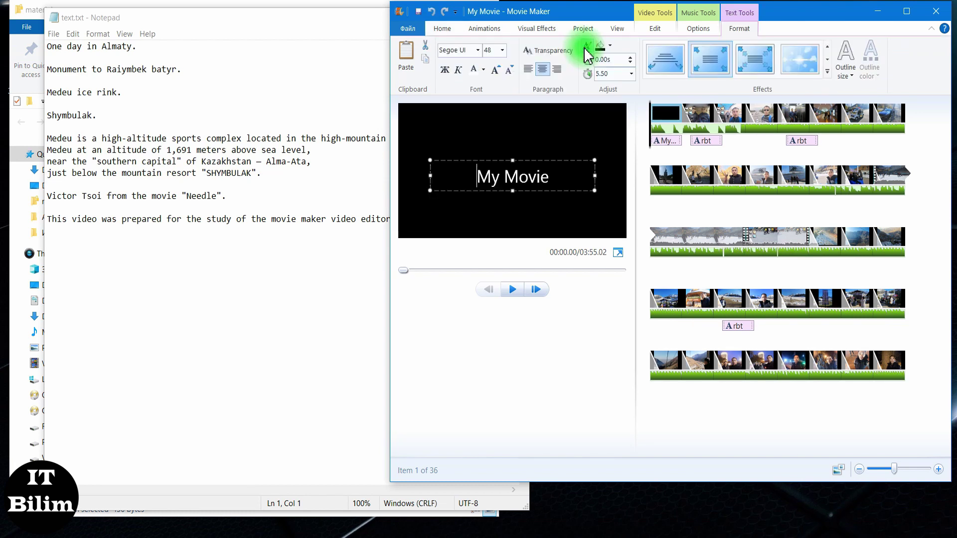
- Replace the title's default text with "One day in Almaty" copied from text.txt
drag(136, 48, 52, 47)
key(ctrl+c)
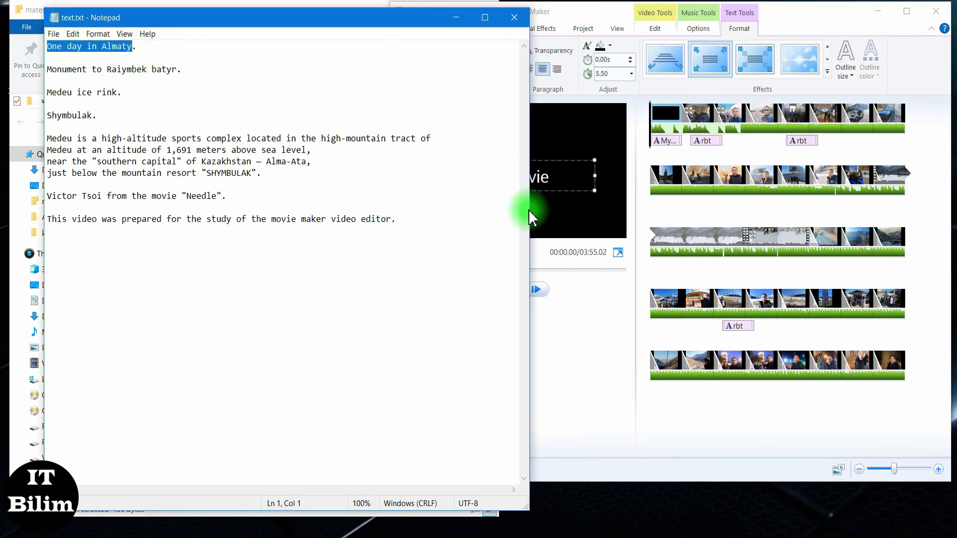
click(559, 172)
drag(560, 172, 402, 171)
key(ctrl+v)
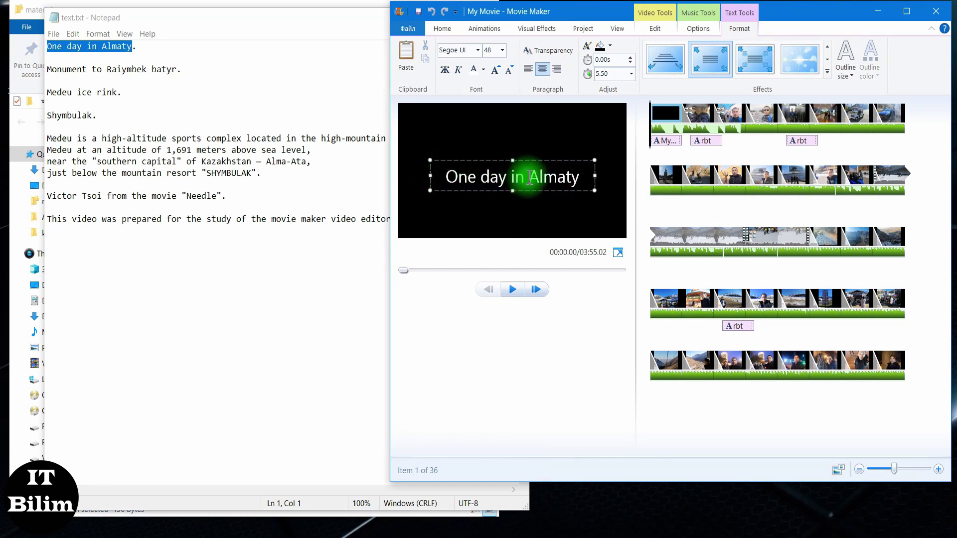
- Wrap the title "One day in Almaty" onto two lines and resize its text box higher in the frame
key(Return)
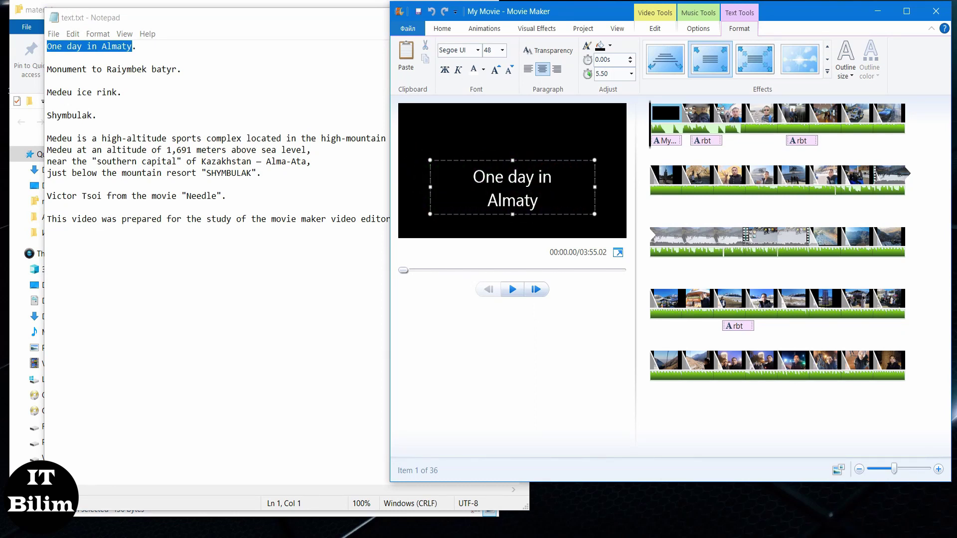
drag(430, 214, 480, 214)
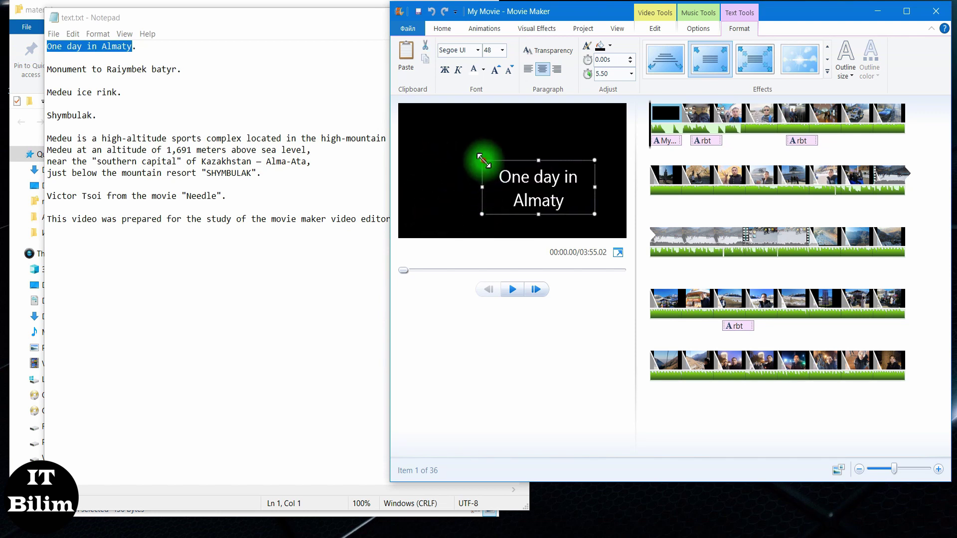
drag(482, 160, 436, 139)
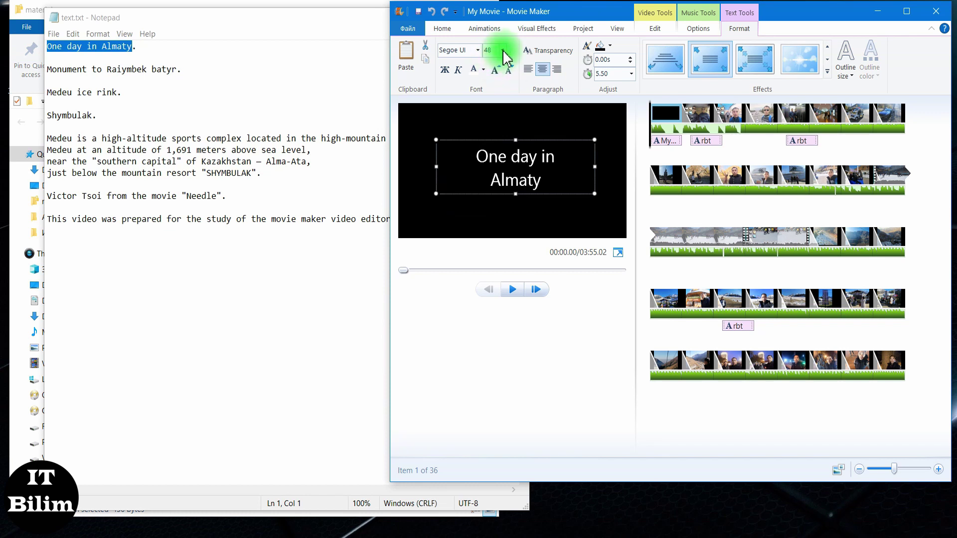
- Try font sizes from 26 to 80 on the title and return it to size 48
click(503, 50)
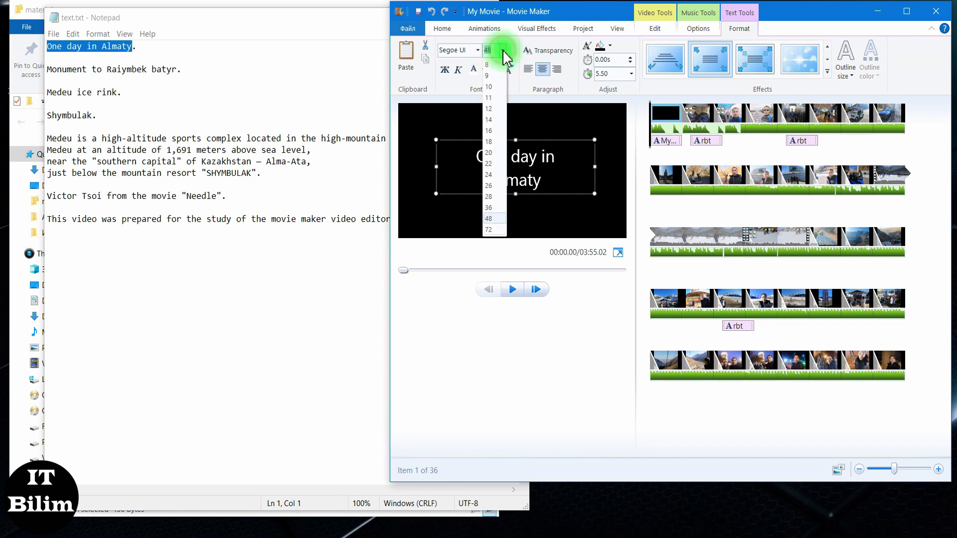
click(494, 186)
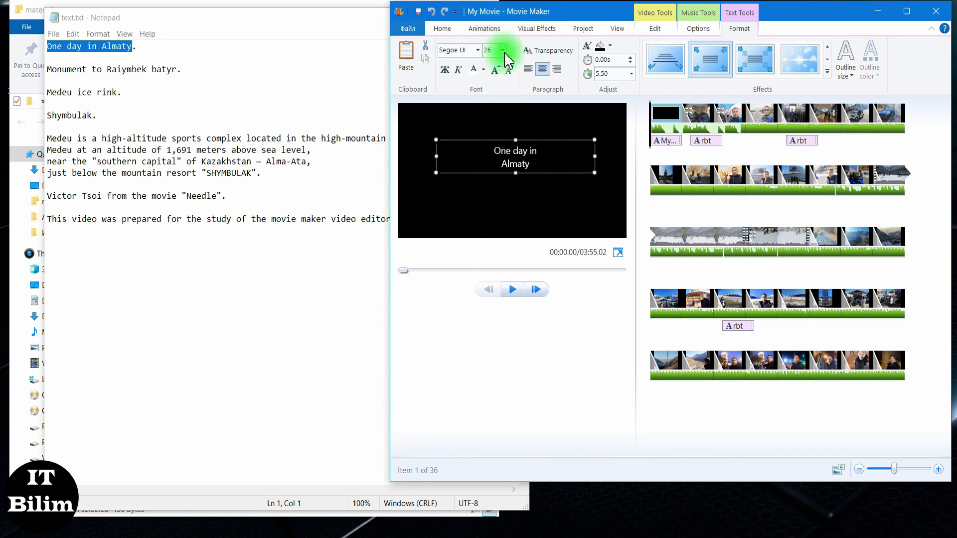
click(500, 70)
click(499, 70)
click(500, 69)
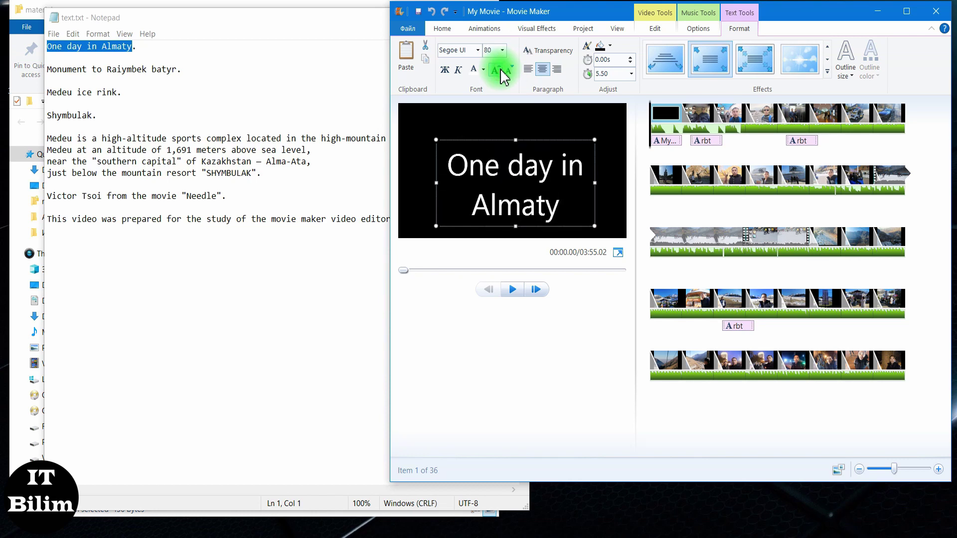
click(510, 70)
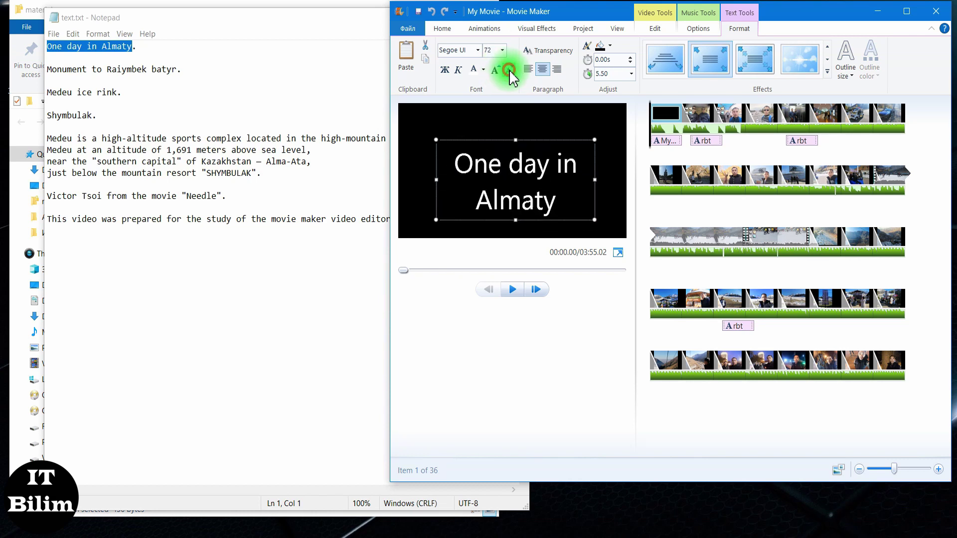
- Set the title's font to Times New Roman and apply the fourth visible text effect
click(478, 50)
click(546, 285)
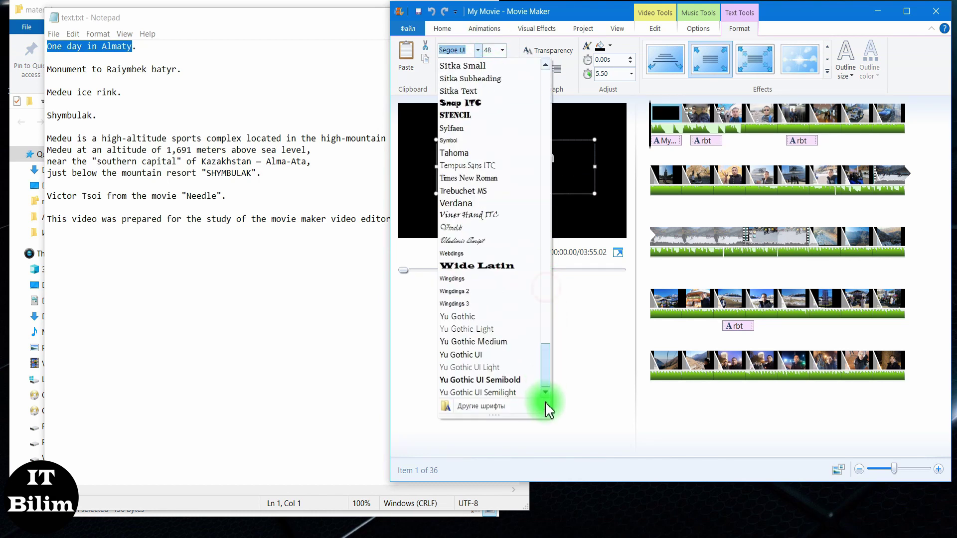
click(483, 179)
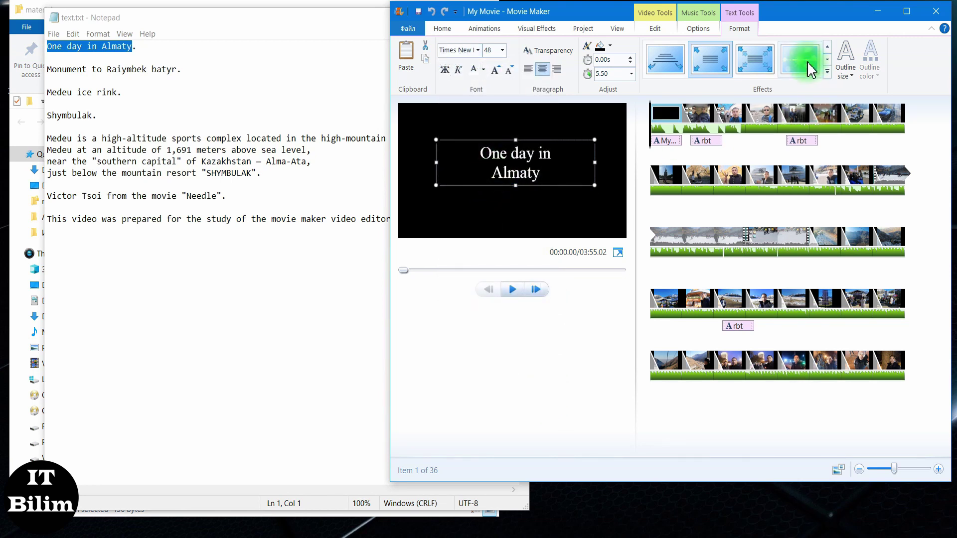
click(803, 54)
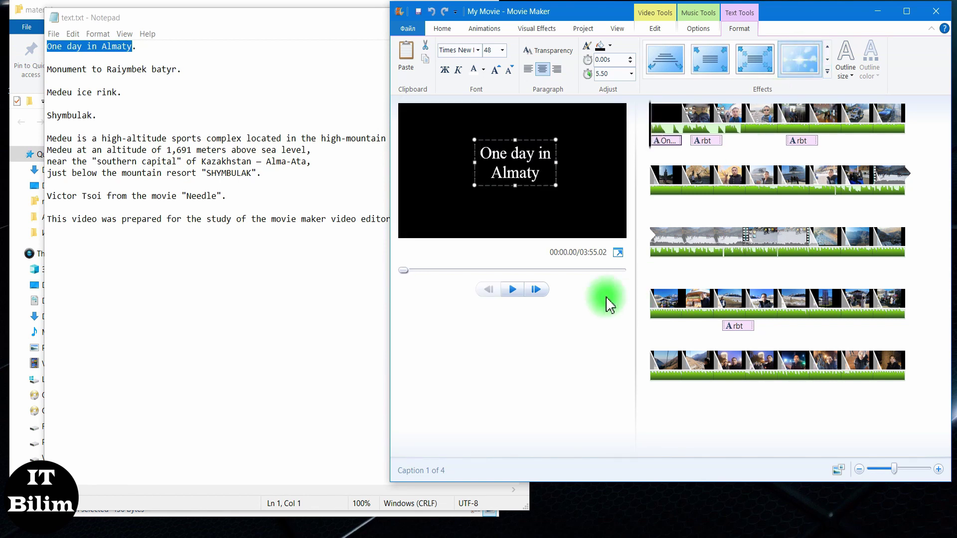
- Add the caption "Monument to Raiymbek batyr" from text.txt to the monument photo at about 46.5 s, near the picture's lower edge
click(177, 77)
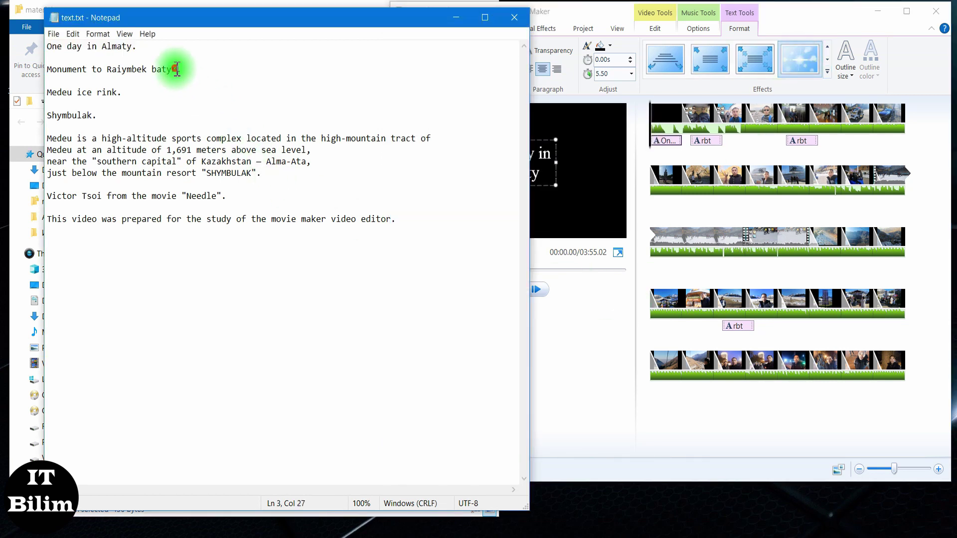
drag(177, 69, 50, 69)
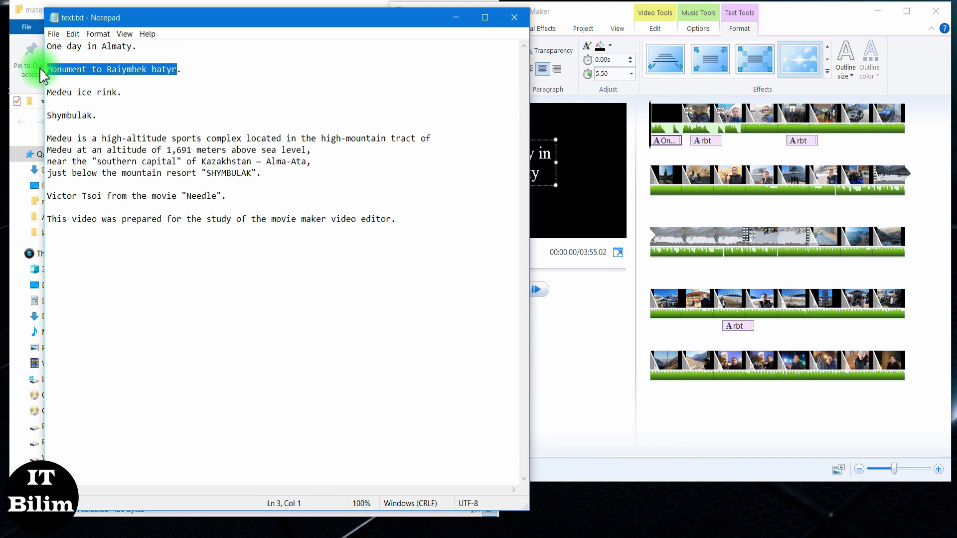
click(698, 122)
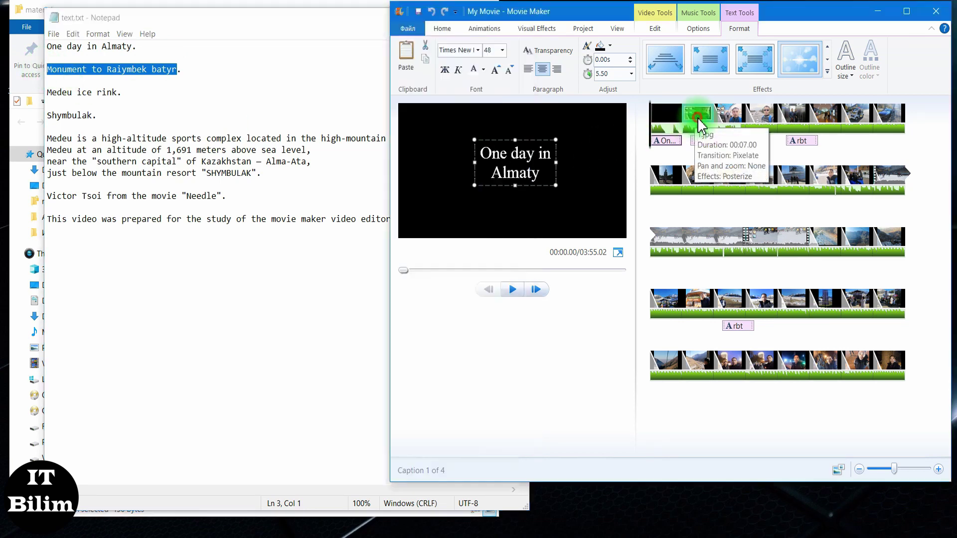
drag(690, 139, 667, 205)
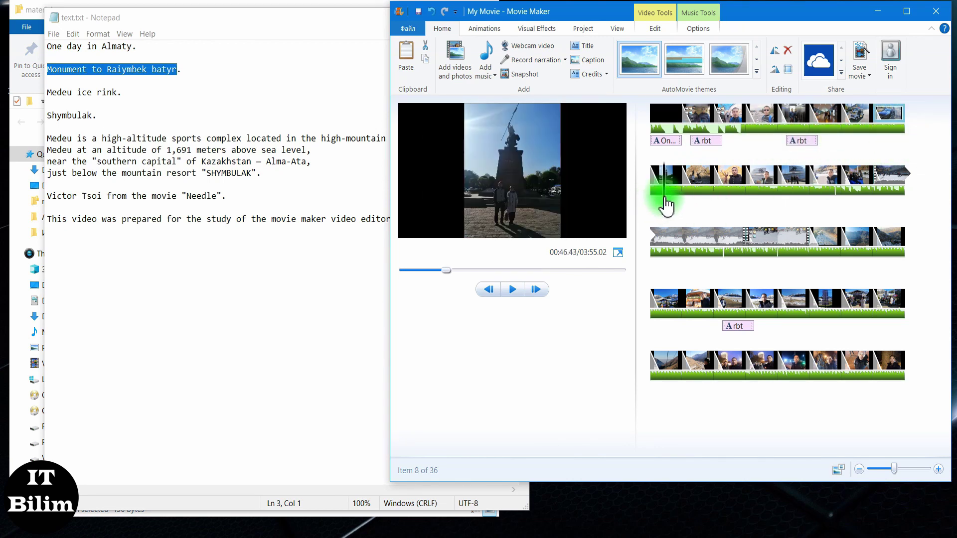
click(591, 61)
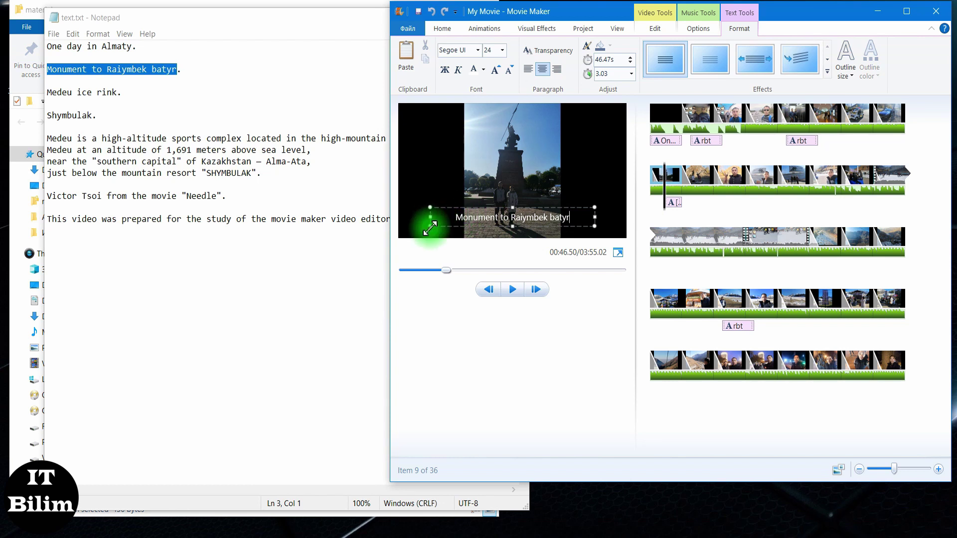
drag(560, 226, 560, 229)
- Delete the two "rbt" captions from the first row of photos on the timeline
click(701, 141)
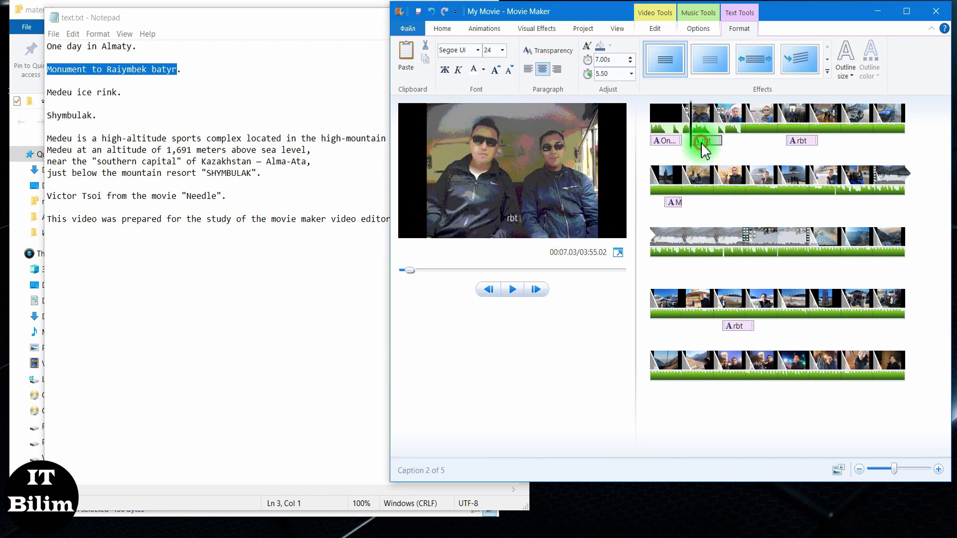
click(521, 216)
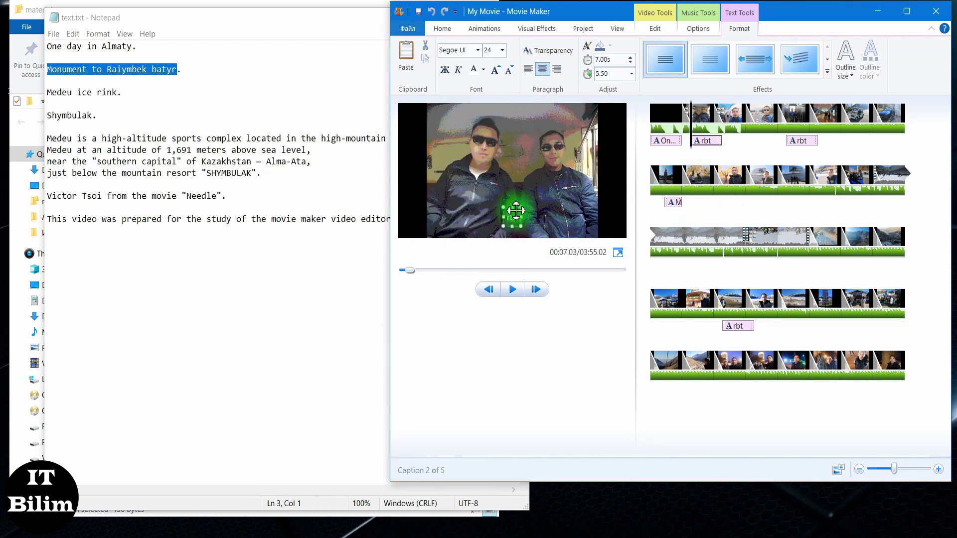
key(Delete)
click(507, 218)
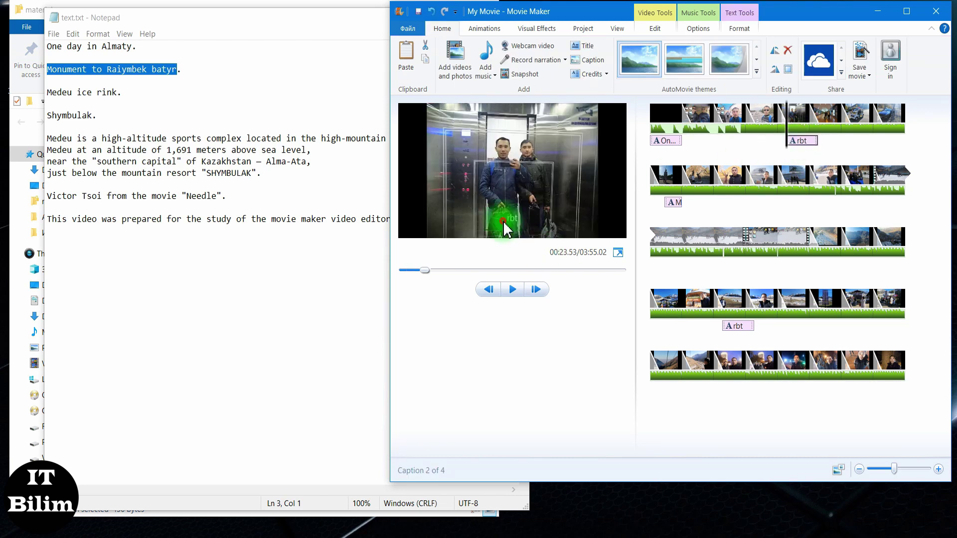
key(Delete)
- Play the movie from the "Monument to Raiymbek batyr" caption into the deer statue photo to check the caption
click(672, 202)
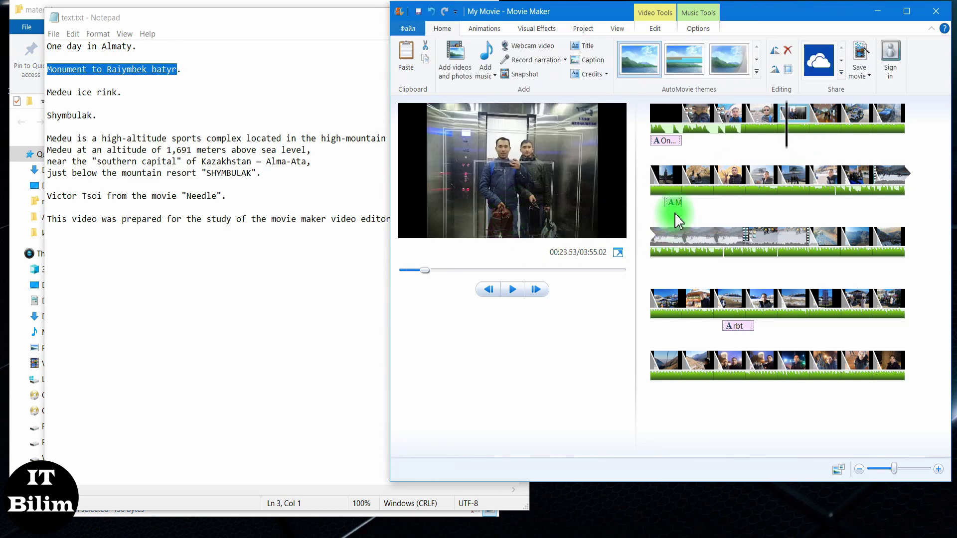
click(468, 315)
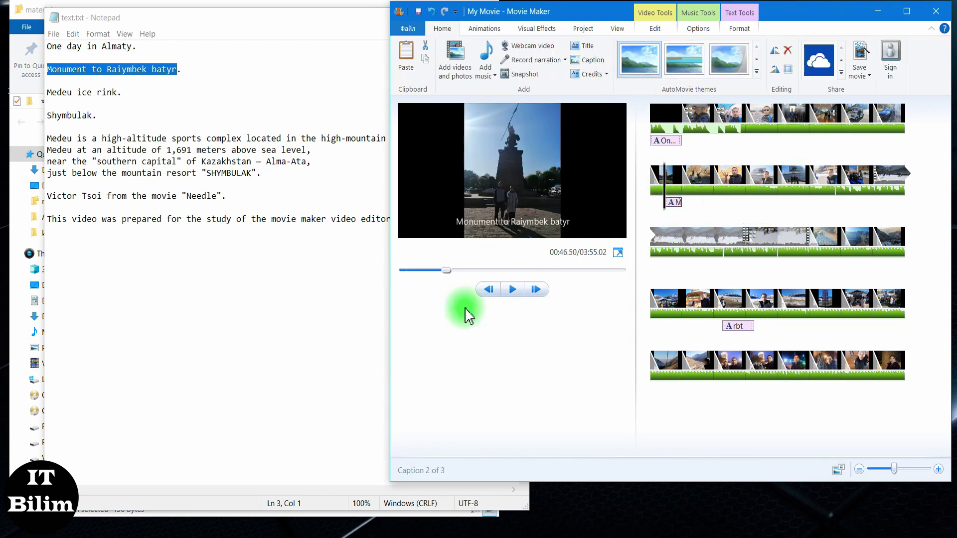
click(511, 291)
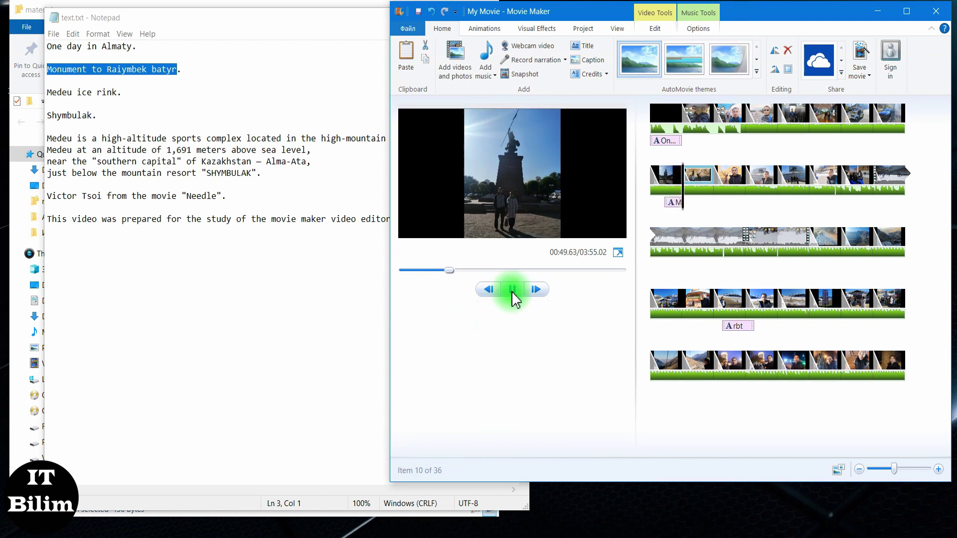
click(511, 291)
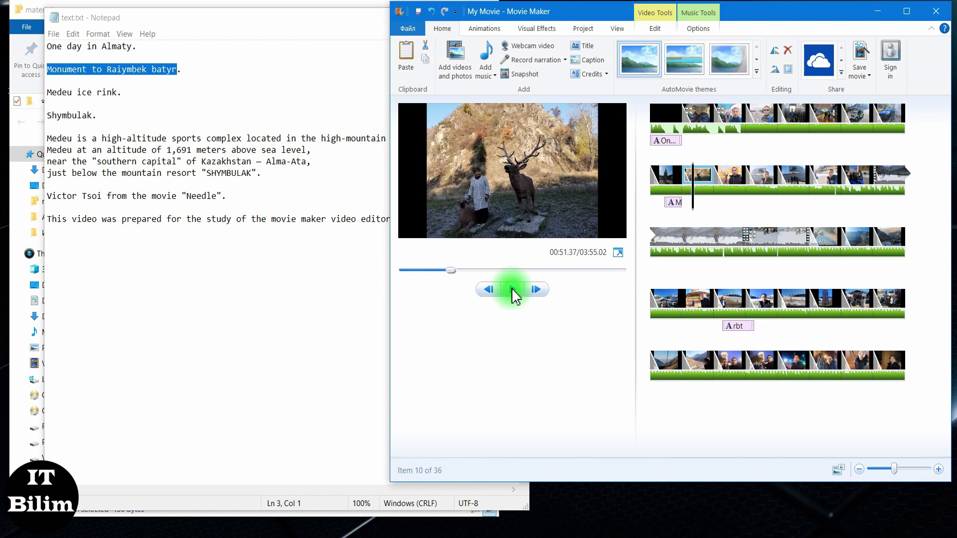
- Add the caption "Medeu ice rink" from text.txt at about 1:02 and narrow its text box
click(119, 93)
drag(120, 93, 38, 94)
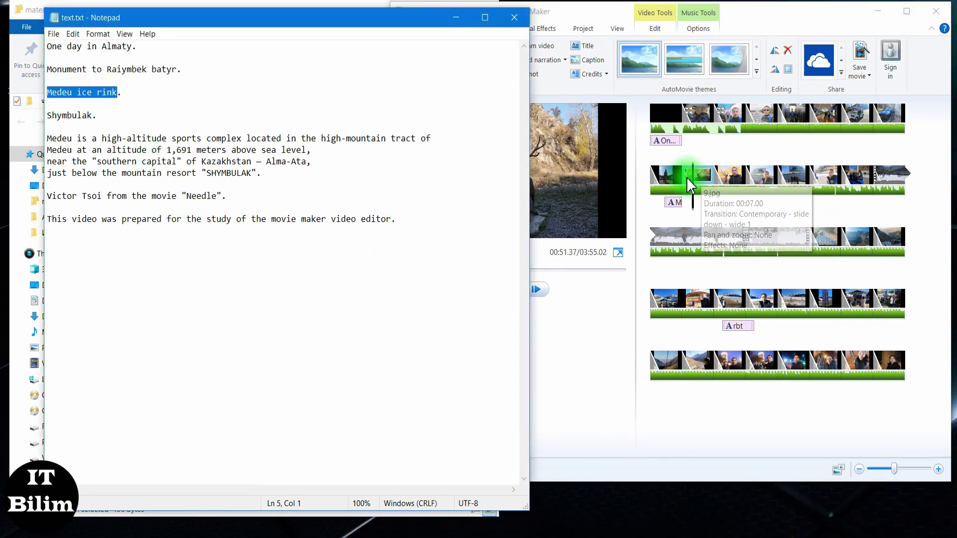
drag(690, 200, 774, 197)
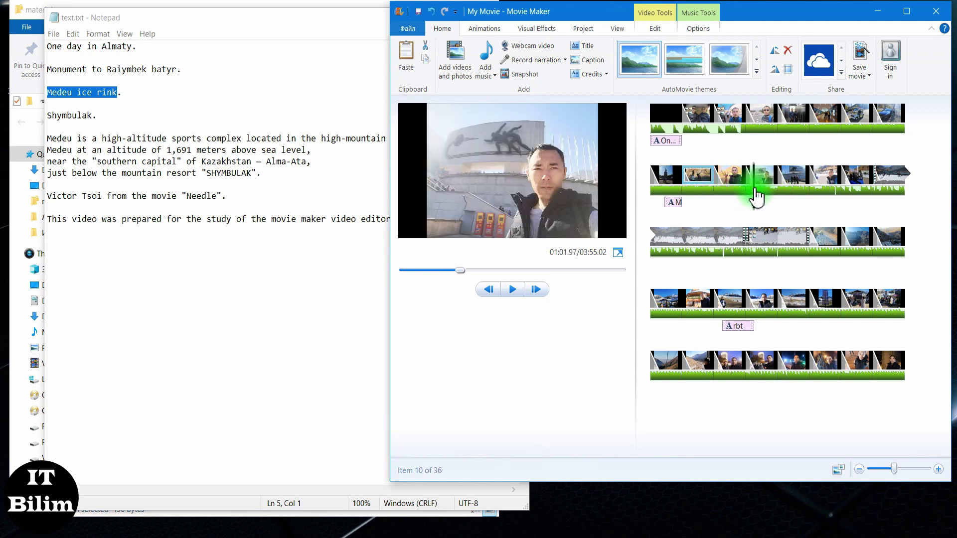
click(586, 60)
drag(594, 225, 533, 227)
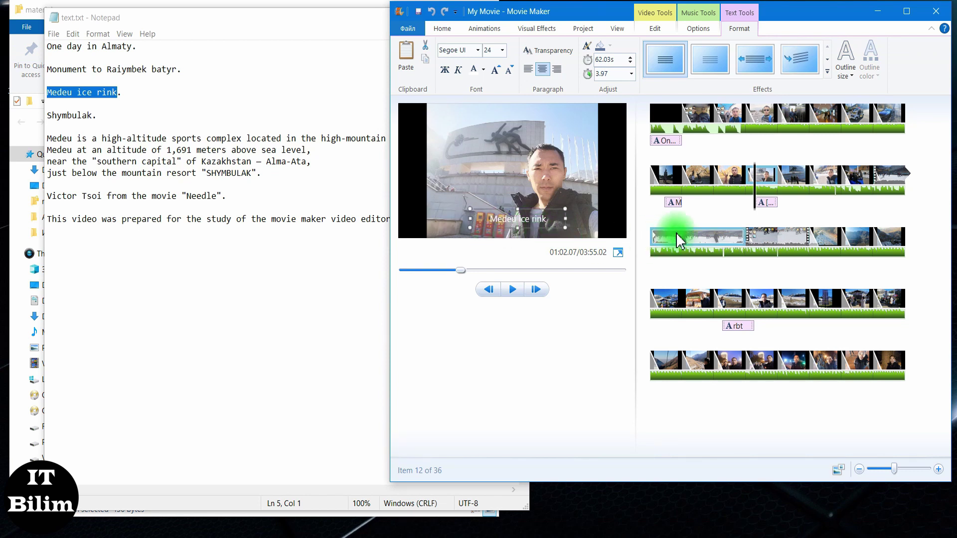
- Add the caption "Shymbulak" from text.txt to the mountain resort photo at about 2:26, in bold at size 36
double_click(70, 115)
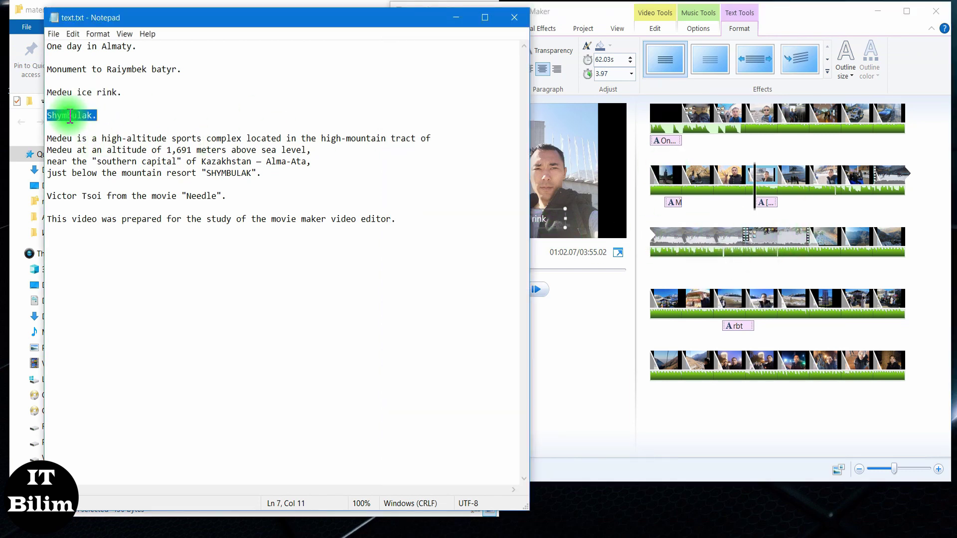
drag(89, 115, 47, 115)
key(ctrl+c)
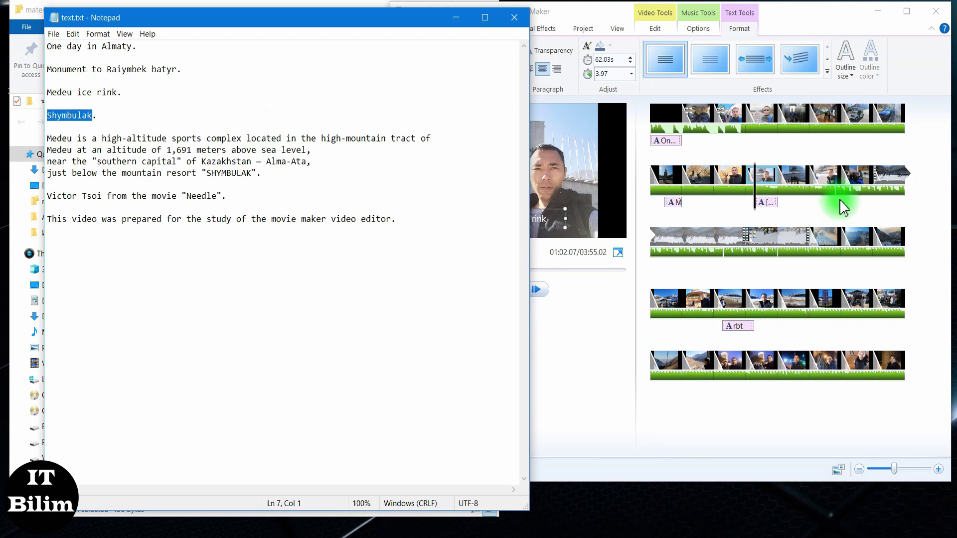
click(757, 205)
drag(757, 212, 659, 309)
click(587, 62)
key(ctrl+v)
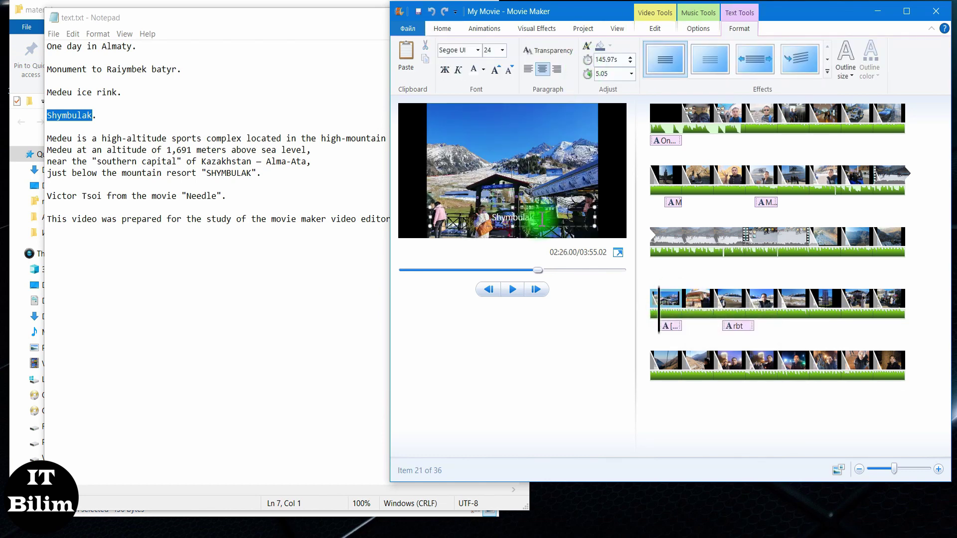
click(495, 71)
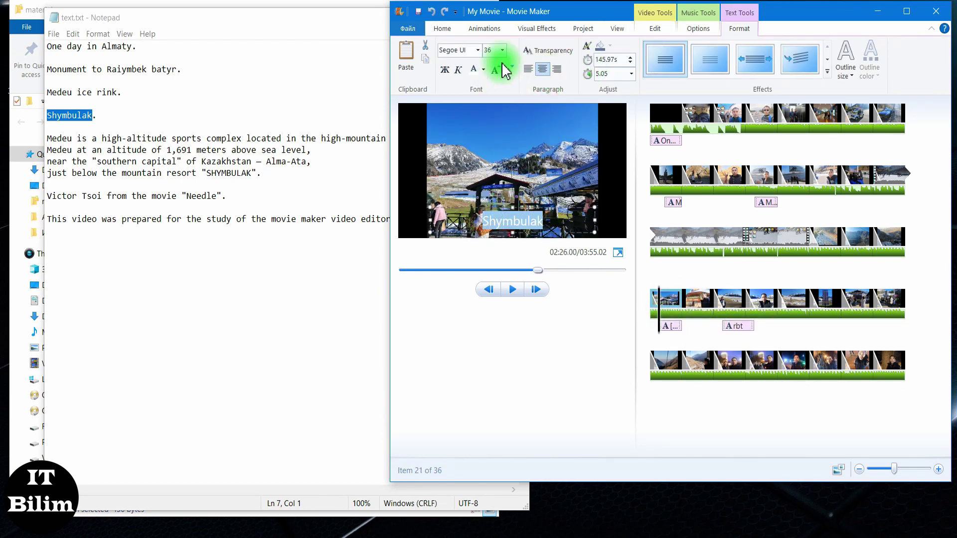
click(451, 73)
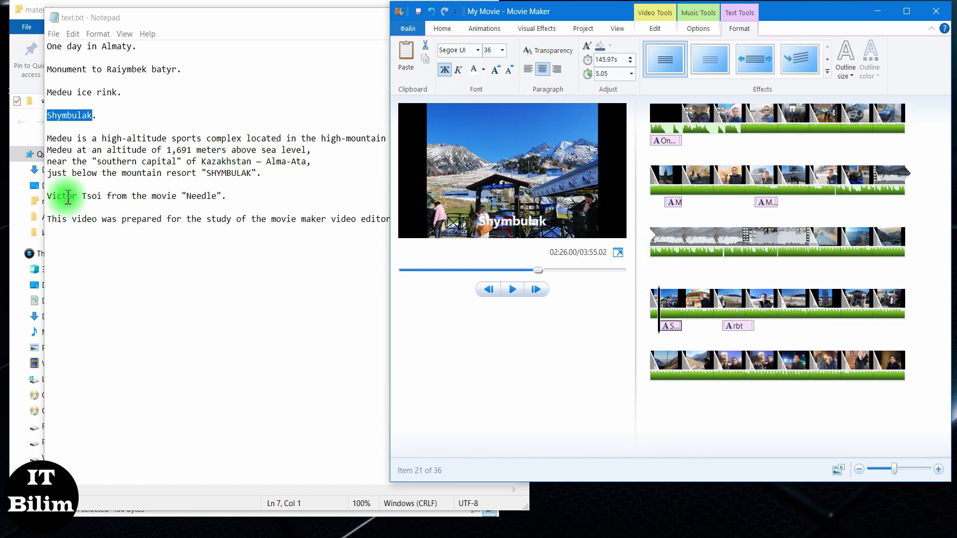
- Delete the remaining "rbt" caption at about 2:38
click(737, 326)
click(509, 219)
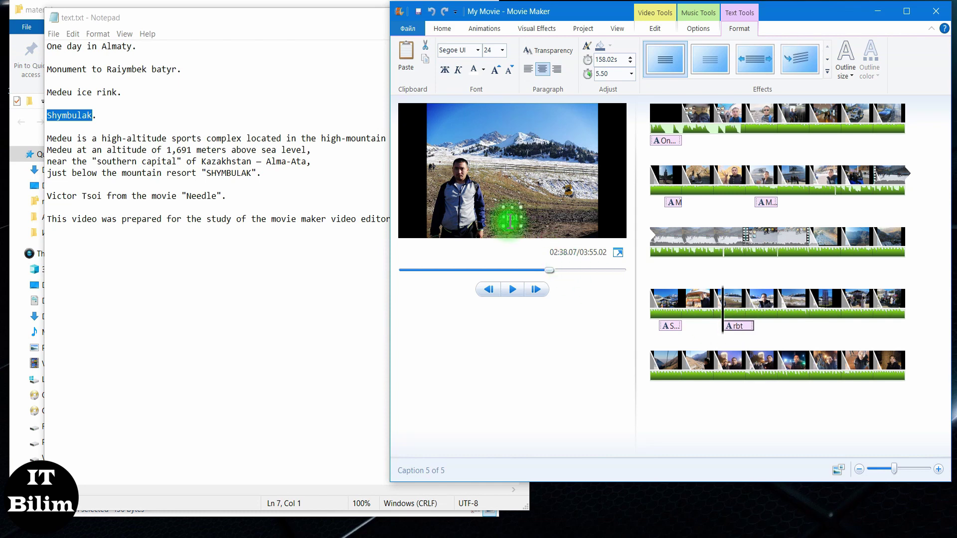
key(Delete)
drag(261, 173, 45, 135)
click(668, 326)
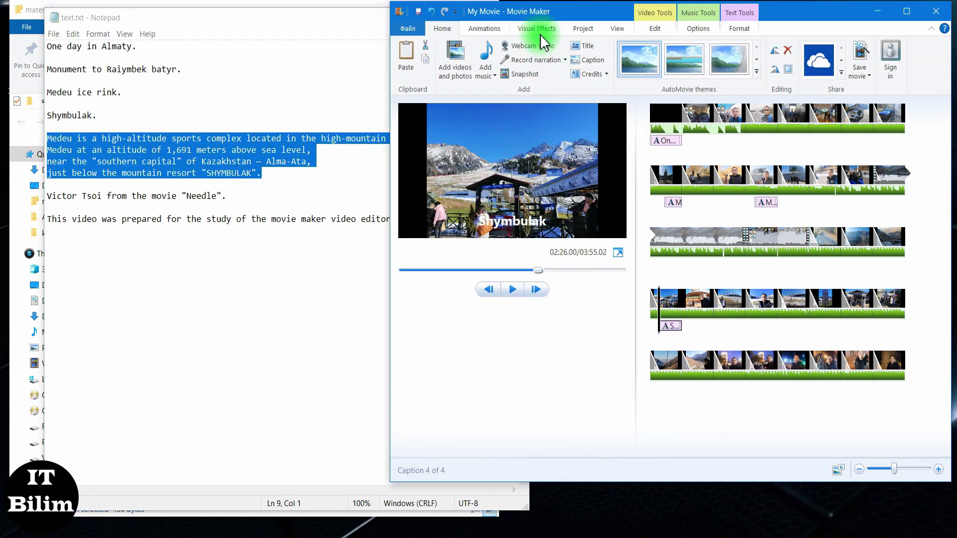
click(491, 30)
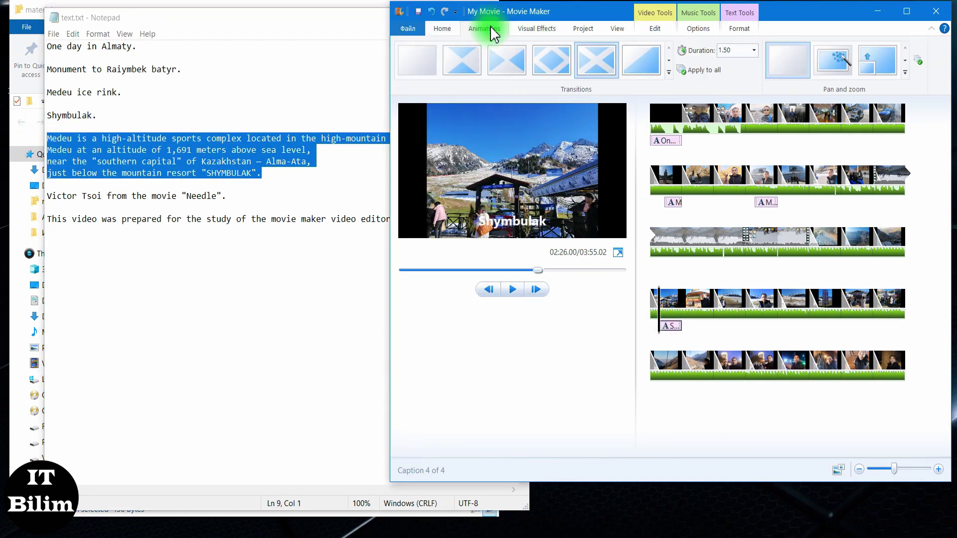
click(536, 29)
click(440, 31)
click(171, 160)
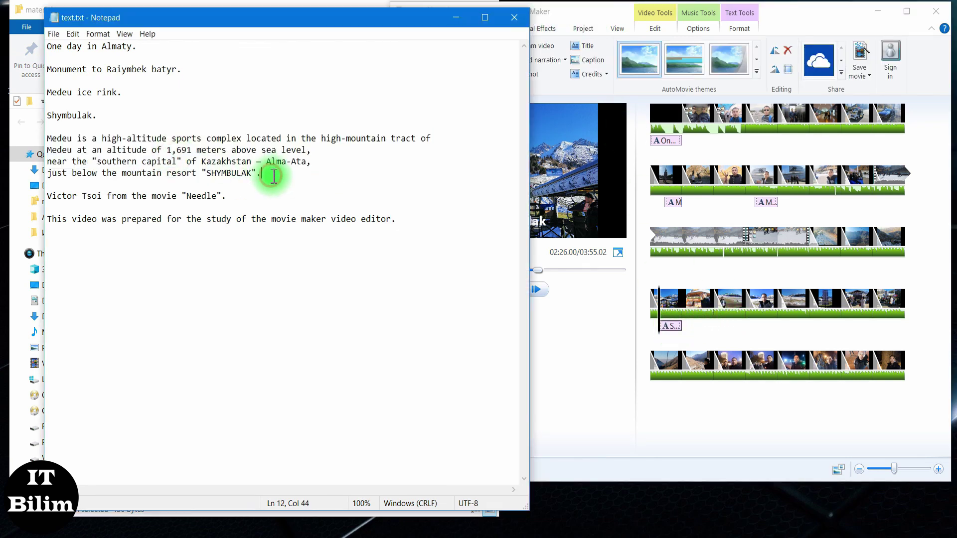
- Add the four-line Medeu description from text.txt as a caption at the start of the ice rink video, at about 1:30
drag(267, 175, 38, 141)
key(ctrl+c)
click(687, 239)
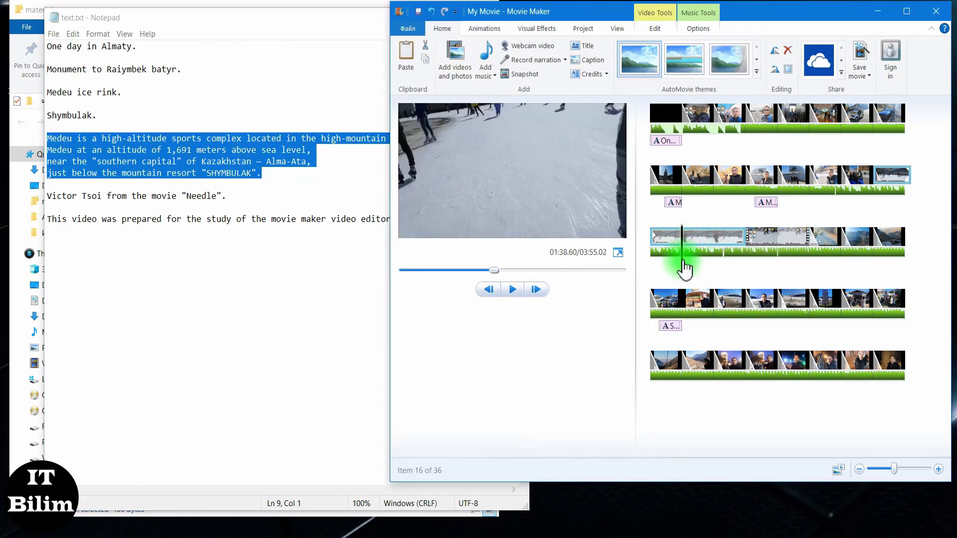
click(645, 269)
click(583, 60)
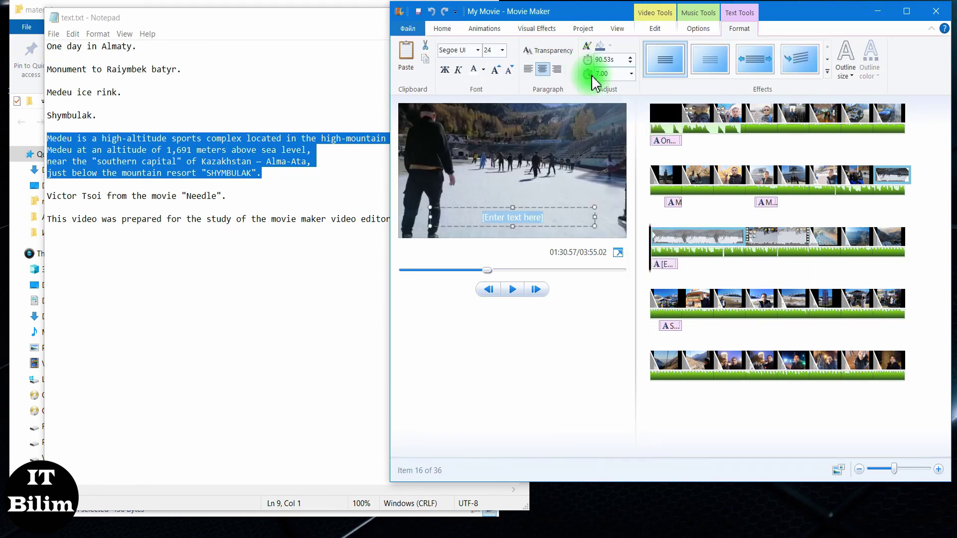
key(ctrl+v)
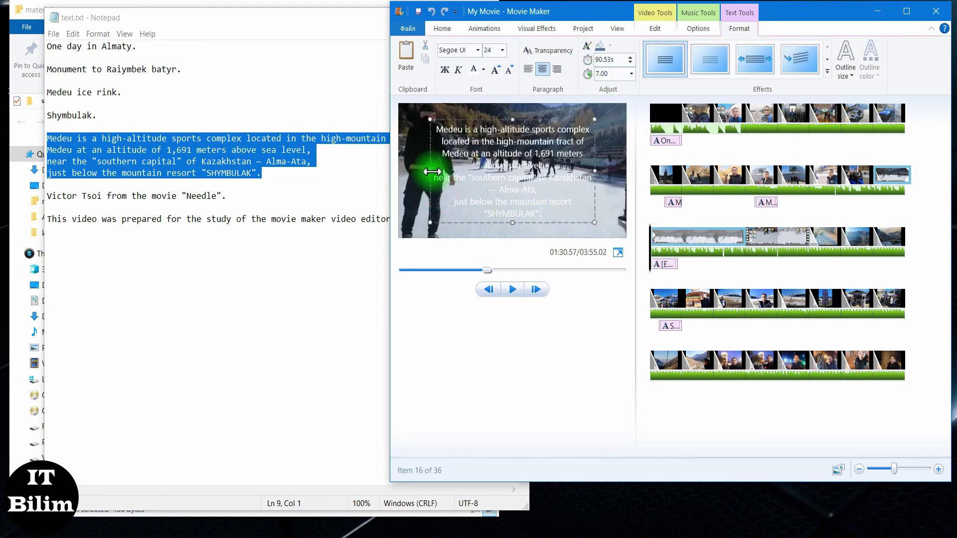
- Widen the Medeu description's text box on both sides to nearly the full frame width and move it lower
drag(429, 171, 408, 170)
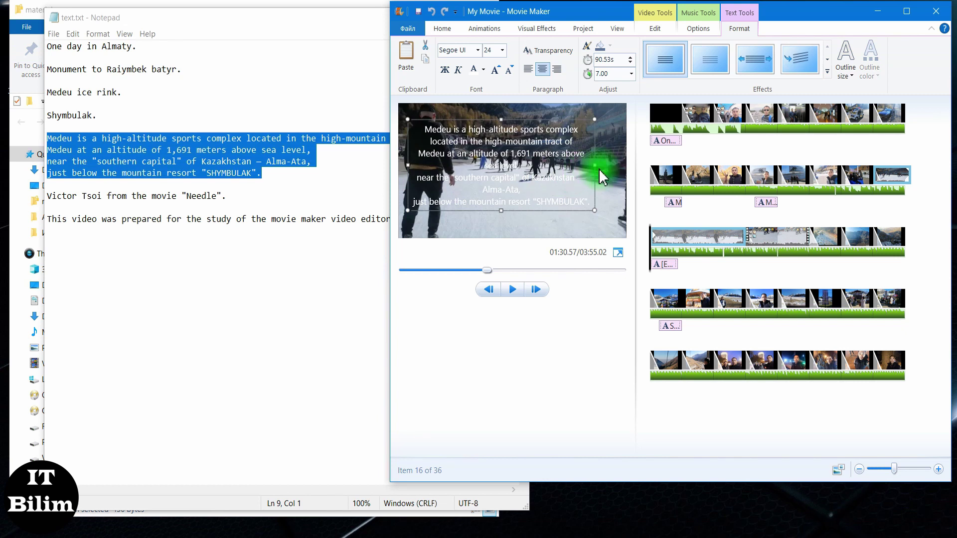
drag(596, 167, 628, 168)
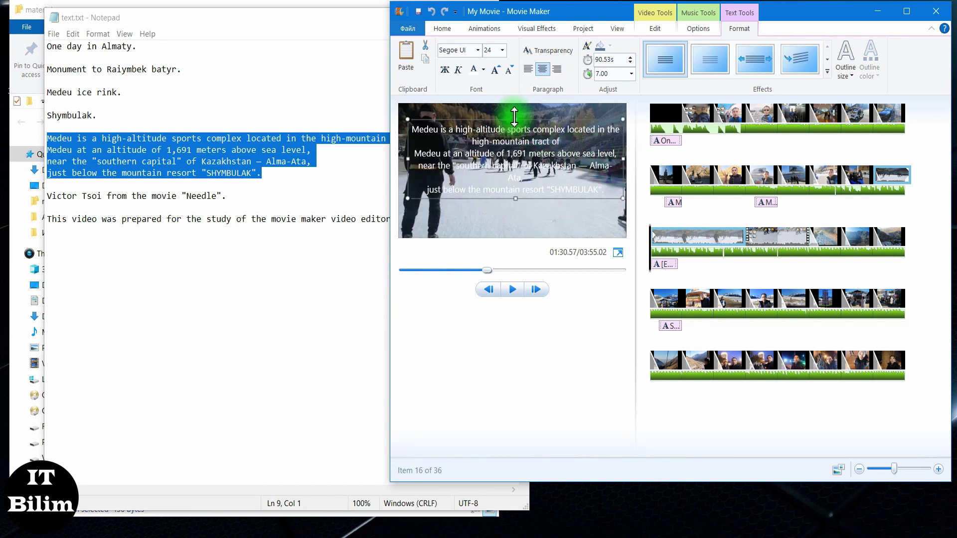
drag(509, 121, 508, 154)
- Set the whole Medeu description caption in Times New Roman at size 22
click(507, 182)
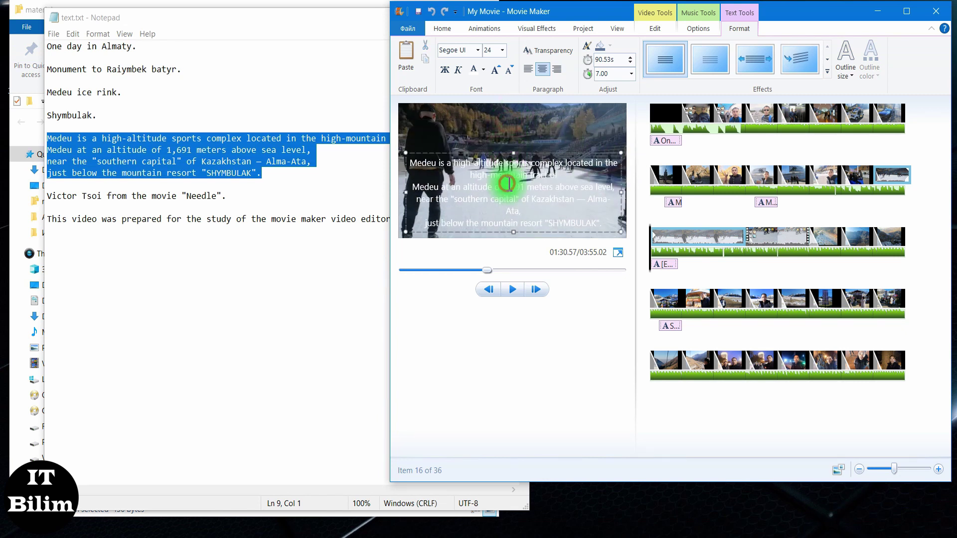
key(ctrl+a)
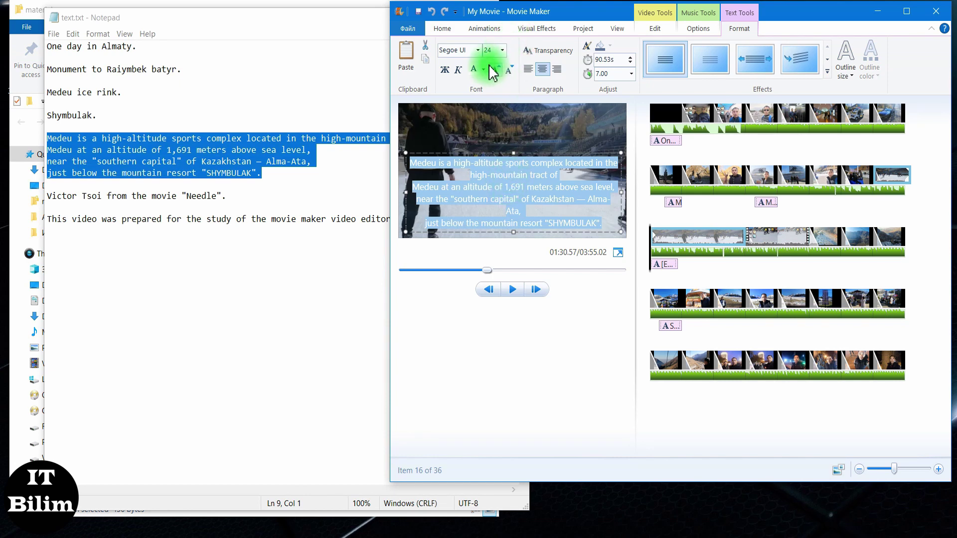
click(479, 50)
scroll(493, 249, down, 10)
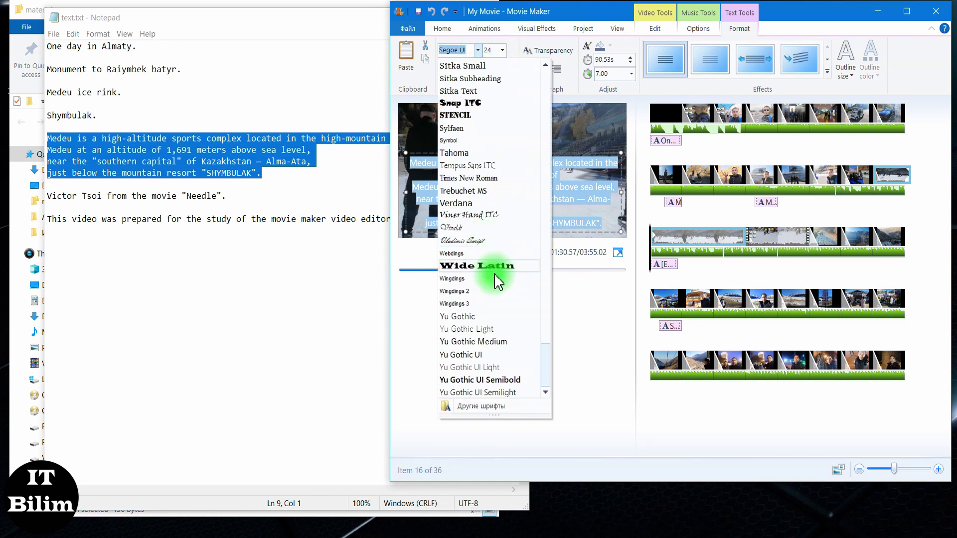
click(492, 181)
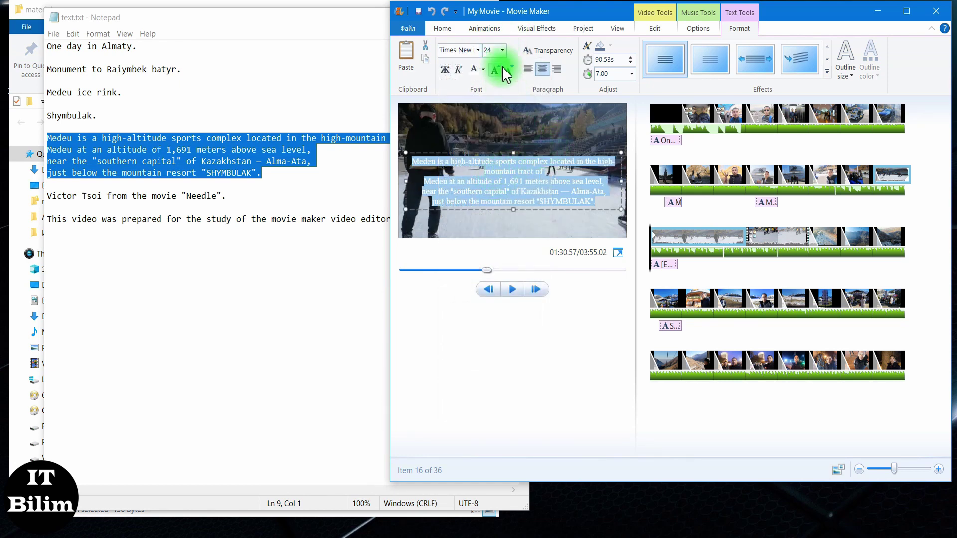
click(511, 69)
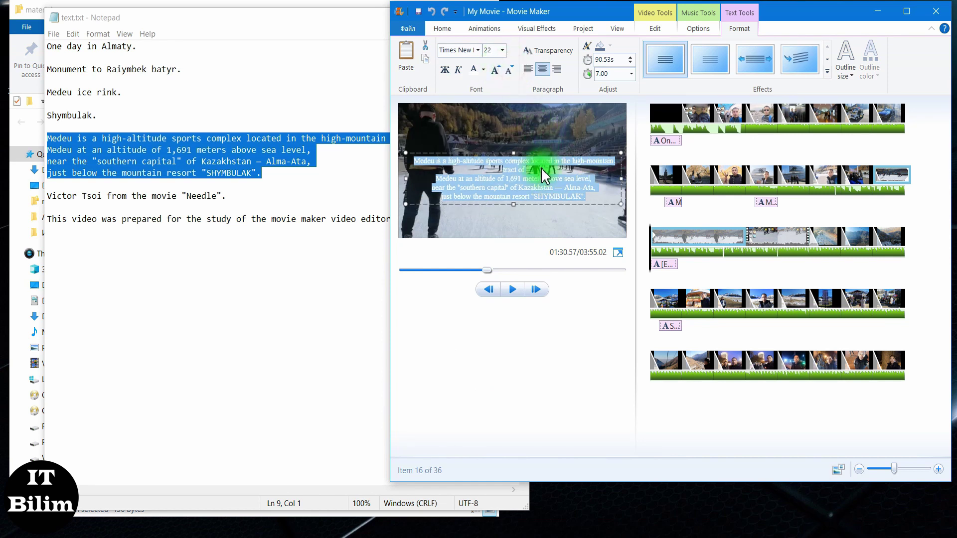
- Remove the line break after "high-mountain tract of" in the Medeu caption and move the caption to the bottom of the frame
click(533, 175)
key(Delete)
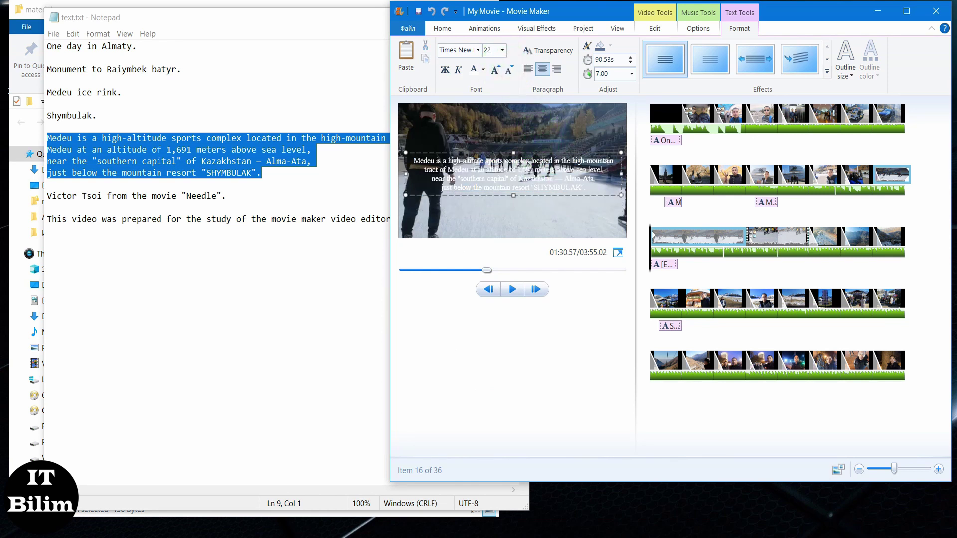
drag(548, 155, 576, 195)
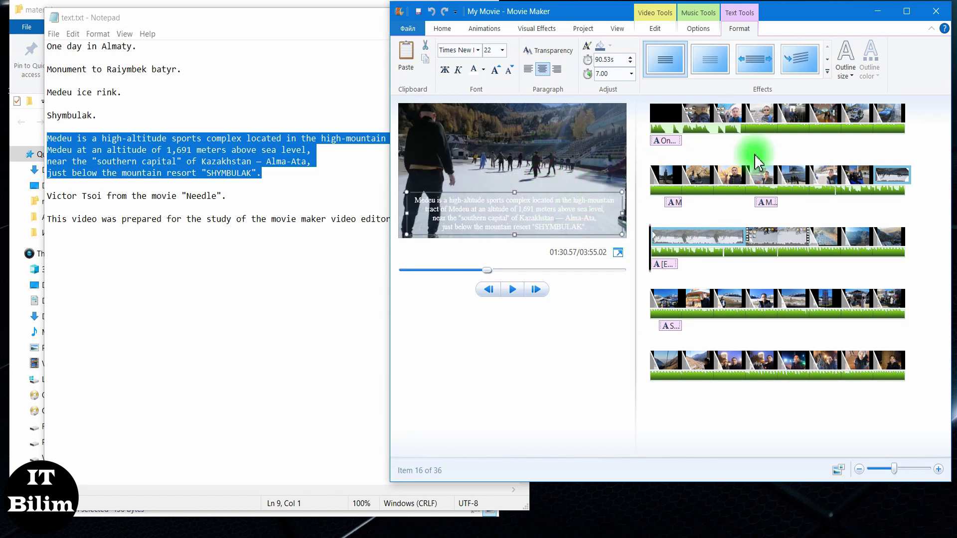
- Apply the Scroll text effect to the Medeu description caption
click(827, 74)
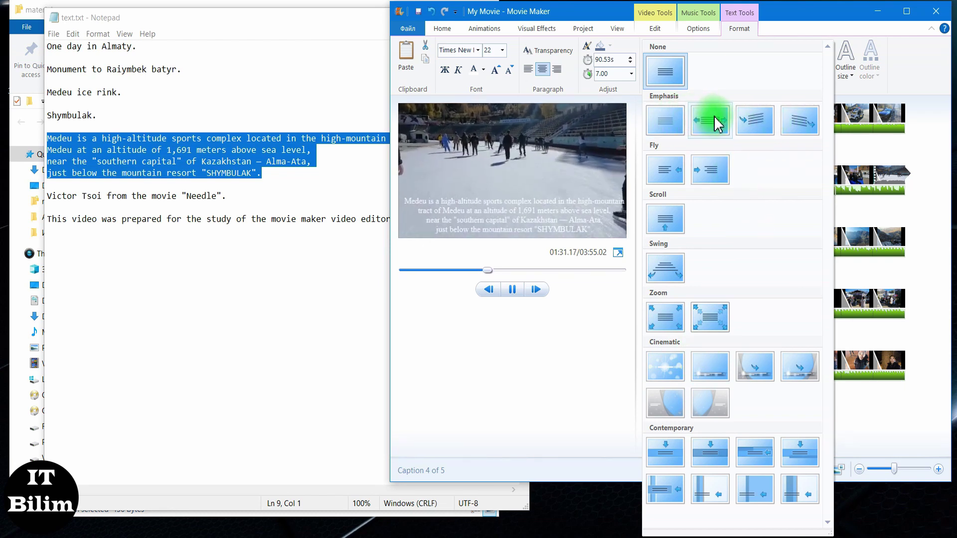
click(668, 217)
click(653, 233)
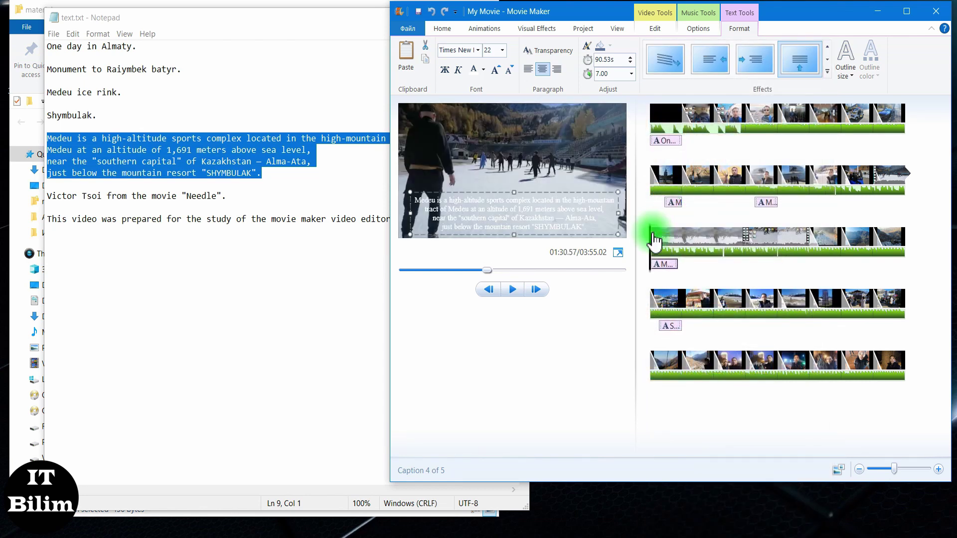
right_click(653, 233)
key(Escape)
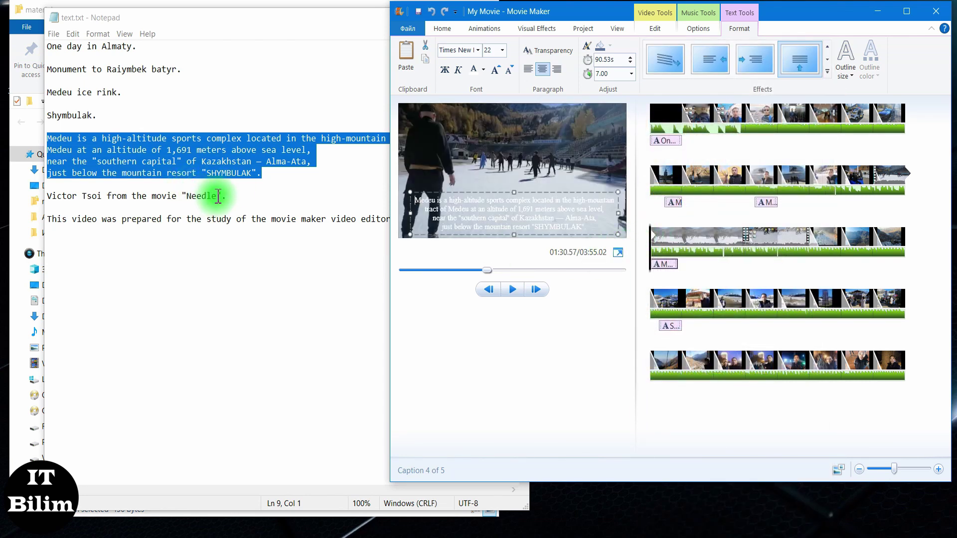
- Add the caption Victor Tsoi from the movie "Needle" from text.txt to the night statue photo at about 3:39
drag(218, 196, 47, 196)
click(852, 300)
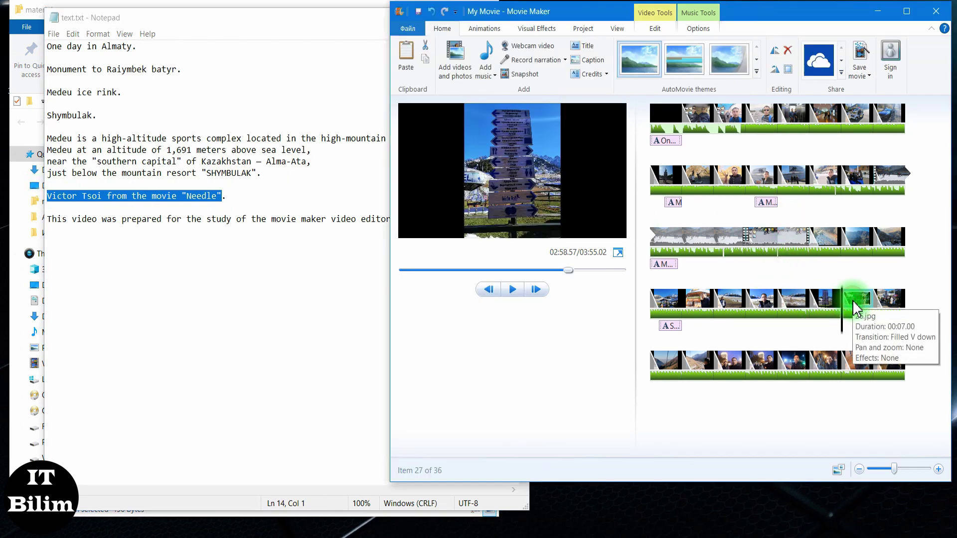
click(726, 355)
click(765, 362)
click(794, 362)
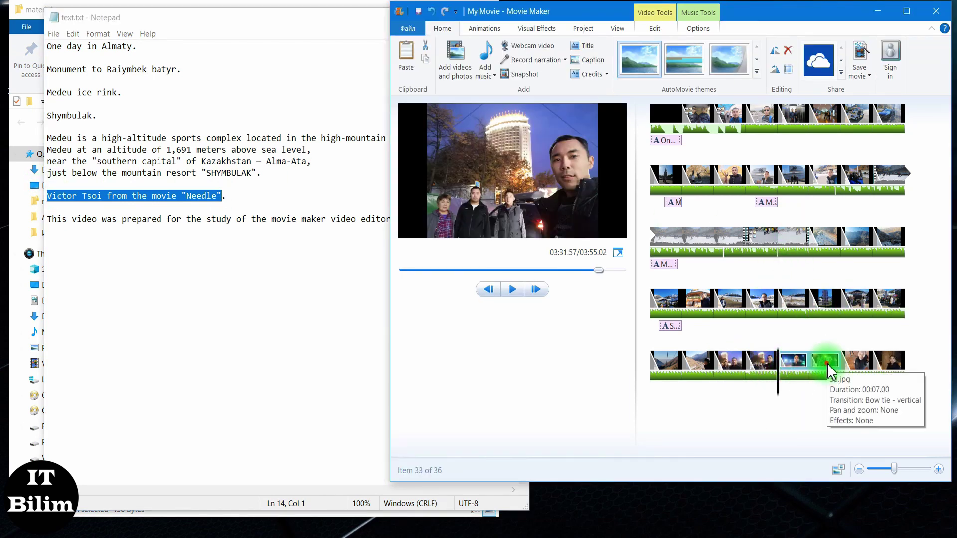
click(827, 364)
click(850, 384)
click(883, 382)
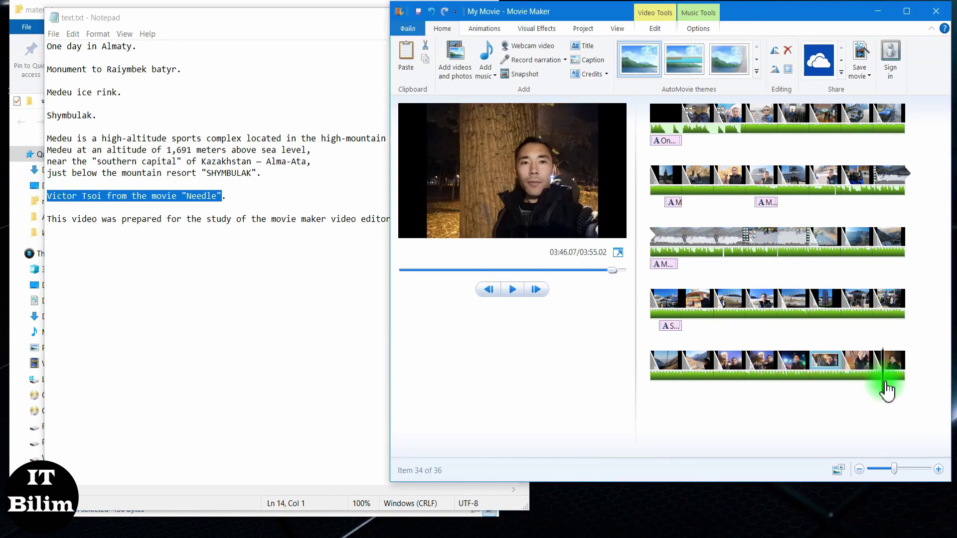
click(870, 383)
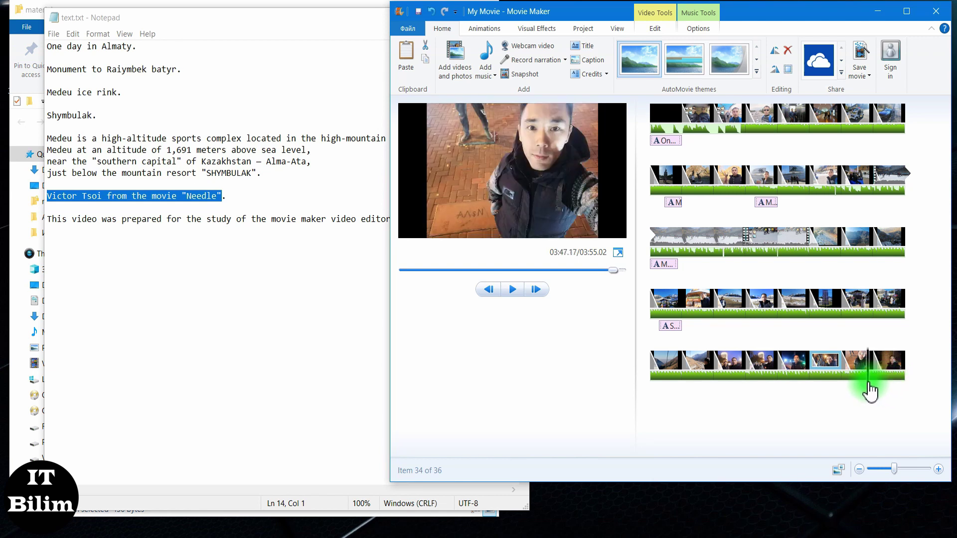
click(817, 384)
click(811, 384)
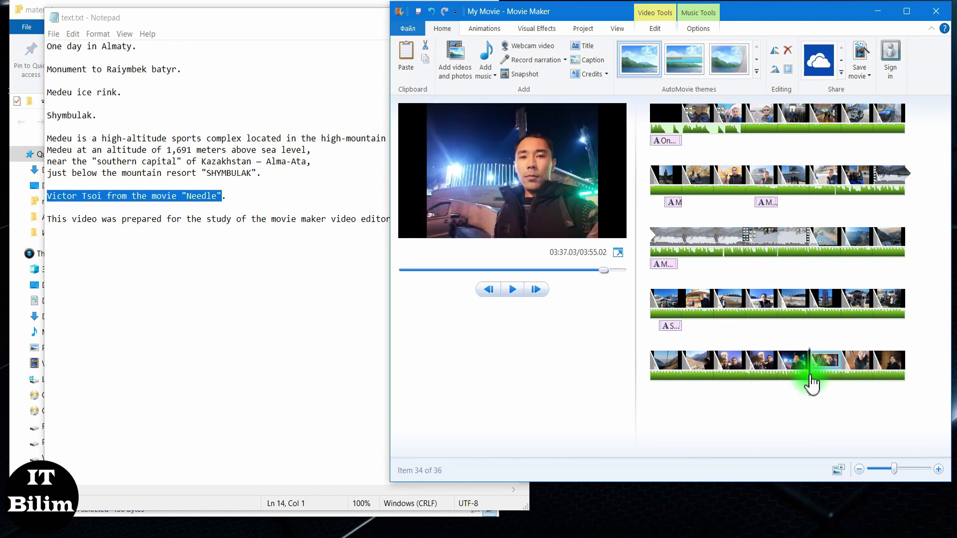
click(823, 384)
click(588, 60)
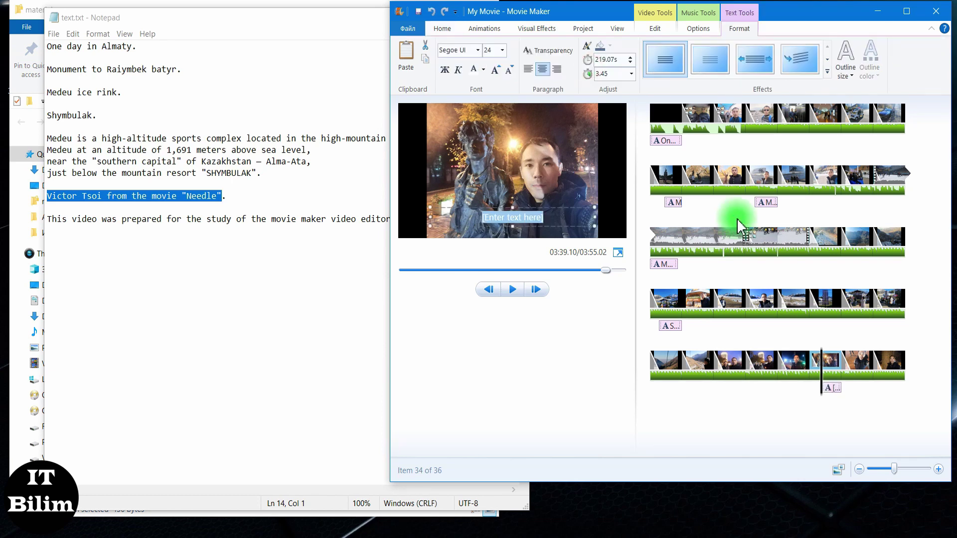
text(Victor Tsoi from the movie "Needle")
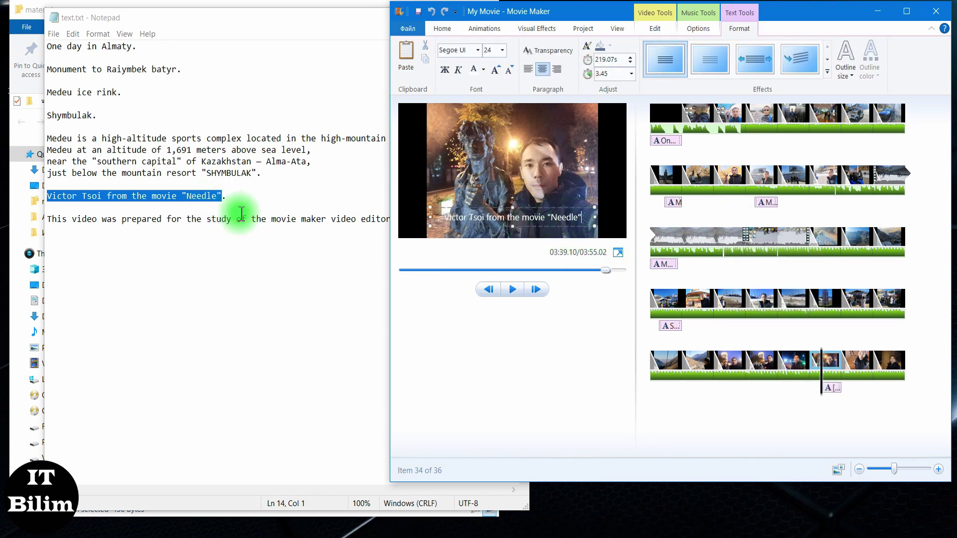
- Add credits at the movie's end, replacing their text with "This video was prepared for the study of the movie maker video editor" from text.txt
click(916, 386)
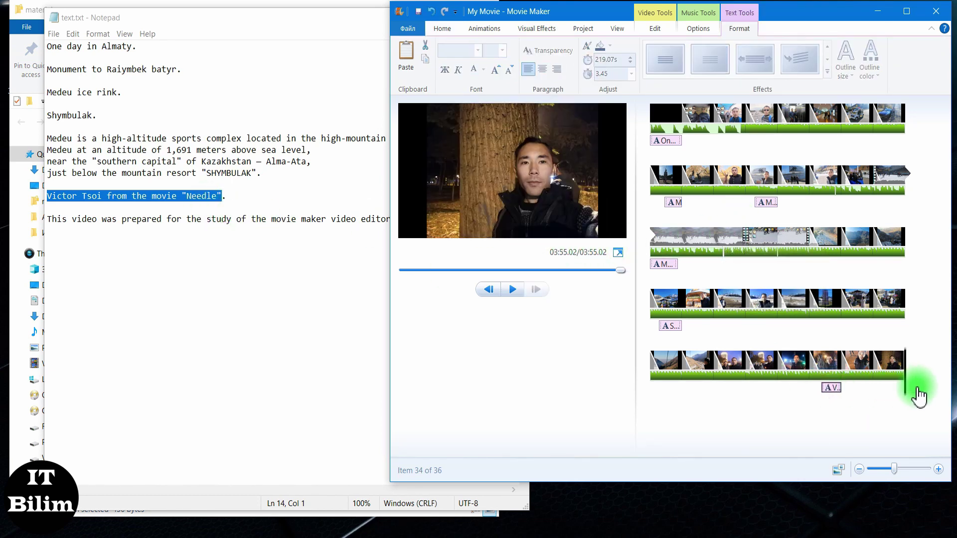
click(592, 75)
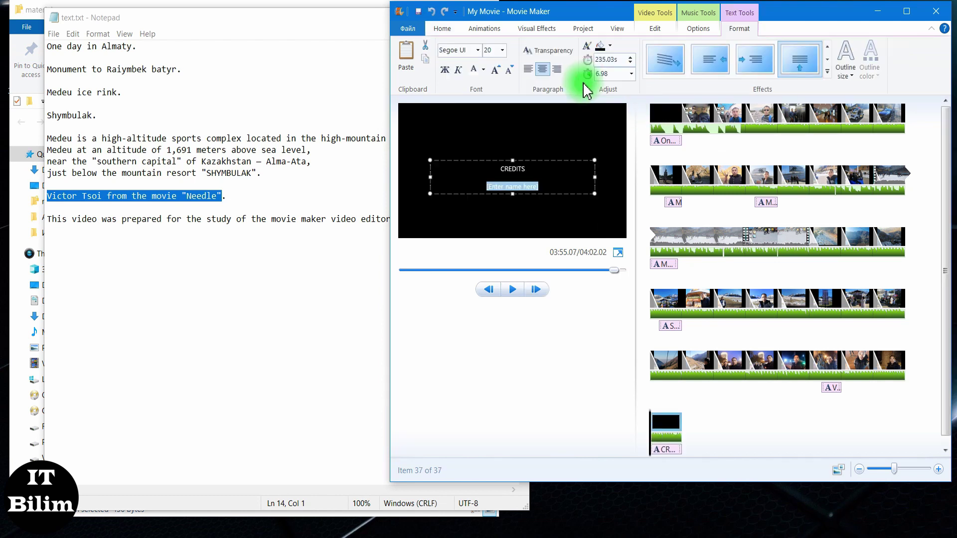
click(172, 220)
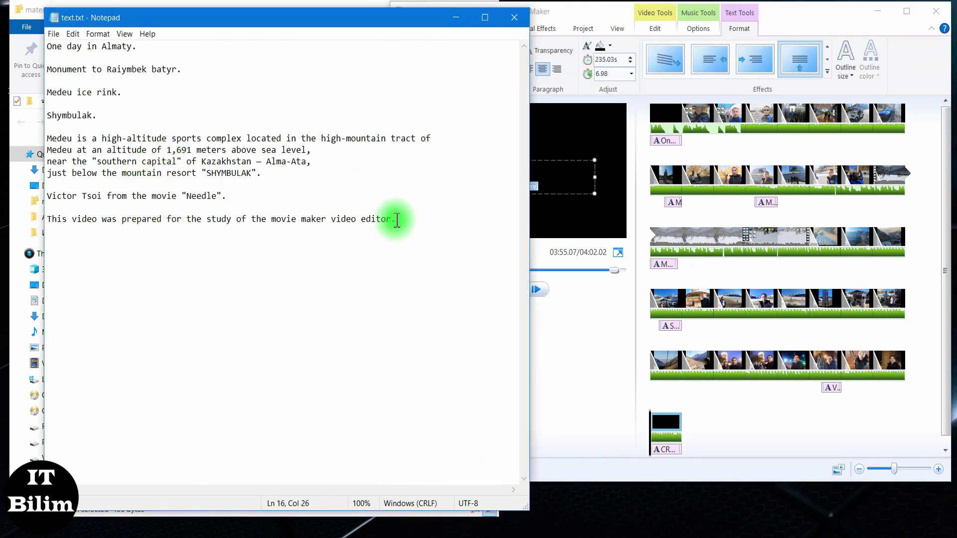
drag(391, 221, 3, 219)
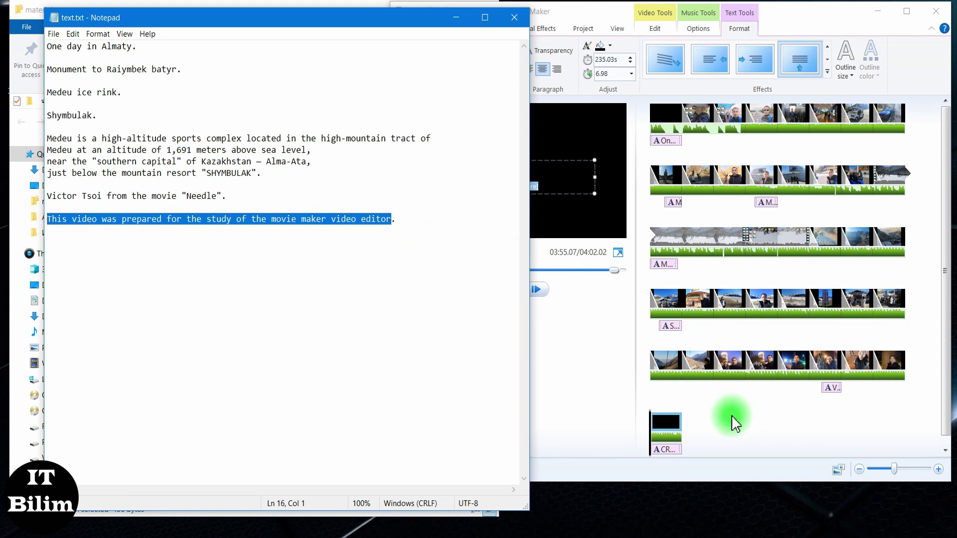
click(666, 426)
click(658, 449)
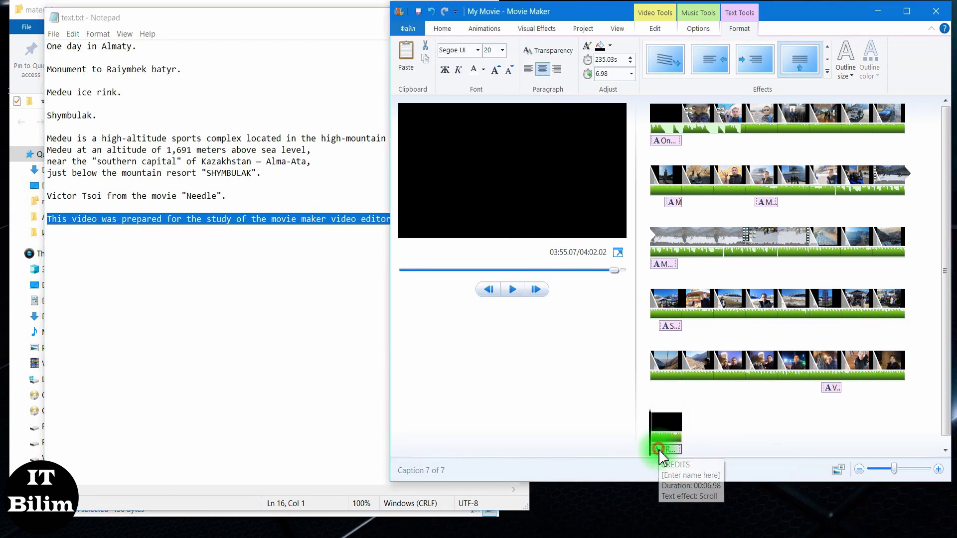
click(522, 178)
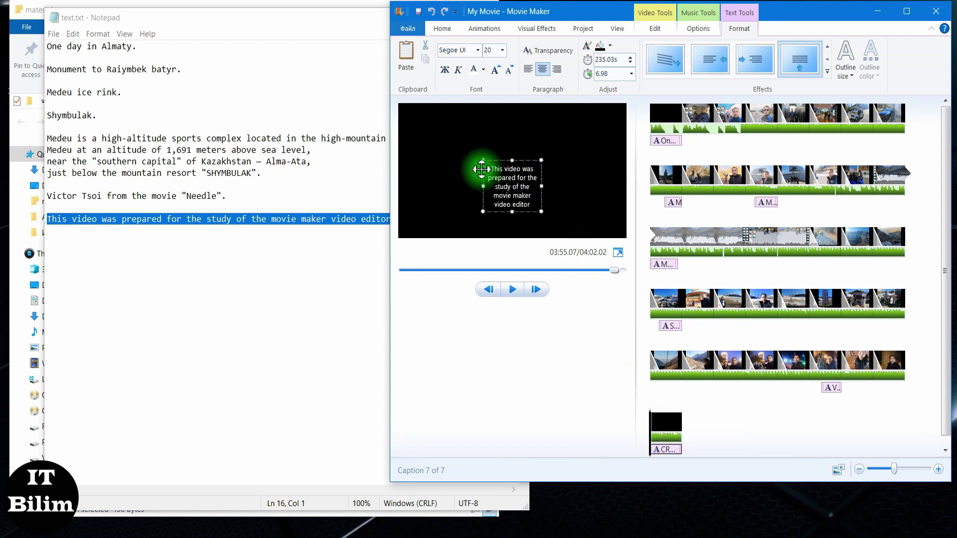
- Enlarge the credits text to size 36 and widen and centre its text box in the frame
drag(480, 159, 429, 145)
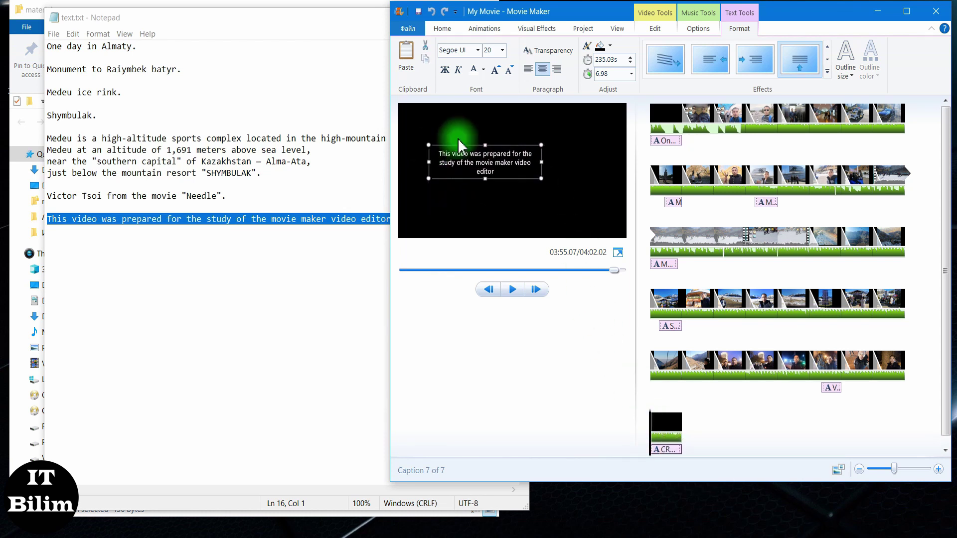
click(496, 71)
click(495, 71)
click(496, 72)
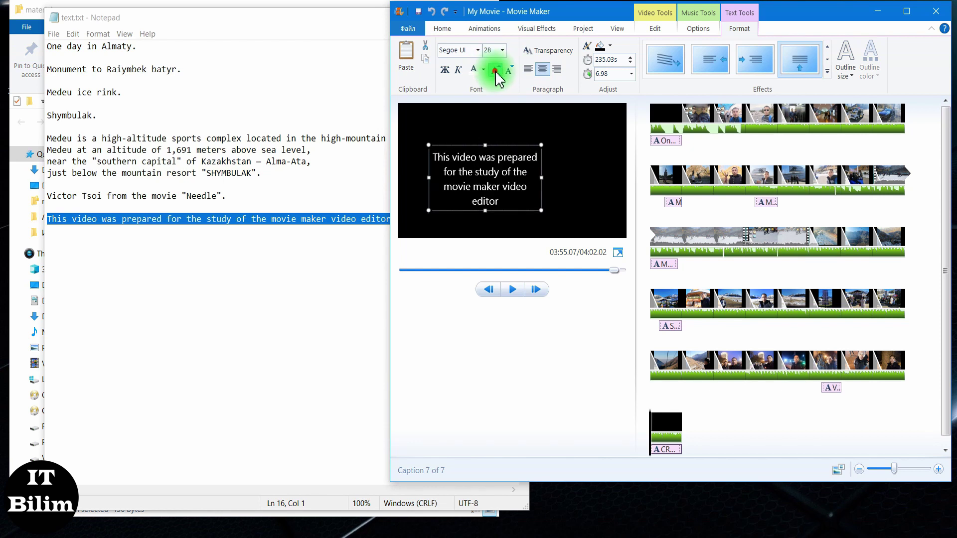
click(496, 71)
click(496, 71)
drag(540, 184, 610, 177)
mouse_move(538, 145)
mouse_down()
mouse_move(521, 133)
mouse_move(529, 135)
mouse_up()
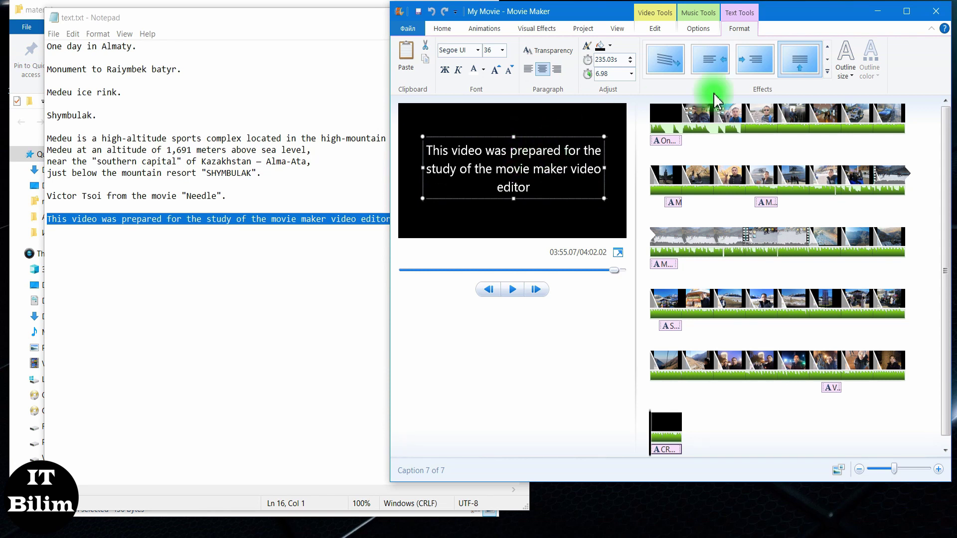
- Apply the Scroll effect to the credits text and play the credits through to the end of the movie
click(812, 65)
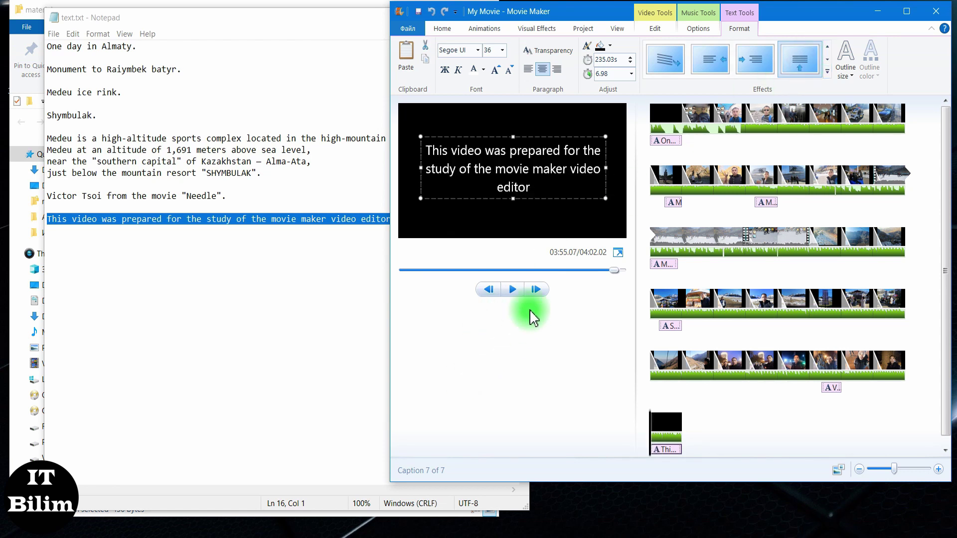
click(511, 291)
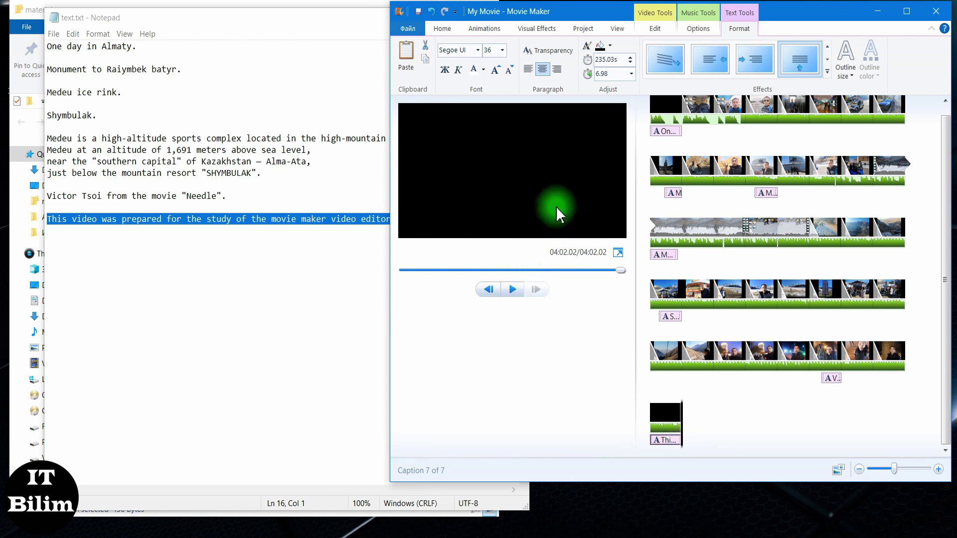
- Export the movie to the desktop as lab.mp4 with the settings recommended for this project, and dismiss the completion dialog
click(910, 11)
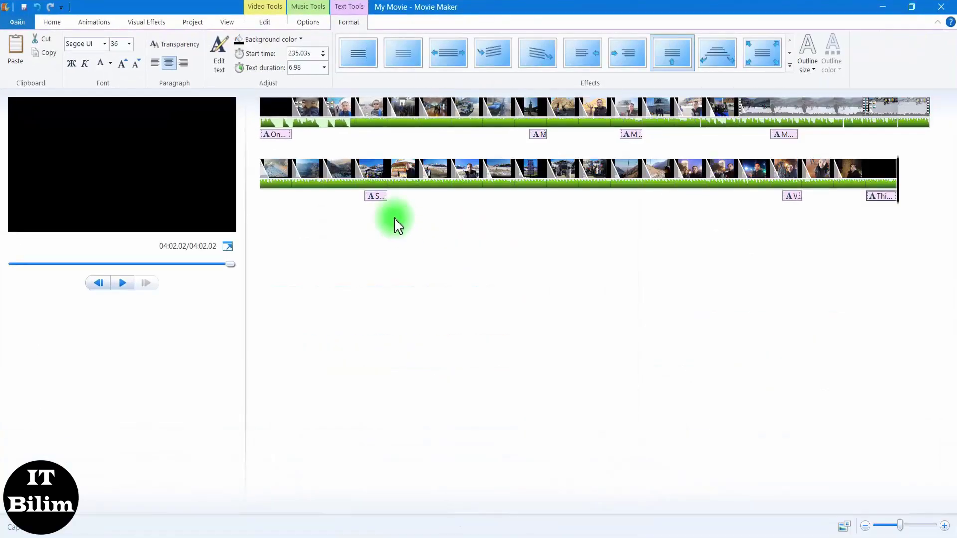
click(52, 22)
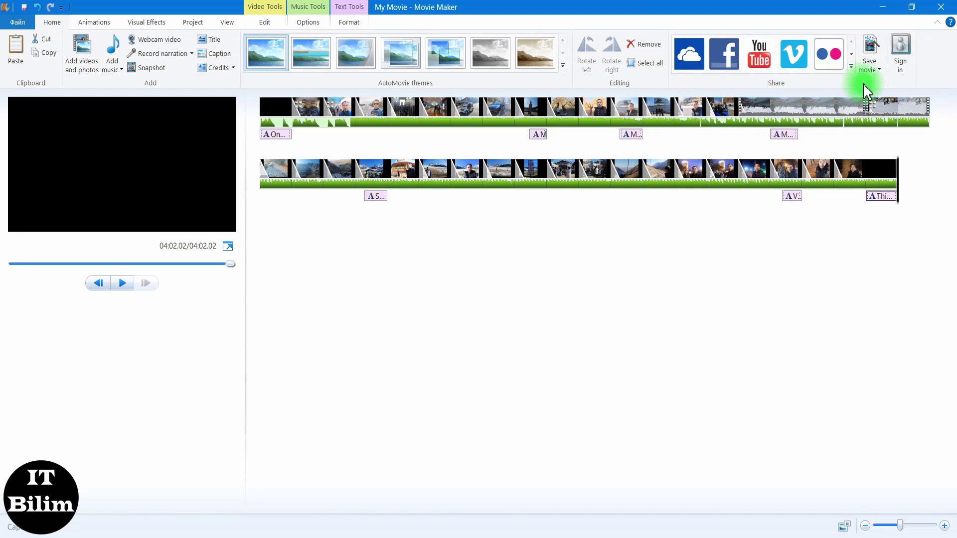
click(878, 64)
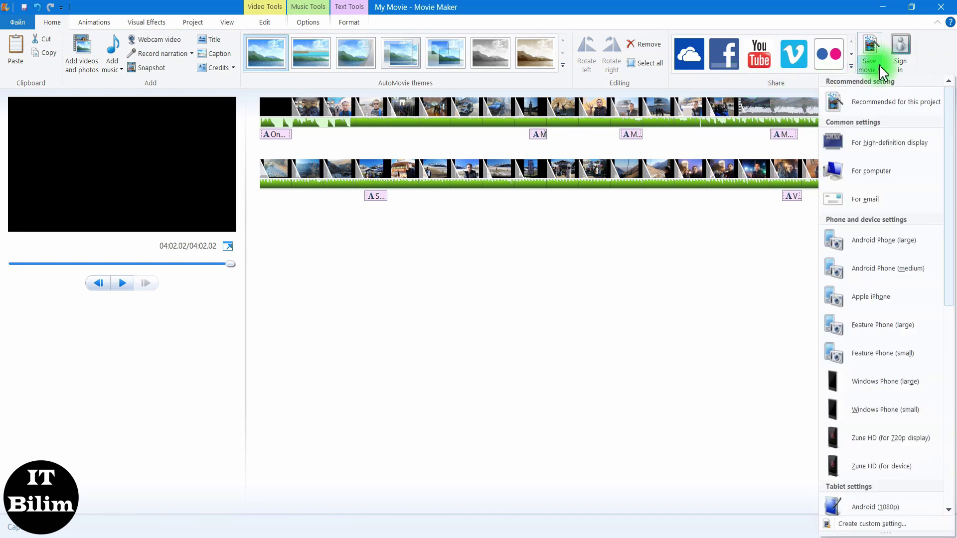
click(880, 113)
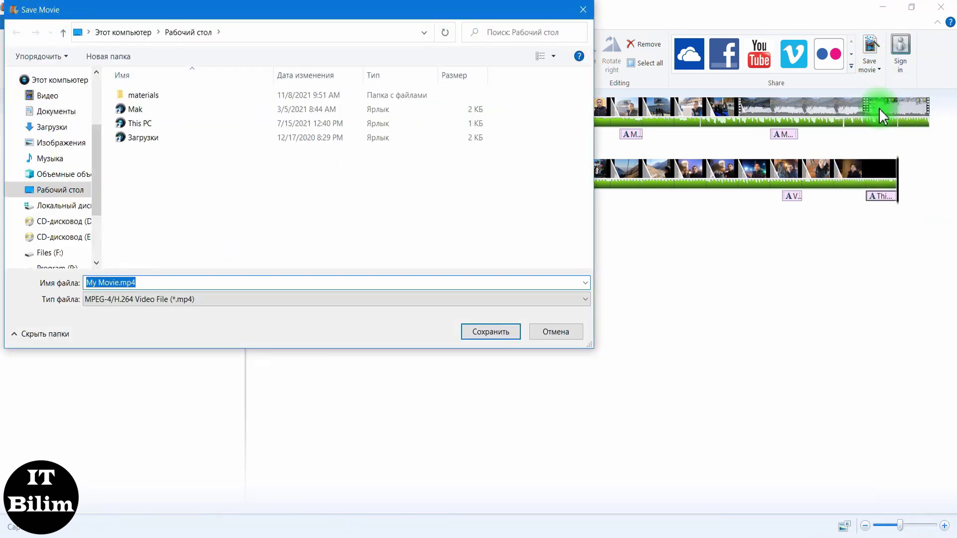
click(122, 282)
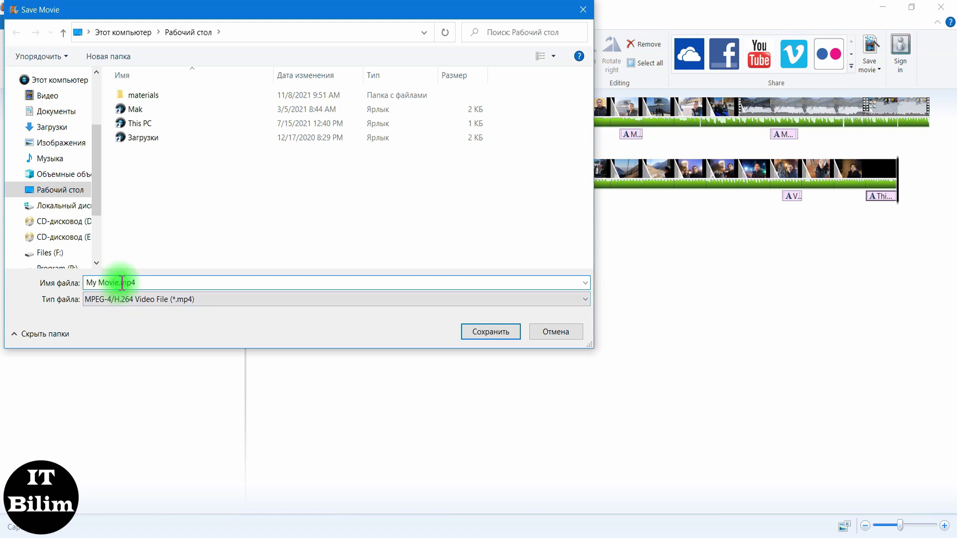
drag(119, 282, 73, 288)
text(lab)
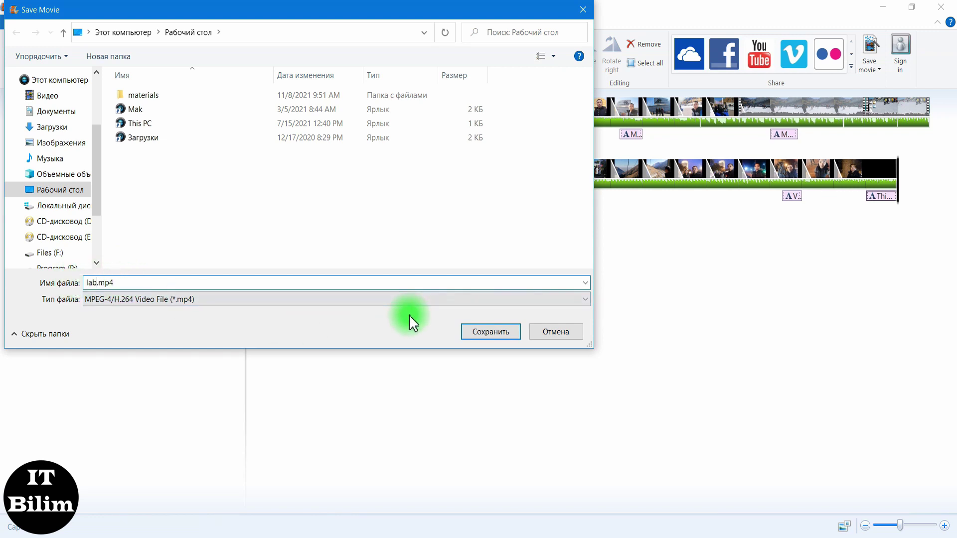
click(490, 331)
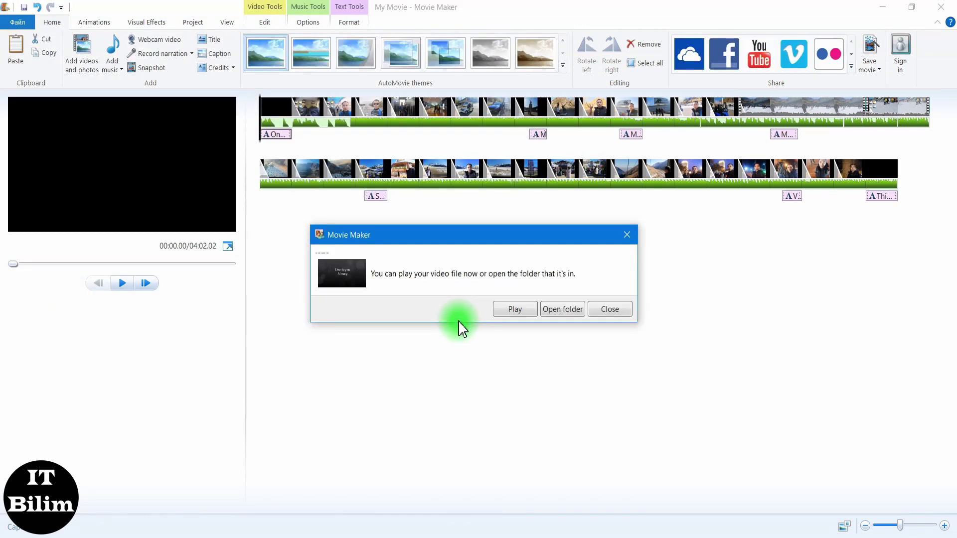
click(618, 314)
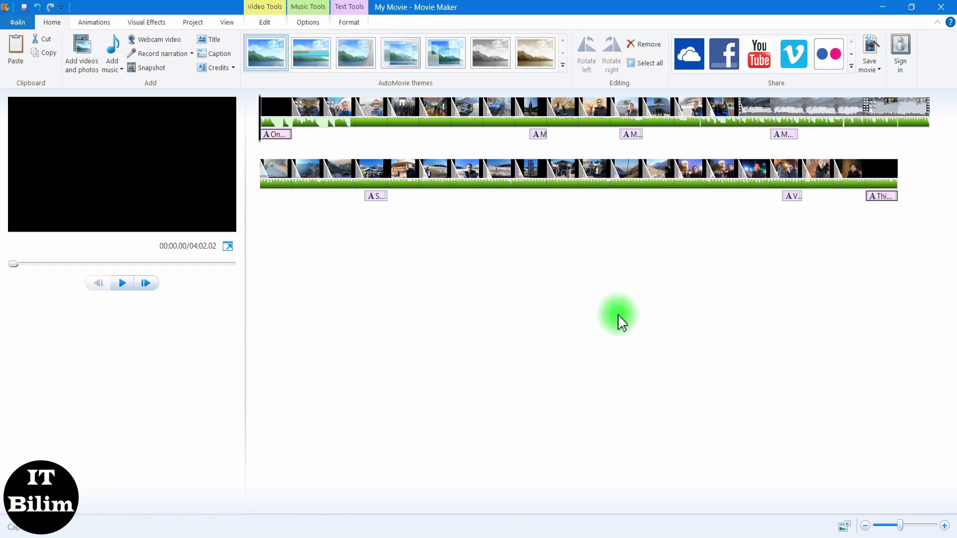
- Clear the desktop by minimizing Movie Maker, closing text.txt and putting away the materials folder window
click(881, 8)
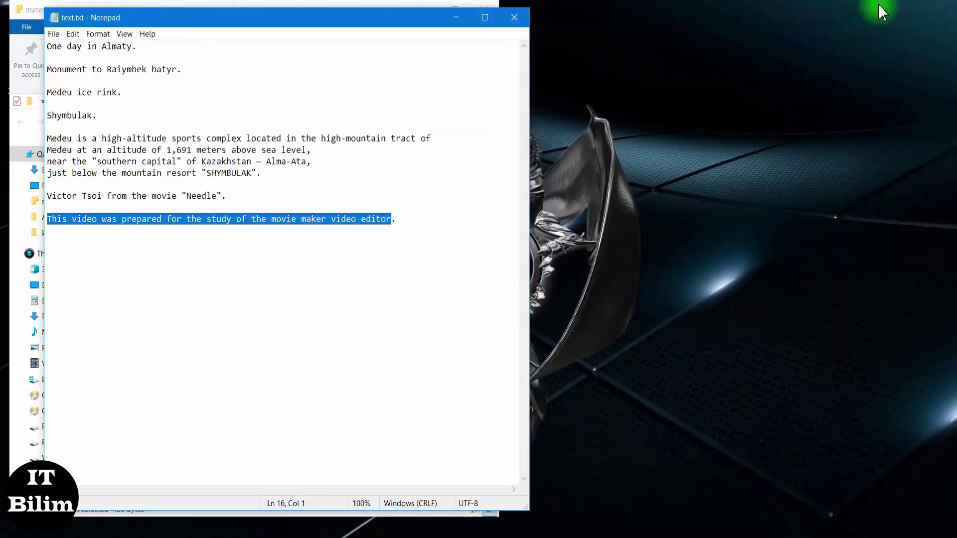
click(514, 18)
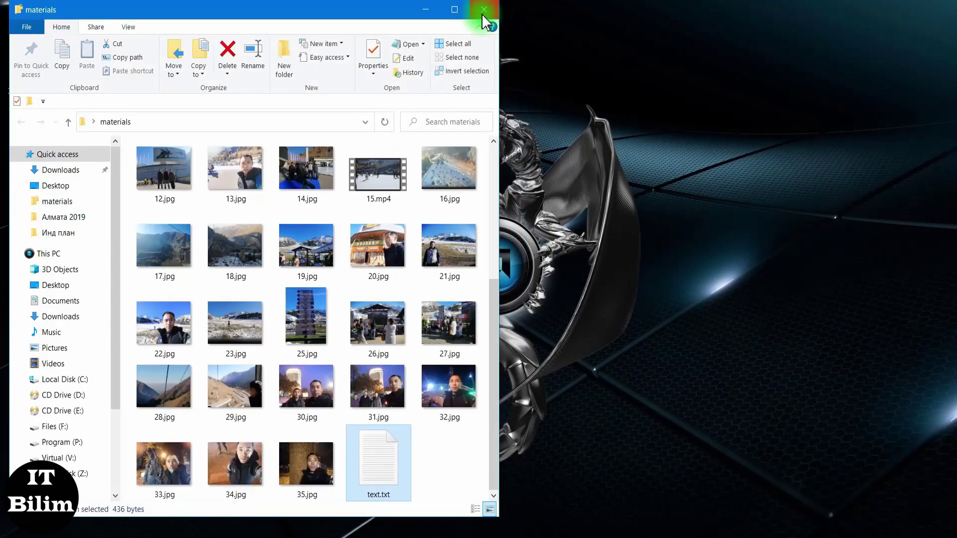
click(436, 8)
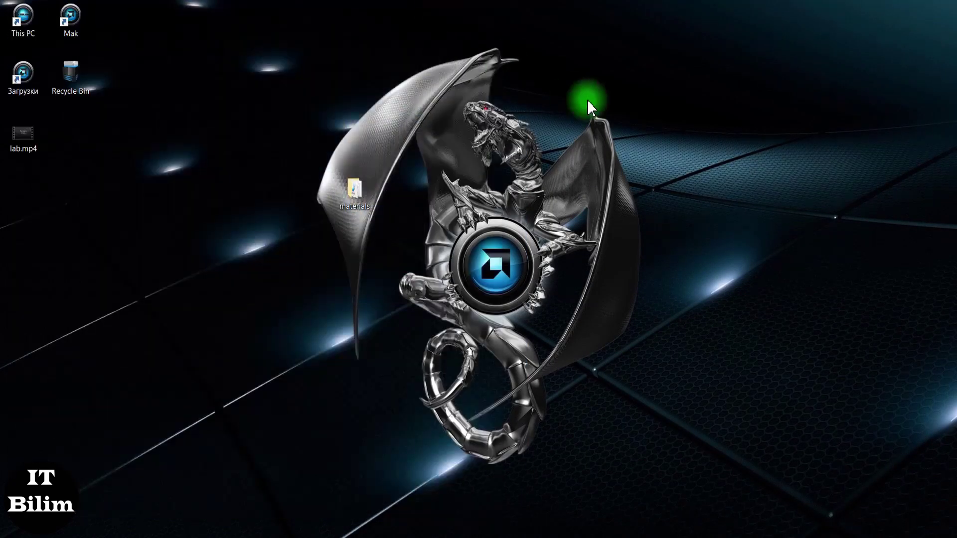
- Move lab.mp4 next to the materials folder on the desktop and play it in a maximized video player
drag(7, 144, 384, 133)
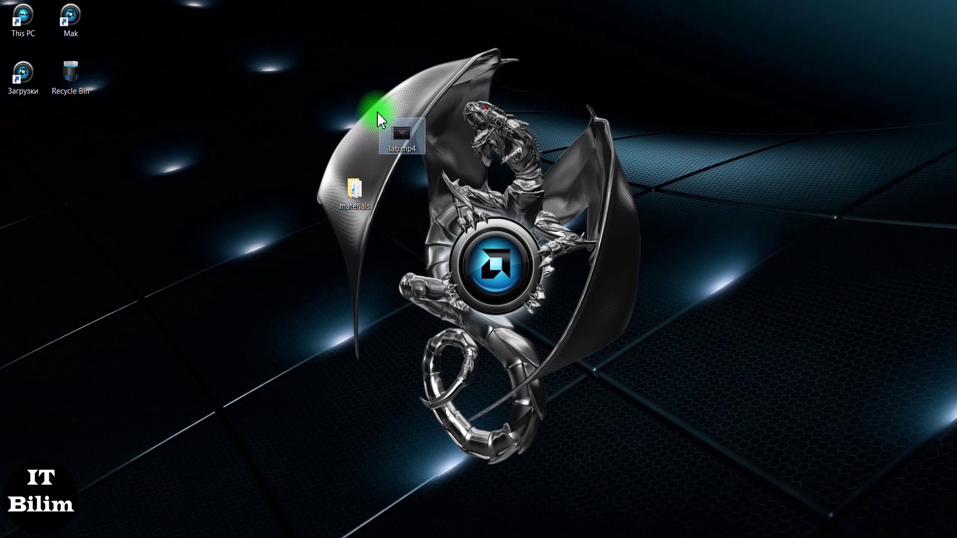
double_click(399, 134)
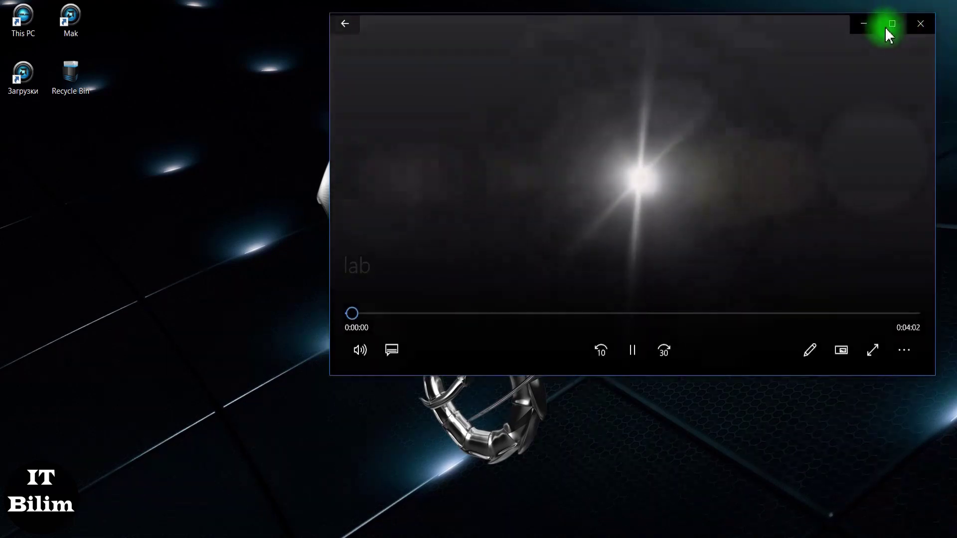
click(886, 27)
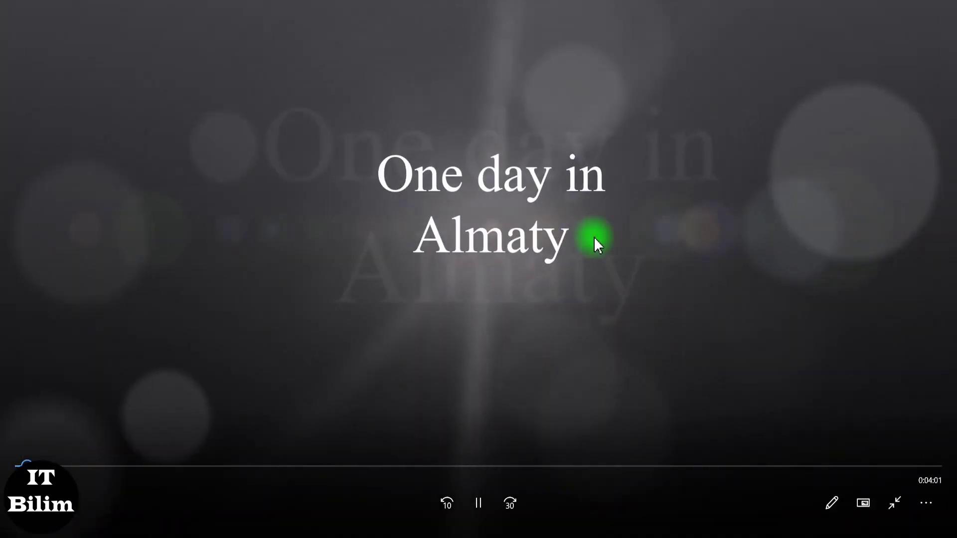